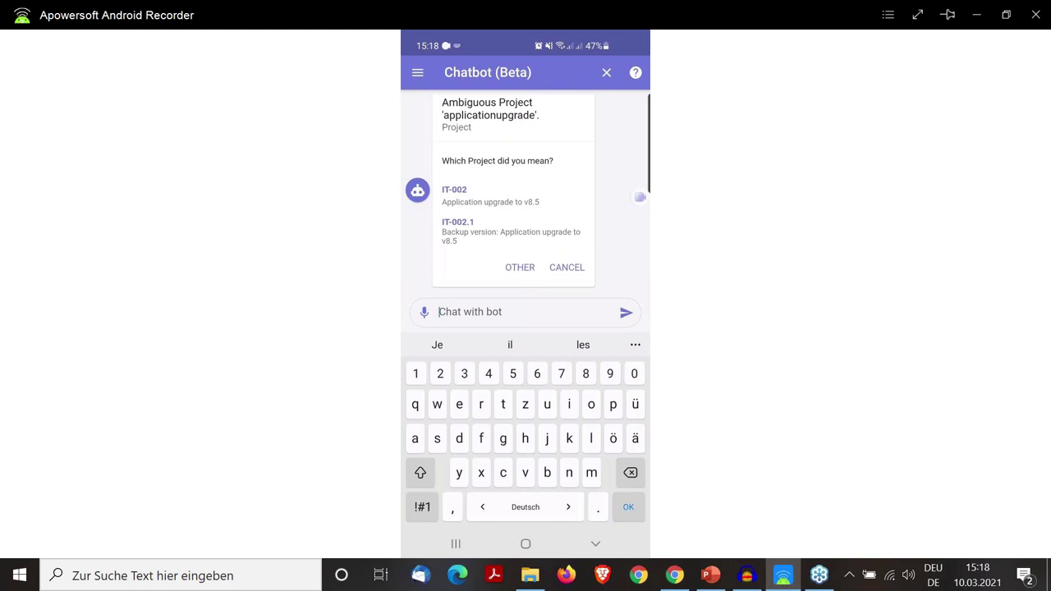
Step: Answer the chatbot's project question with IT-002 and reopen the Chatbot (Beta) page
click(455, 195)
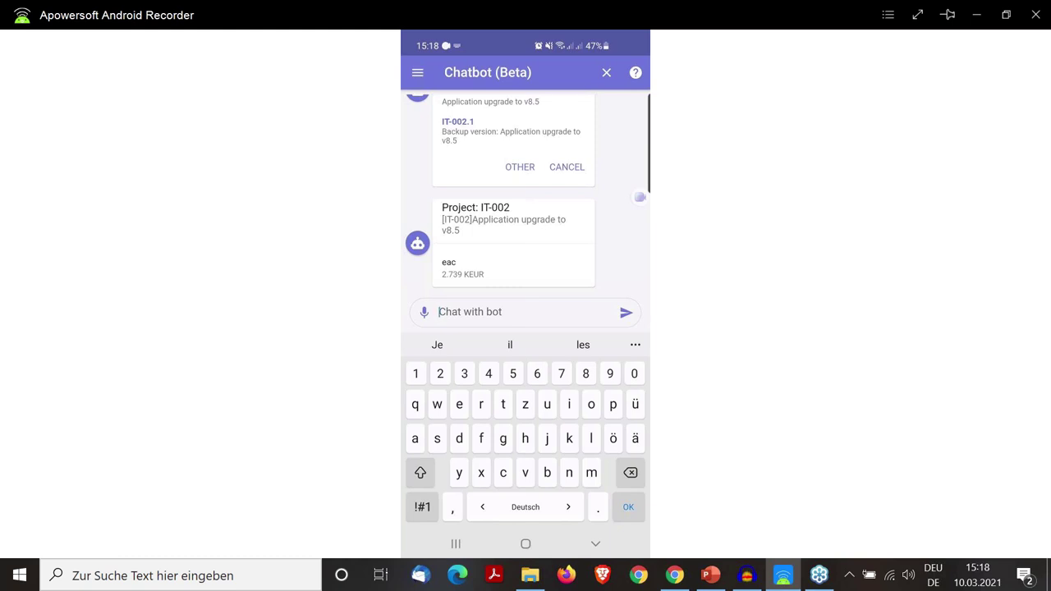
click(417, 73)
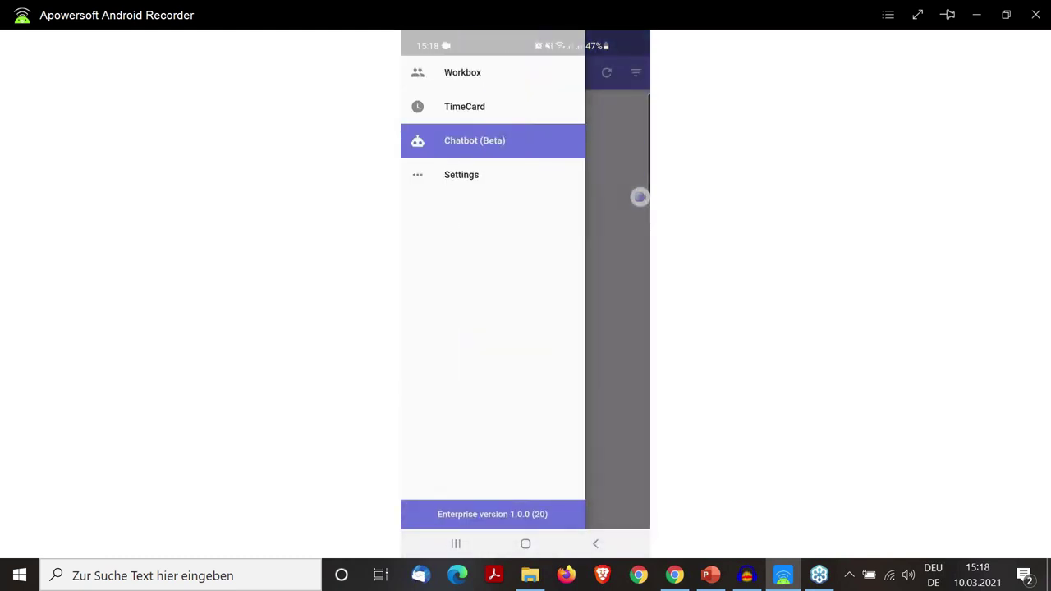
click(462, 139)
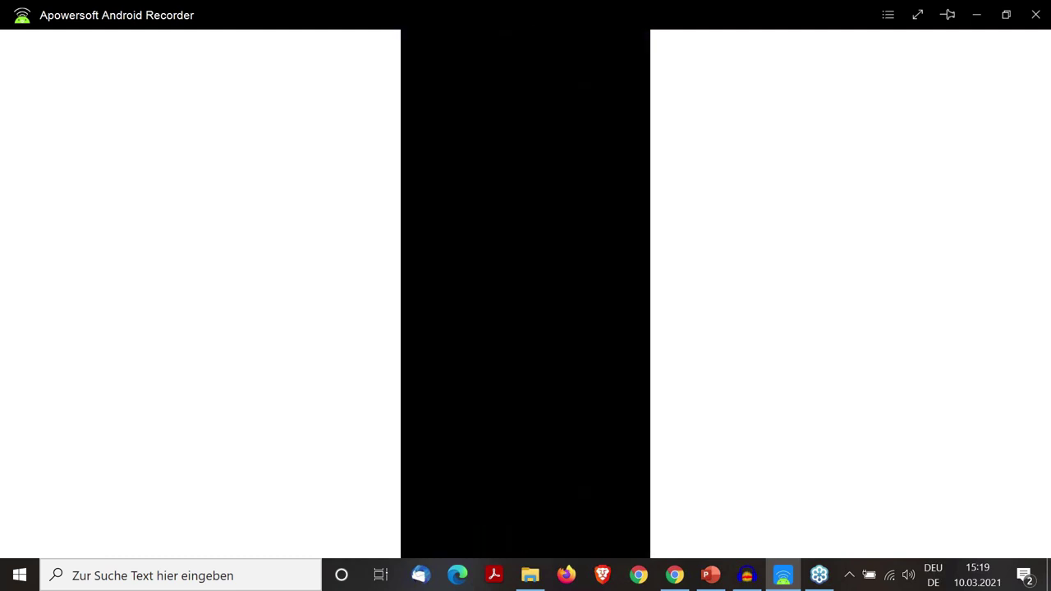
Step: Switch to the Planisware page in Chrome and show it in full screen
click(675, 577)
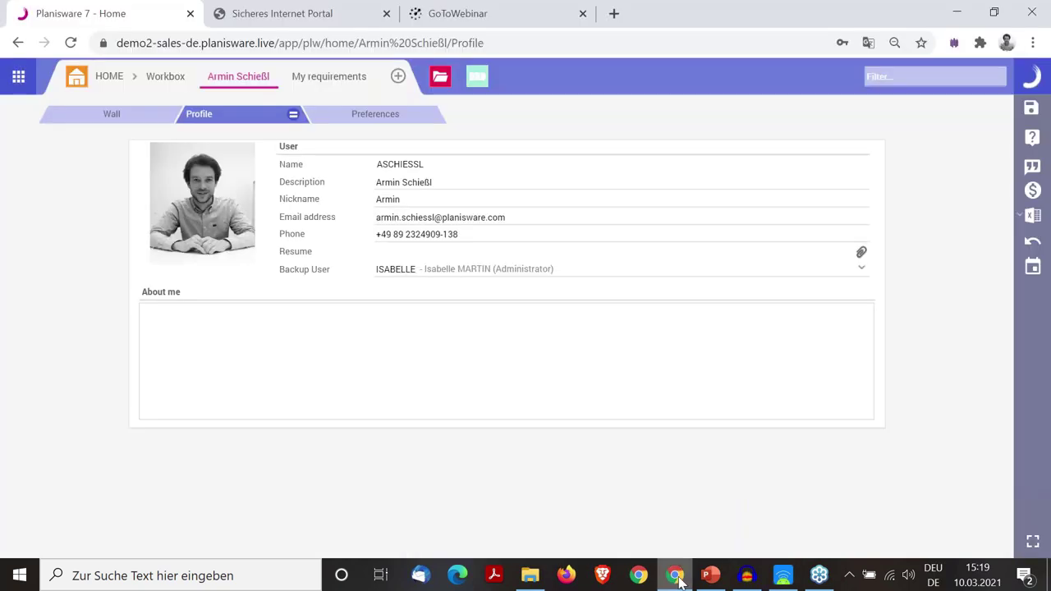
click(1033, 43)
click(1030, 198)
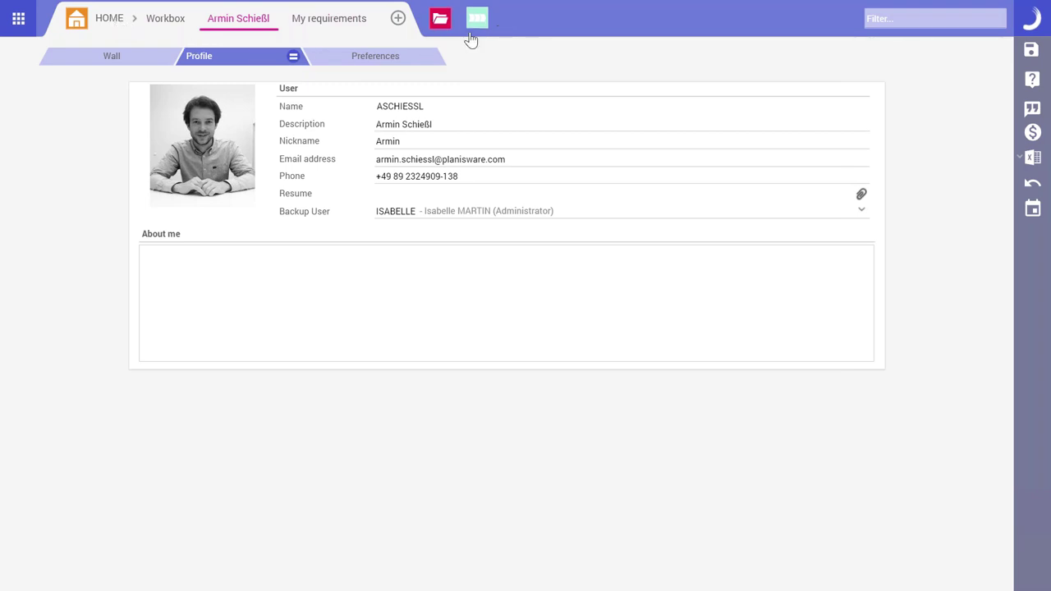
Step: Look over the module overview, the Home module's Workbox and the My requirements board
click(17, 22)
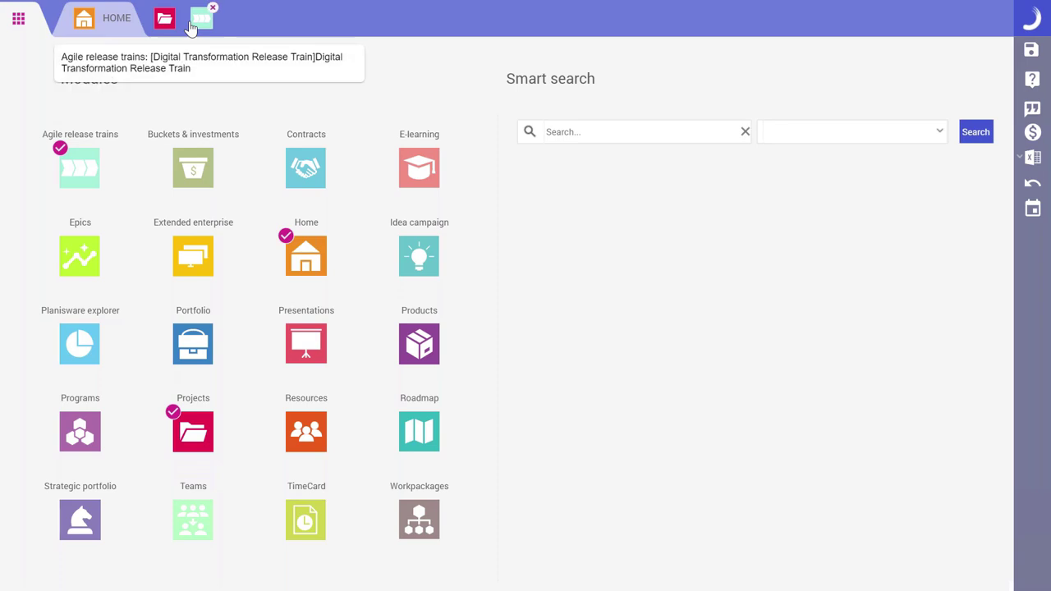
click(116, 26)
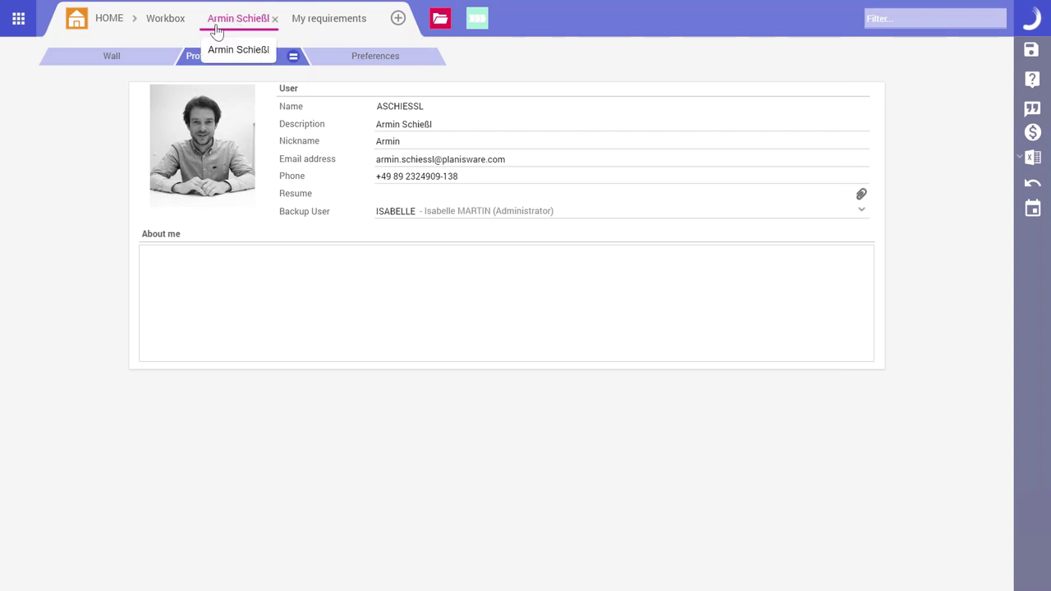
click(167, 28)
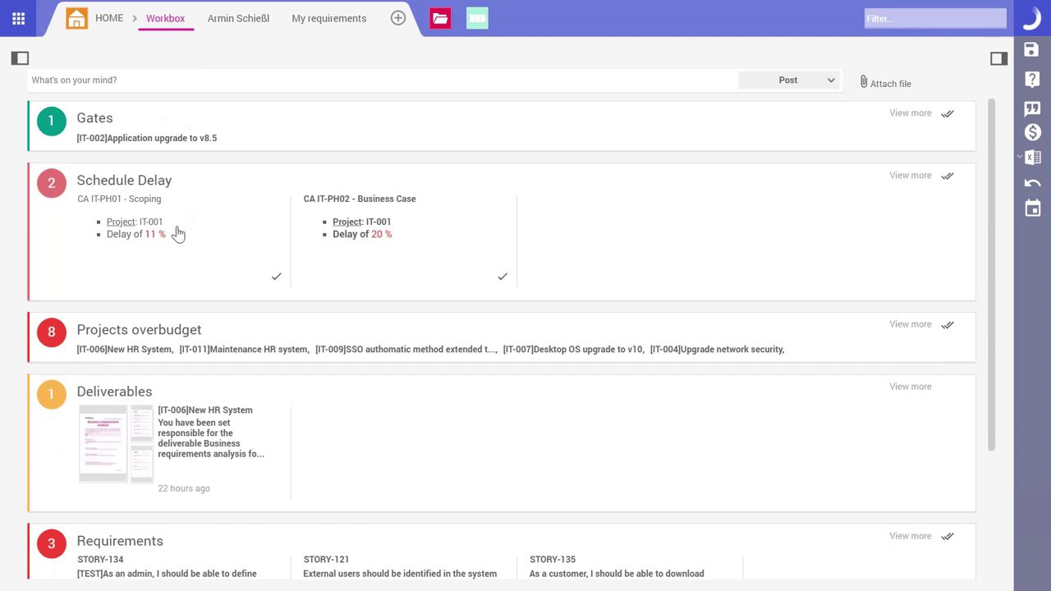
mouse_move(176, 238)
click(326, 25)
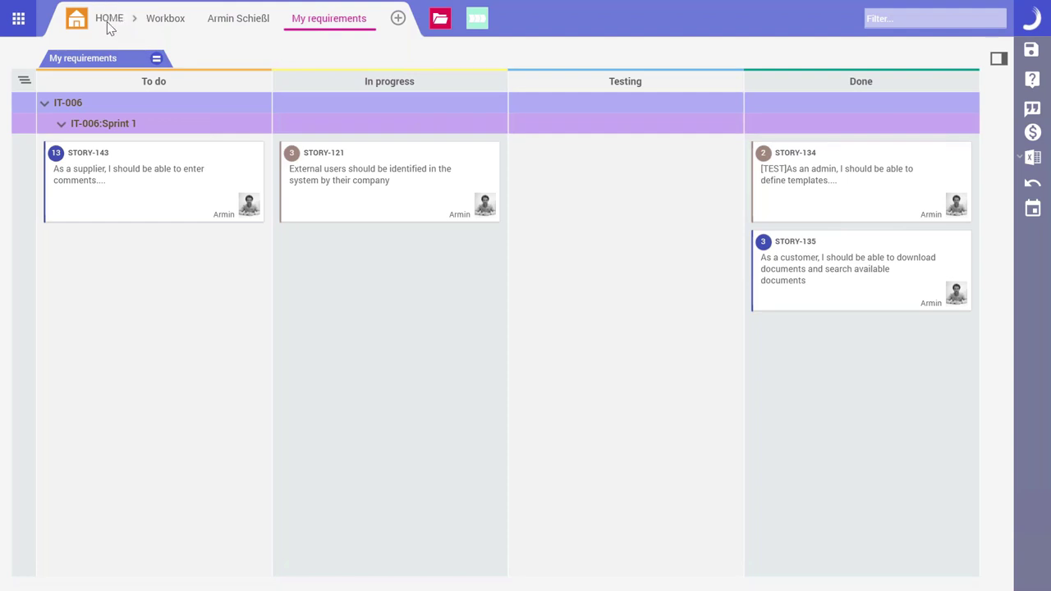
Step: Open project IT-001 from the Scoping schedule delay alert in the Workbox
click(165, 20)
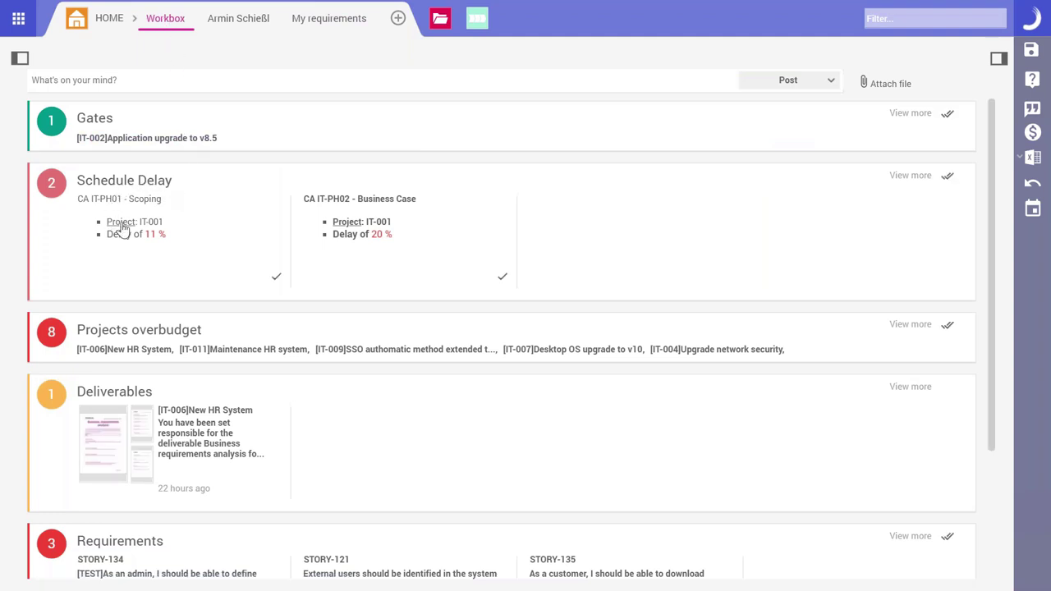
mouse_move(160, 277)
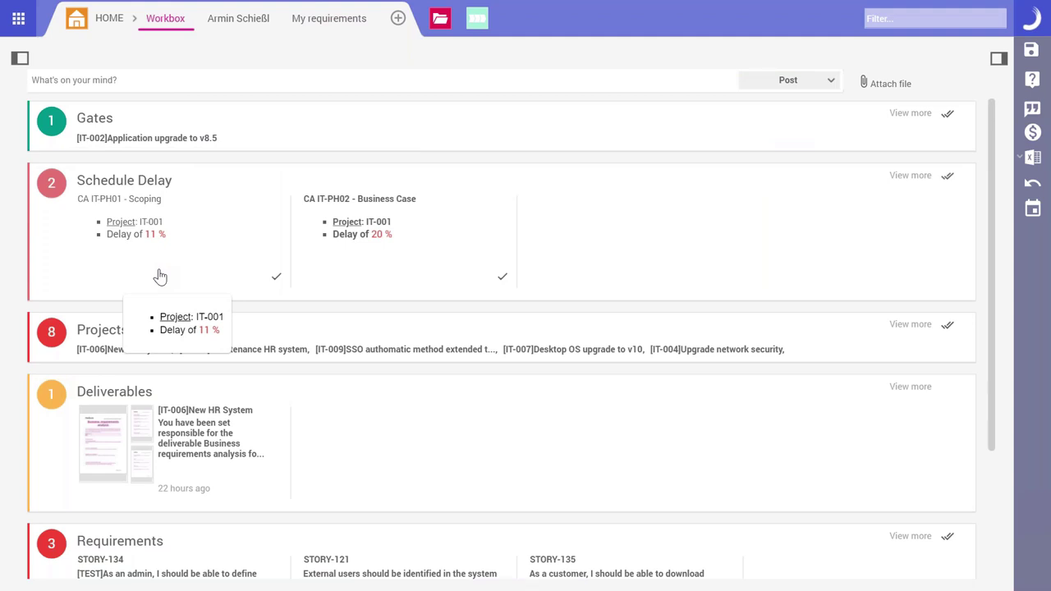
click(124, 226)
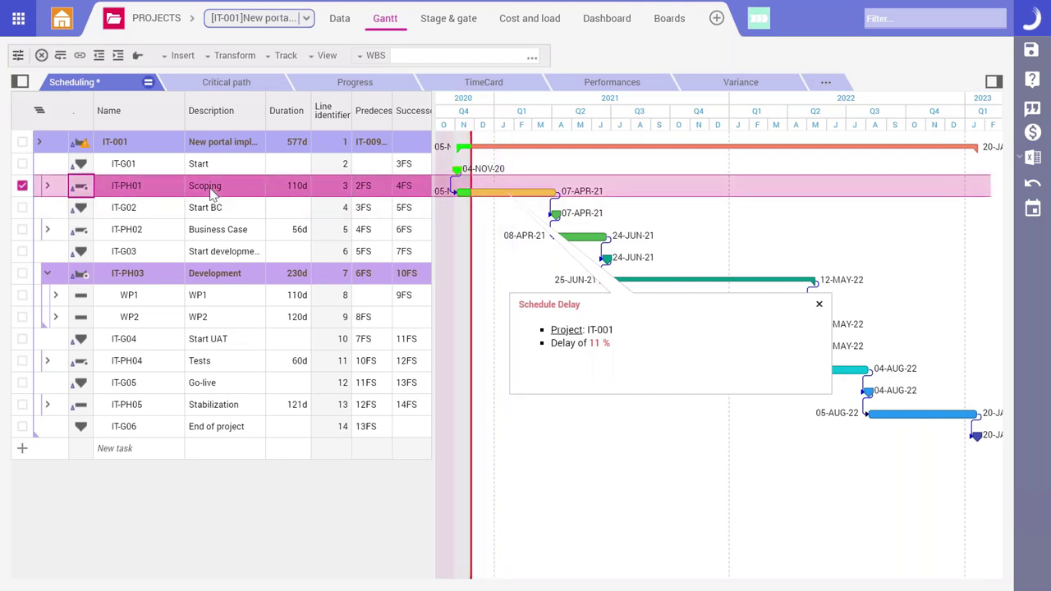
Step: Show the BUDGET_V0 baseline in the Gantt chart of IT-001 for comparison
click(327, 55)
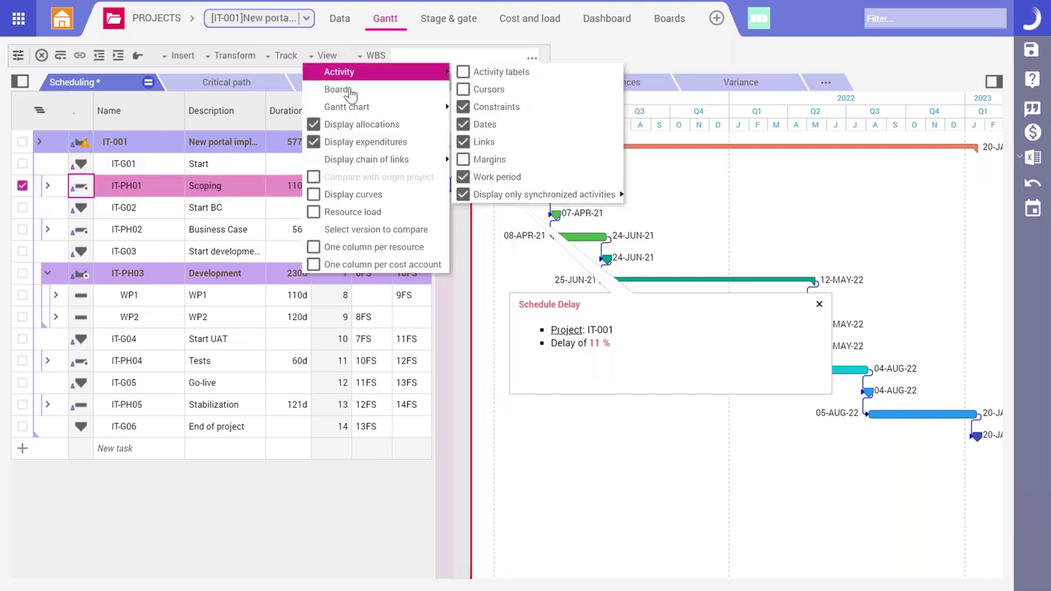
mouse_move(358, 113)
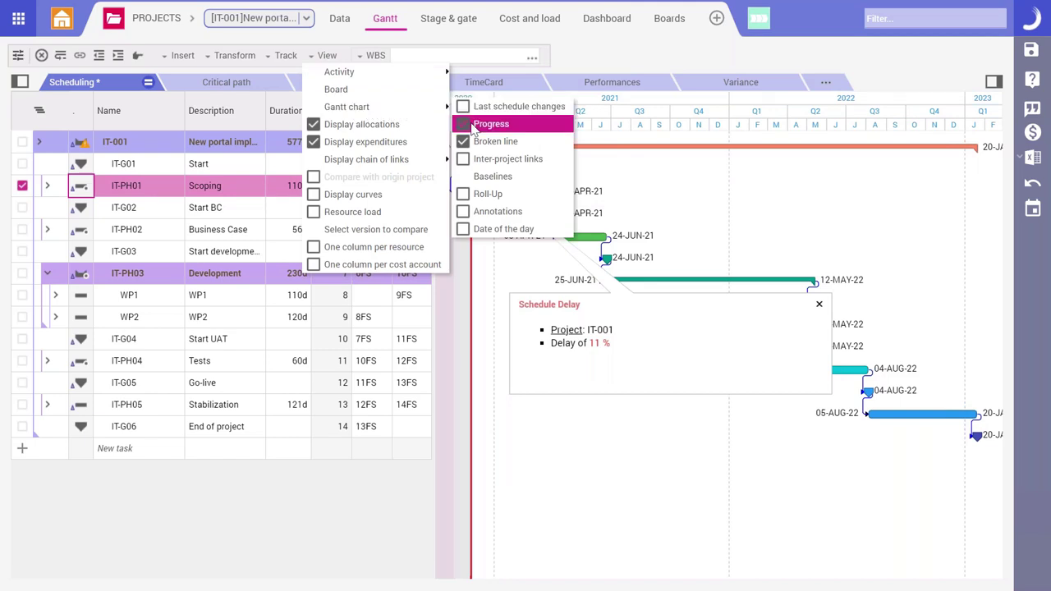
click(480, 179)
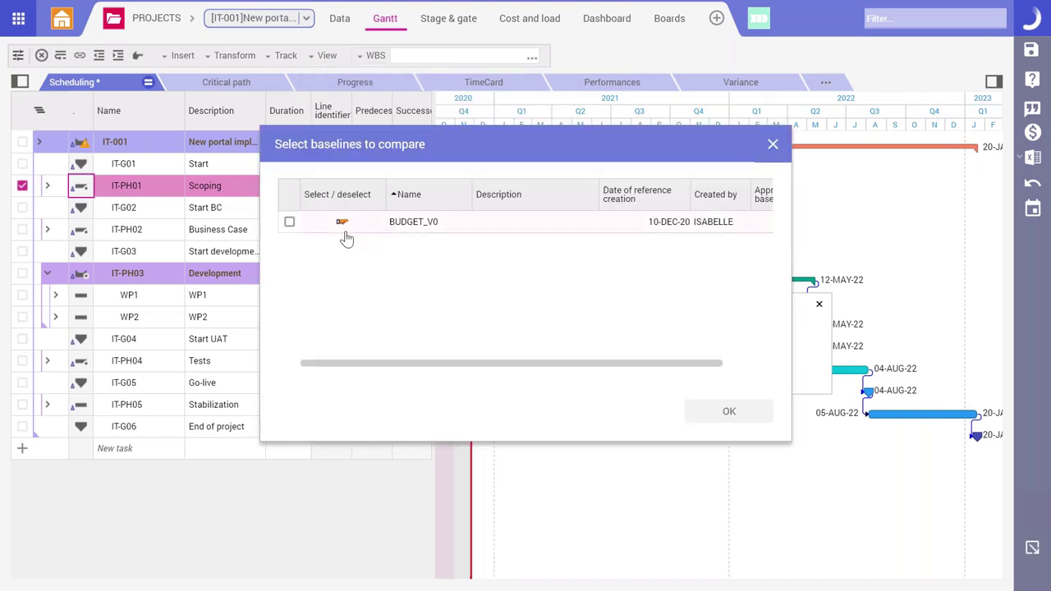
click(343, 225)
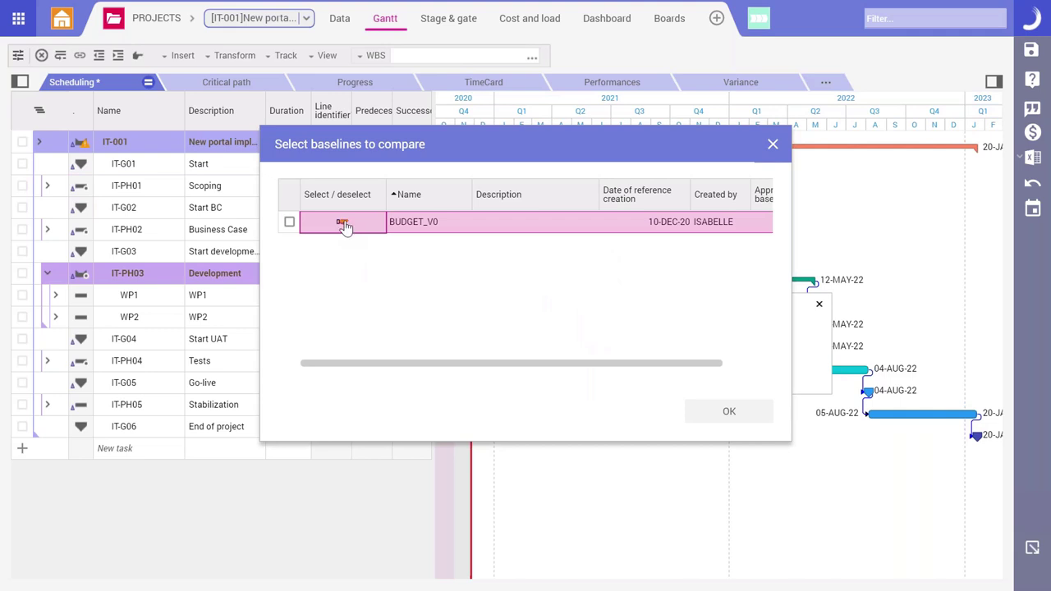
click(342, 225)
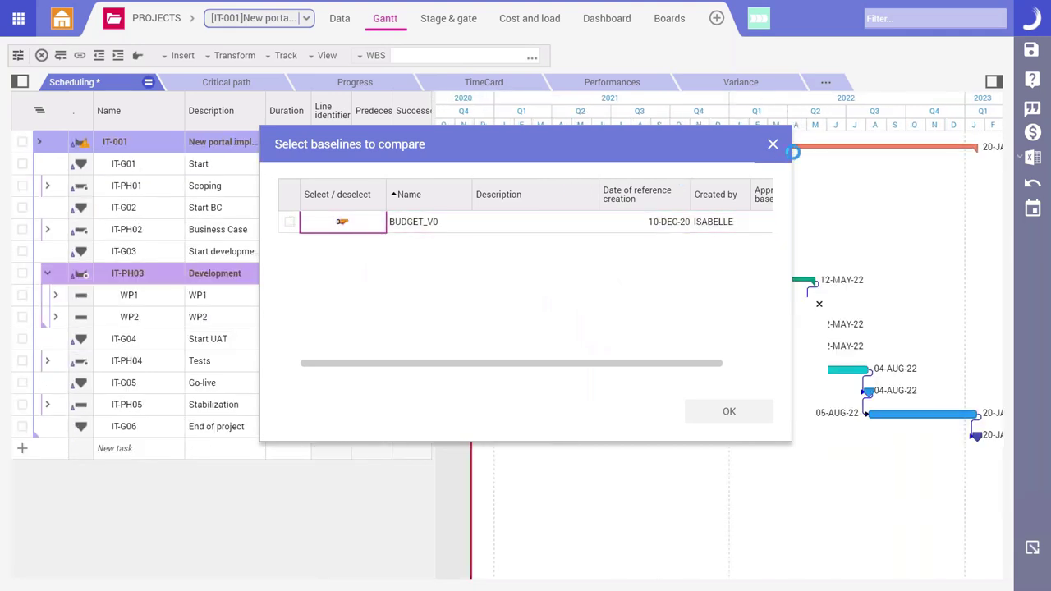
click(773, 144)
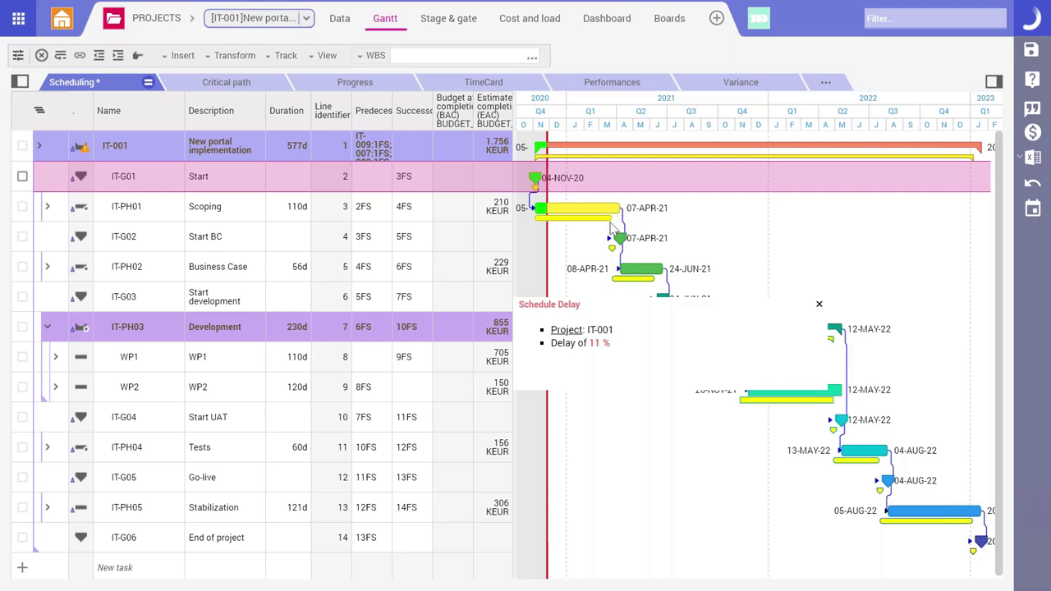
Step: Remove the BUDGET_V0 baseline comparison from the Gantt chart
click(327, 55)
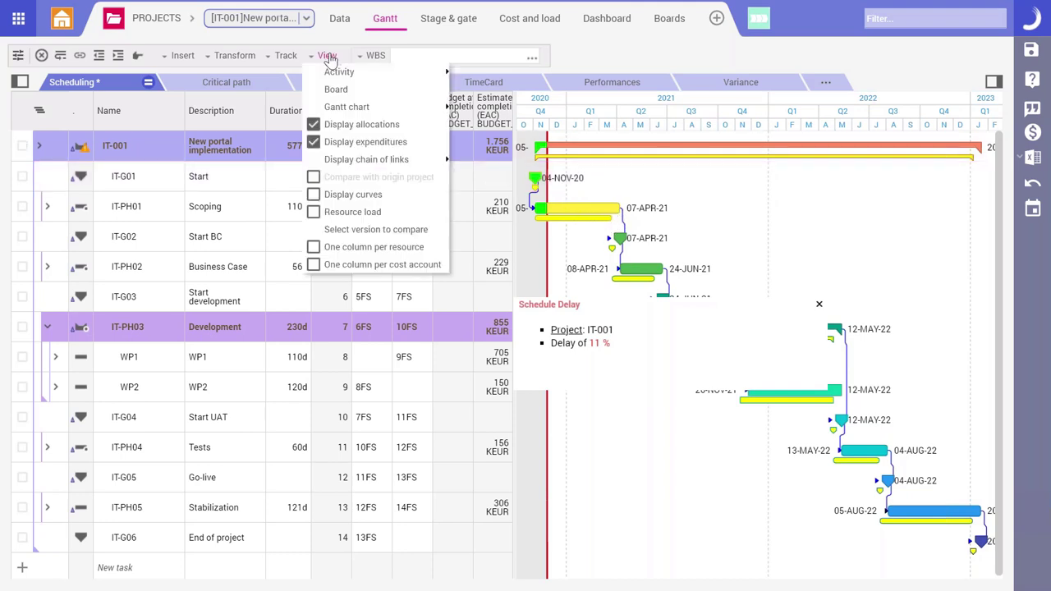
mouse_move(403, 105)
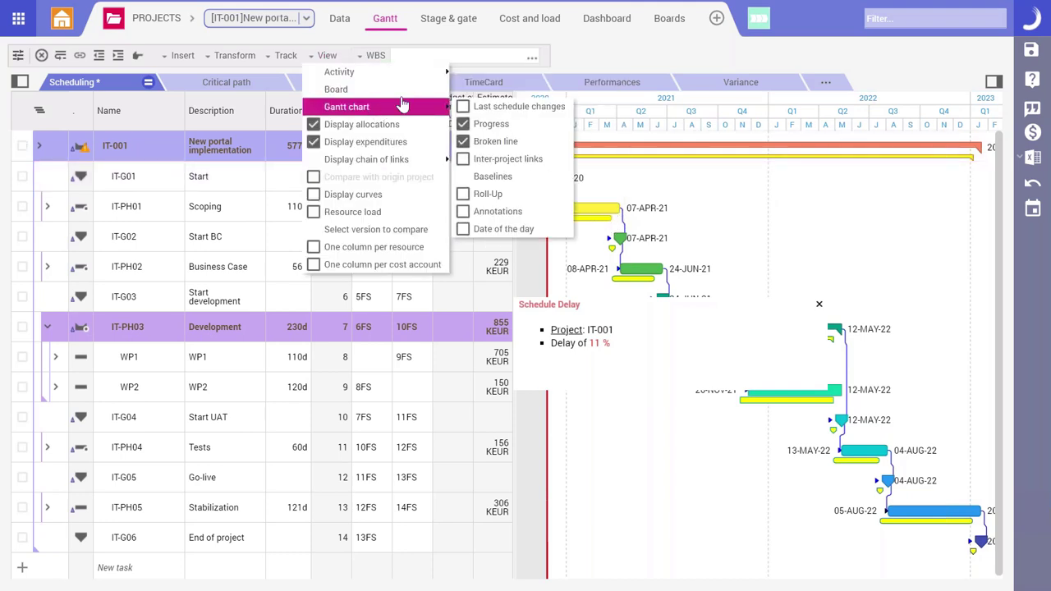
click(485, 181)
click(343, 216)
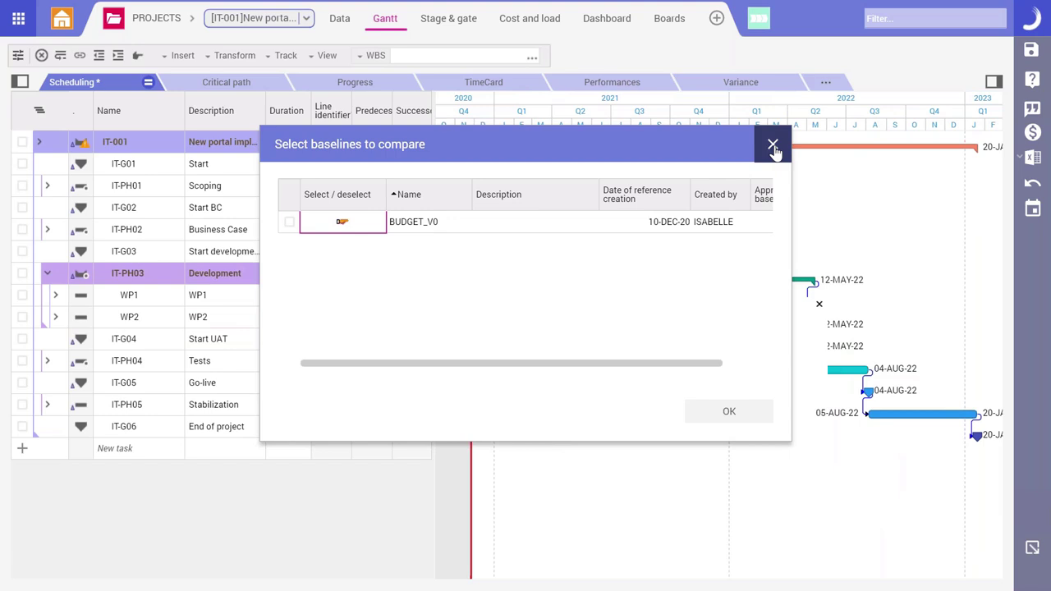
click(772, 145)
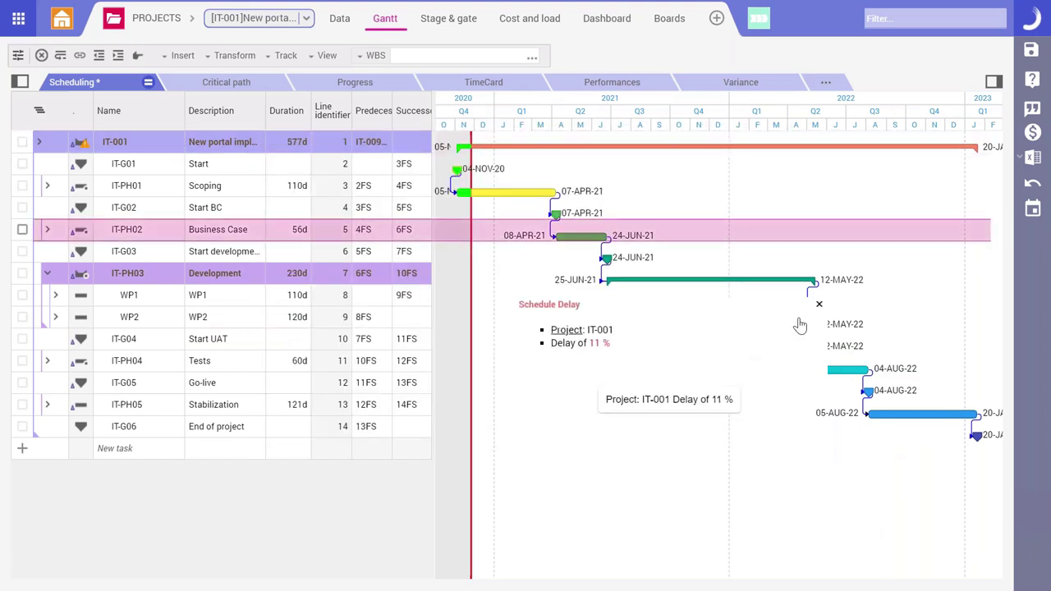
Step: Close the Schedule Delay note and return to the list of all projects
click(819, 304)
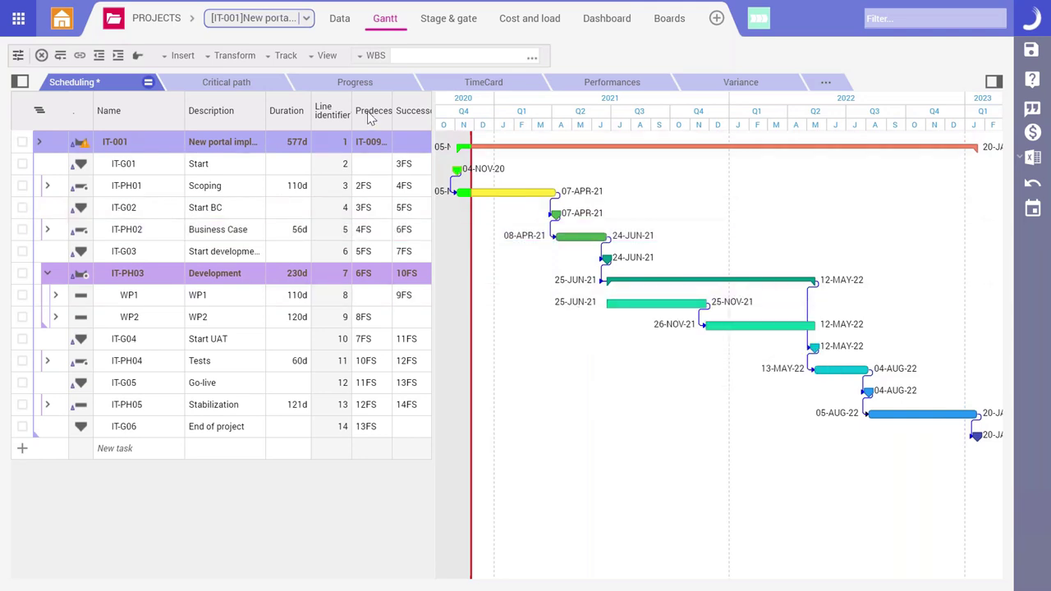
click(153, 19)
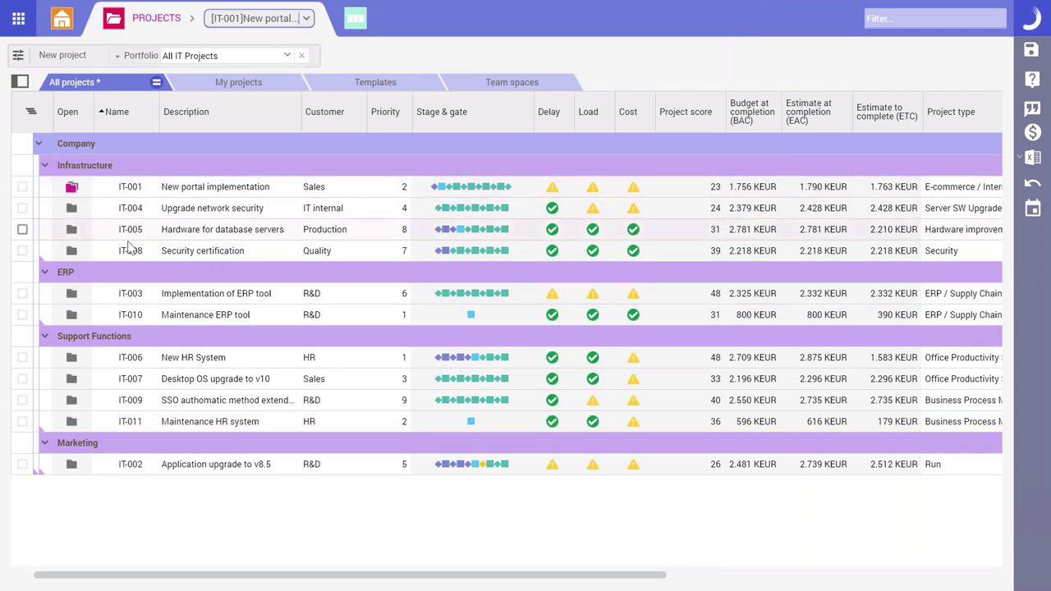
Step: Look through the portfolios available for the project list, keeping All IT Projects selected
click(222, 56)
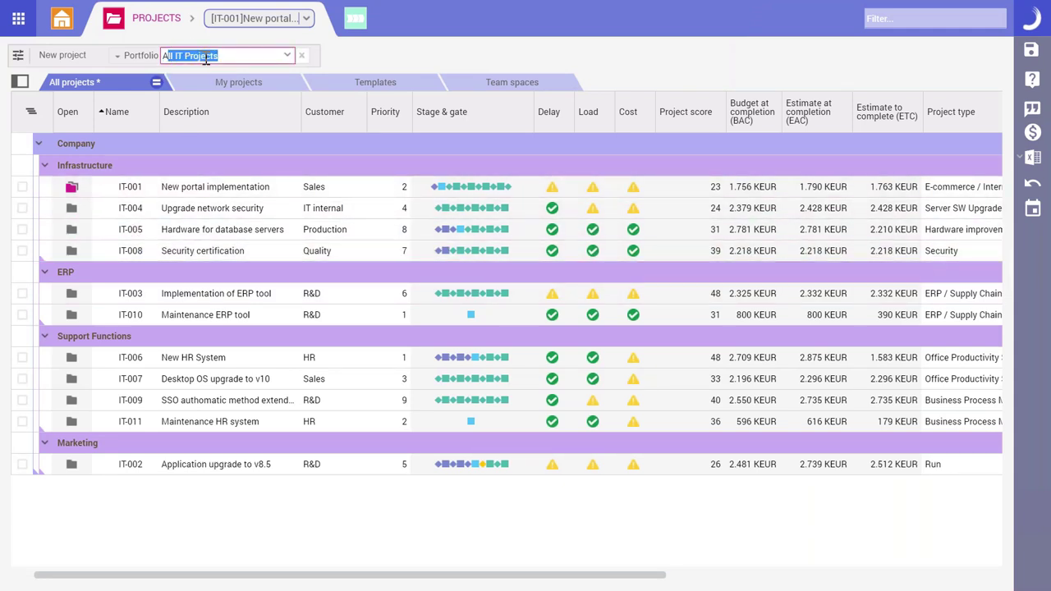
click(286, 56)
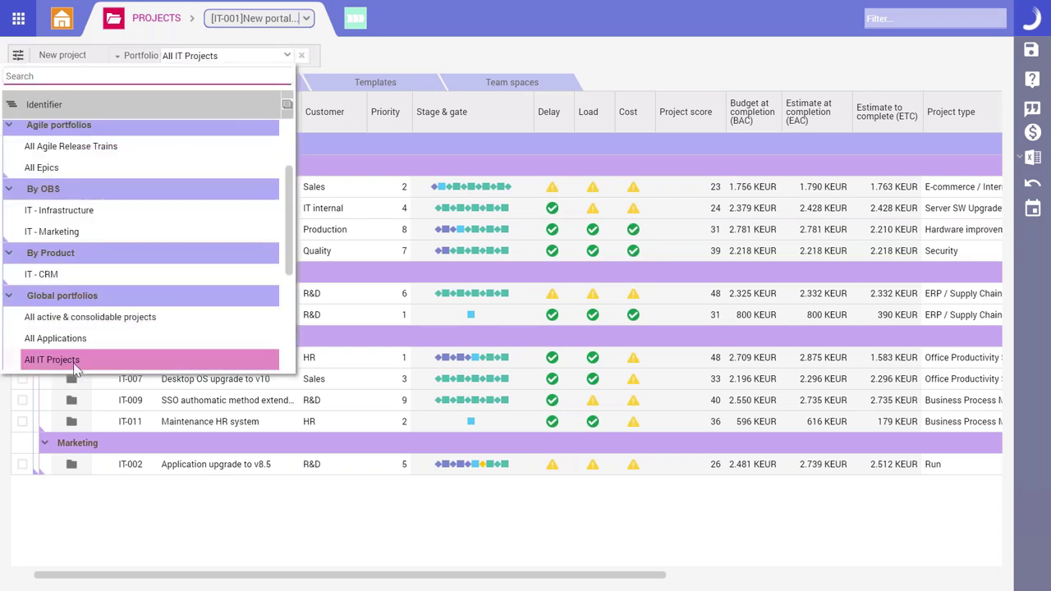
click(645, 85)
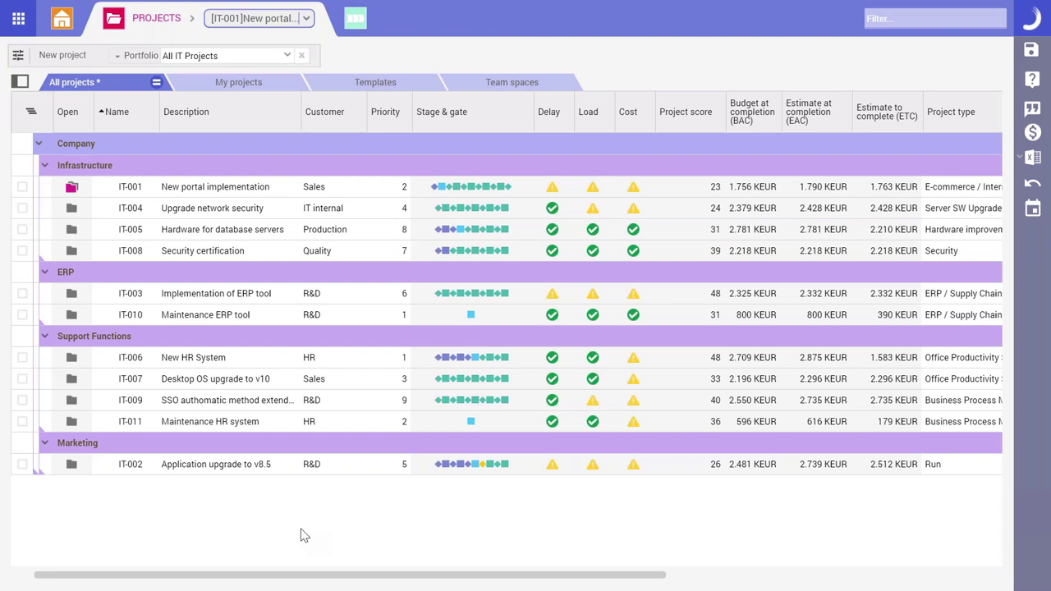
Step: Turn on the sum for the Budget at completion (BAC) column in the project list
click(119, 213)
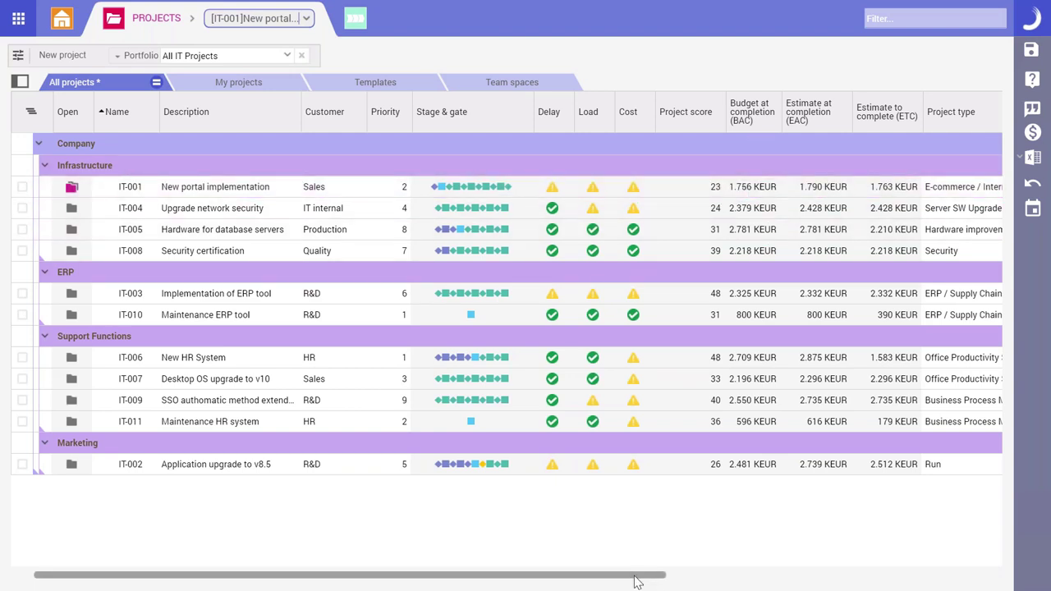
drag(637, 577, 579, 581)
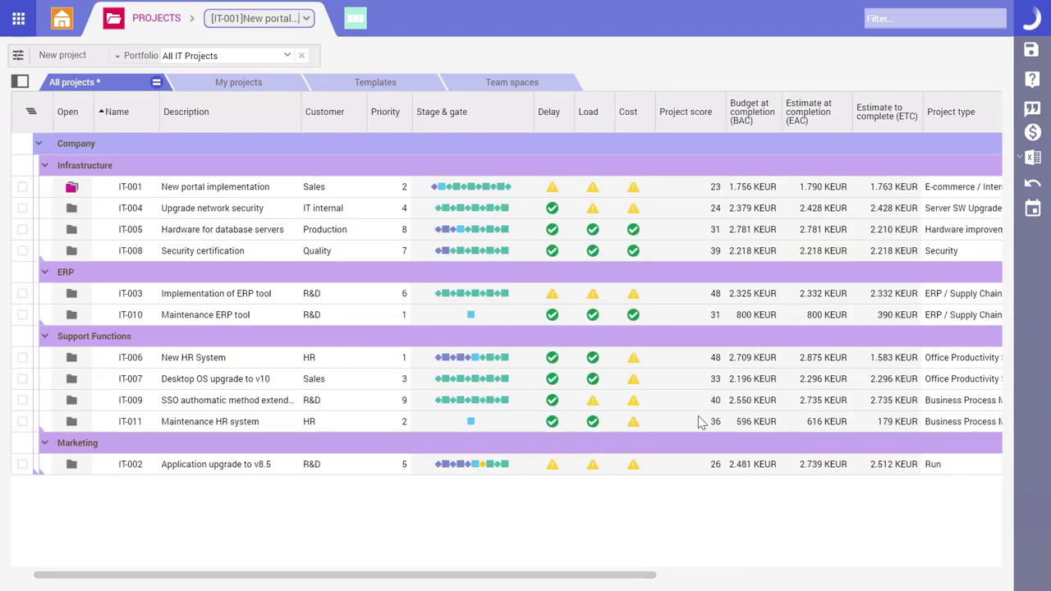
click(729, 321)
click(754, 121)
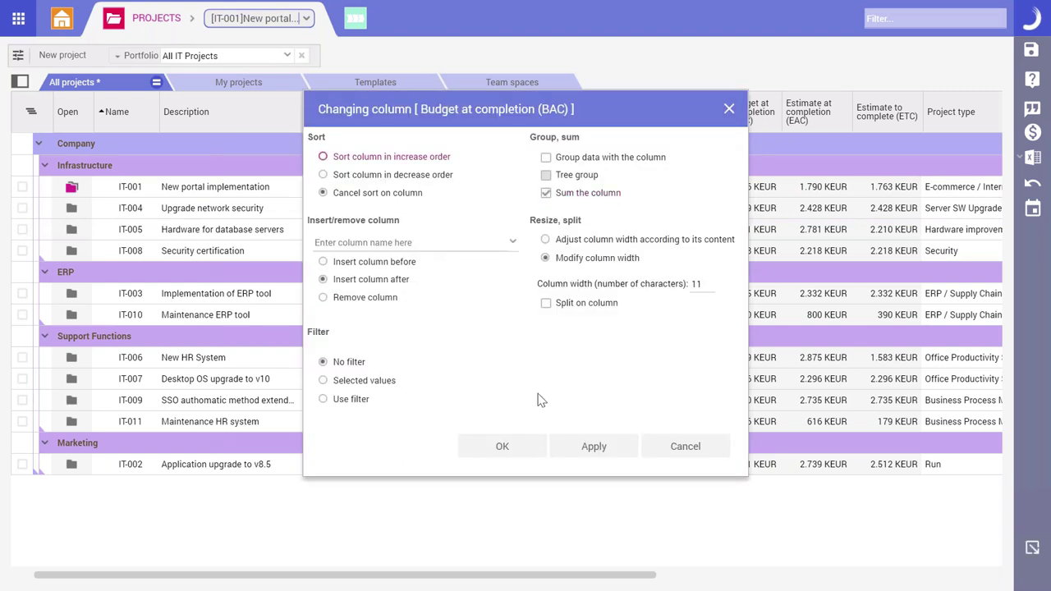
click(530, 450)
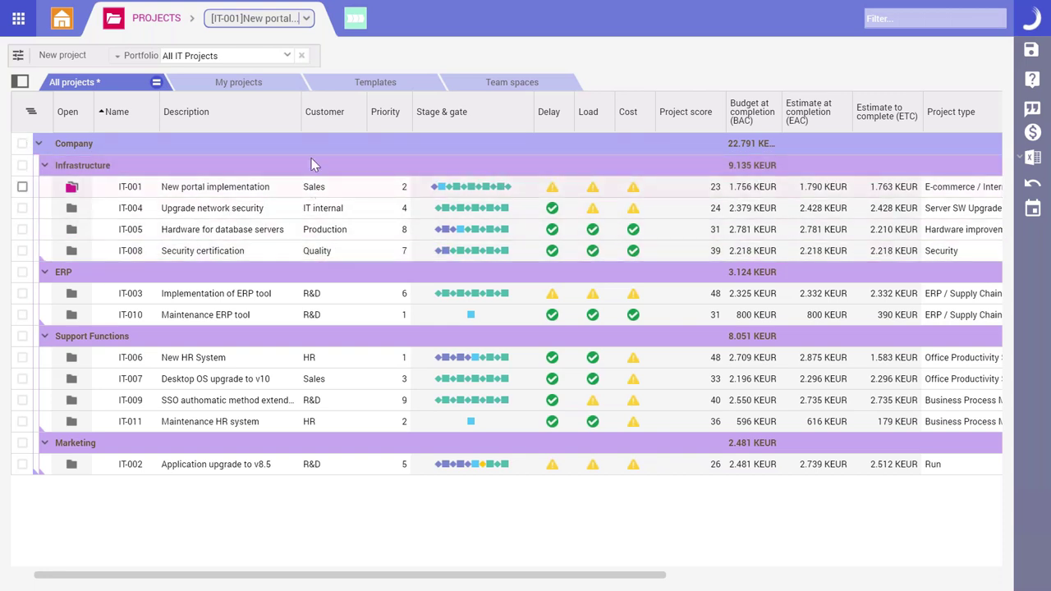
Step: Group the project list by the Customer column as a tree group
click(327, 120)
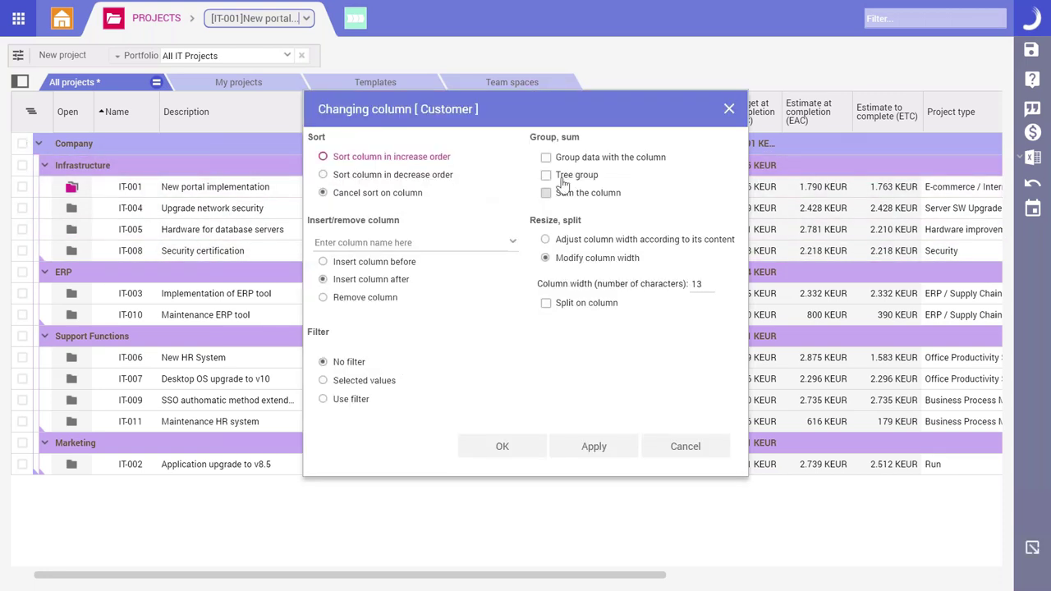
click(503, 450)
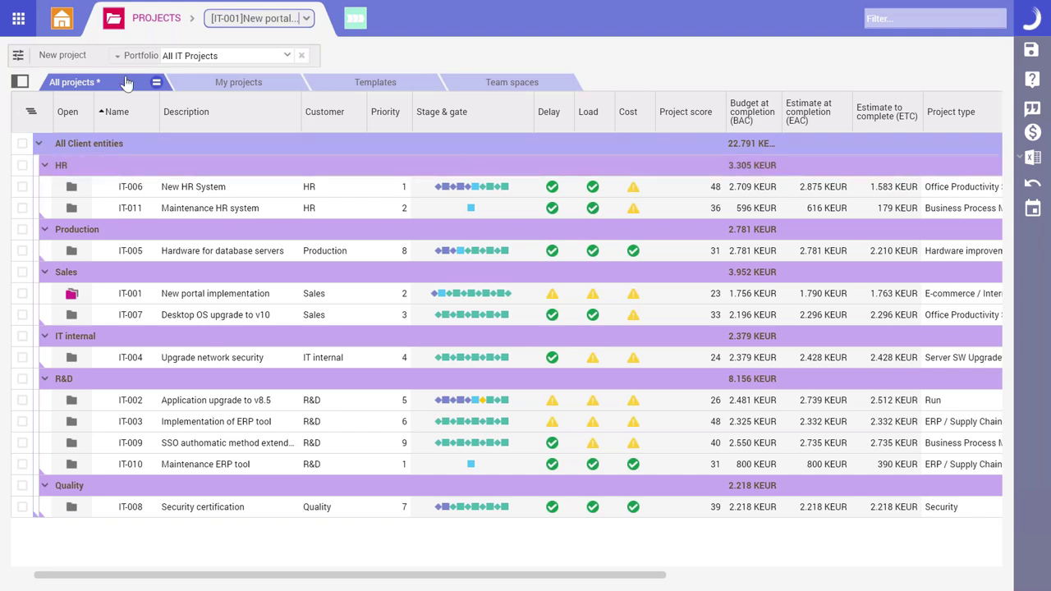
Step: Start a new project named Webinarprojekt and give it the description Webinarprojekt
click(63, 56)
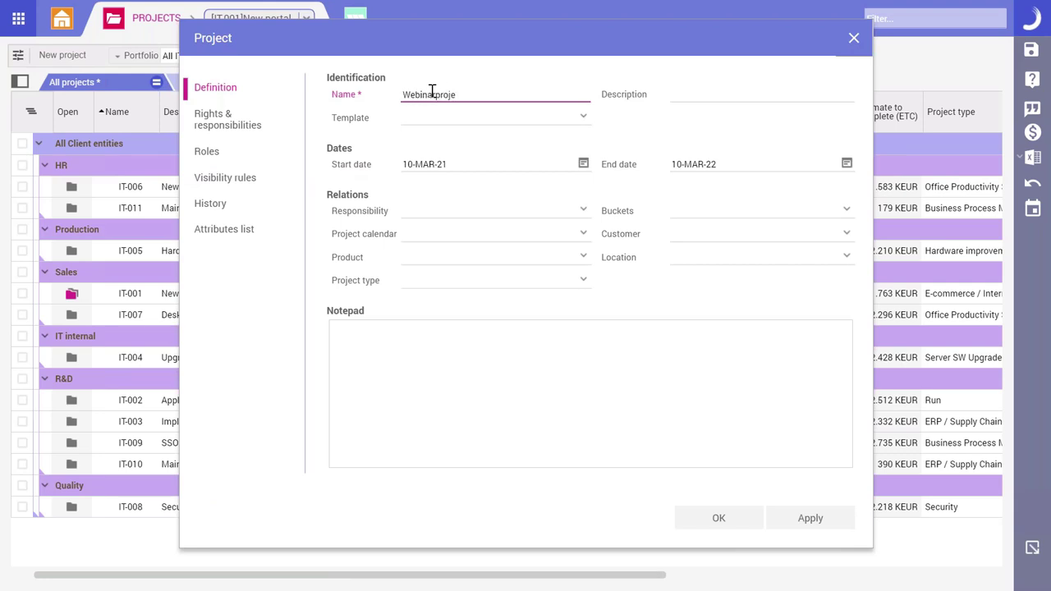
double_click(468, 94)
key(ctrl+c)
drag(472, 95, 406, 94)
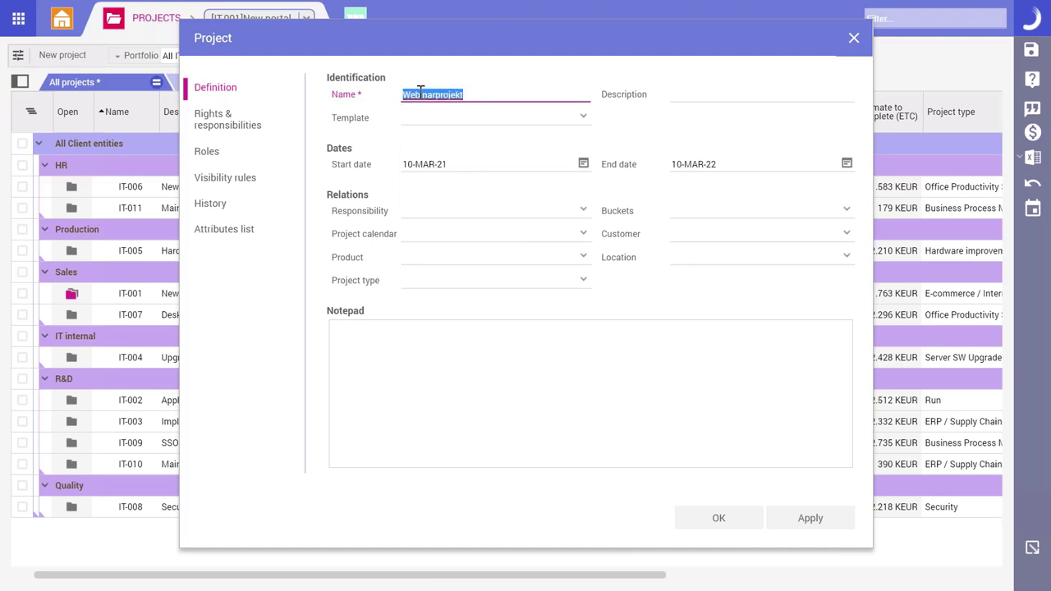
click(706, 94)
key(ctrl+v)
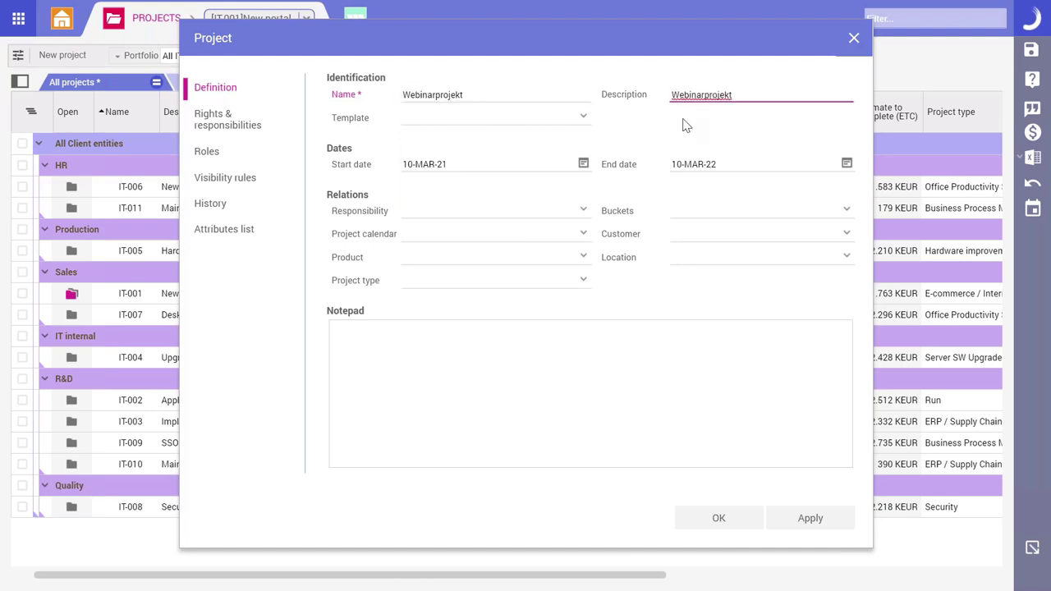
Step: Base the new project on the Simple Project Template and set its start date to 23-MAR-21
click(582, 118)
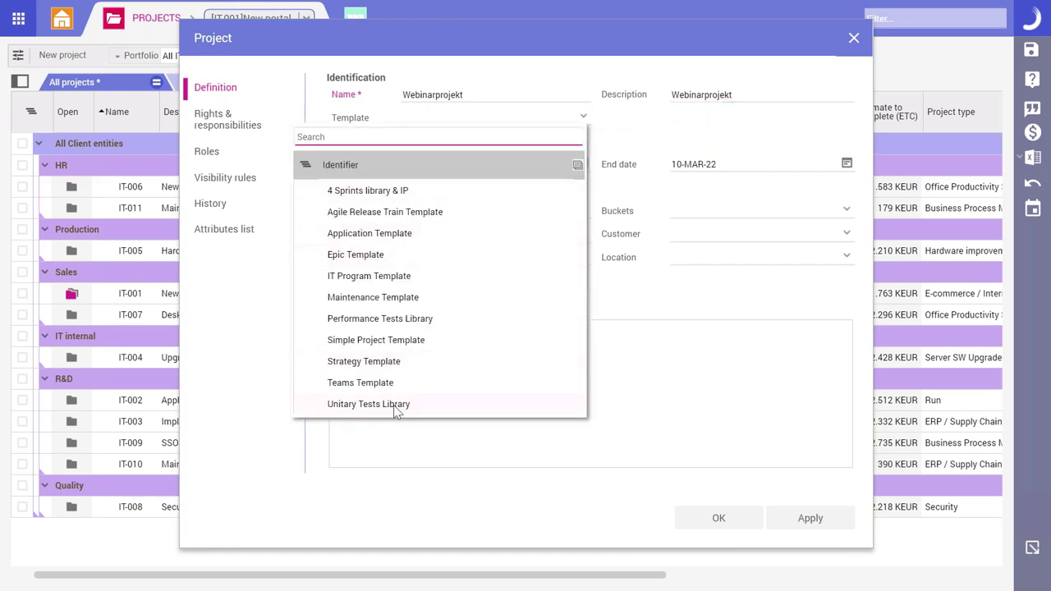
click(389, 343)
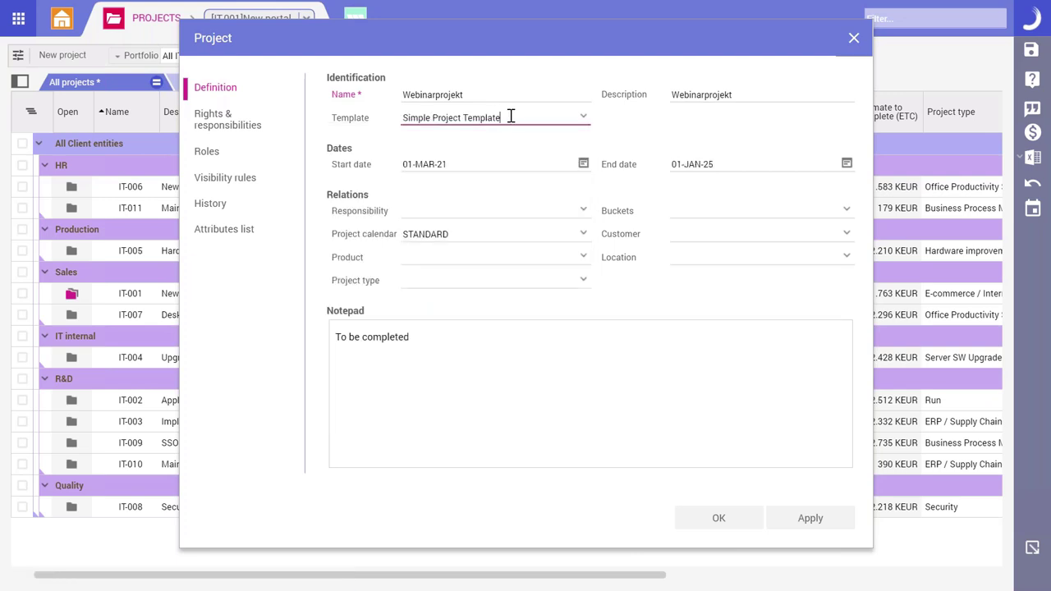
click(583, 163)
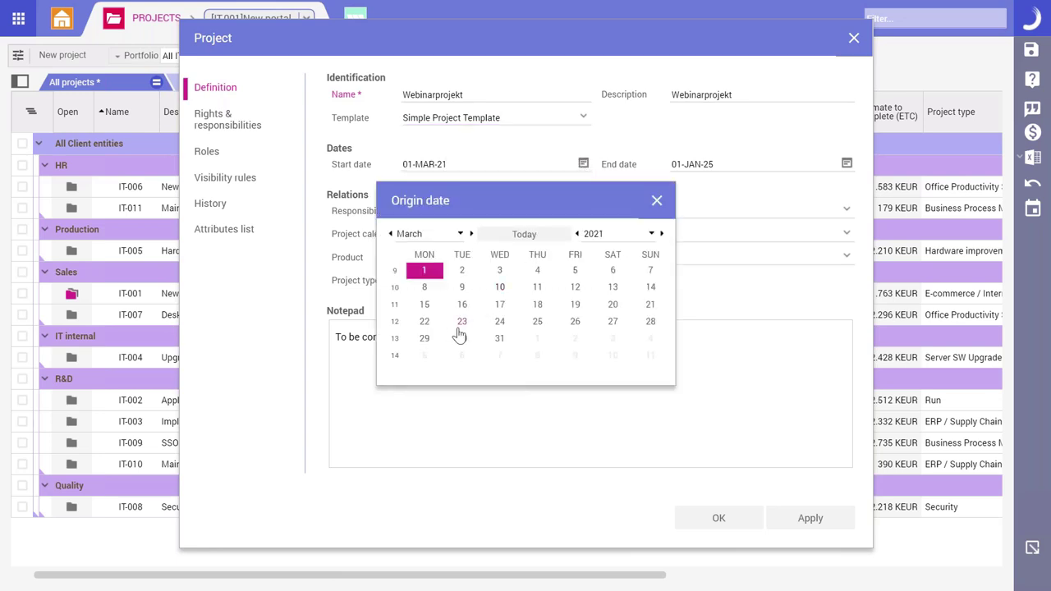
click(461, 323)
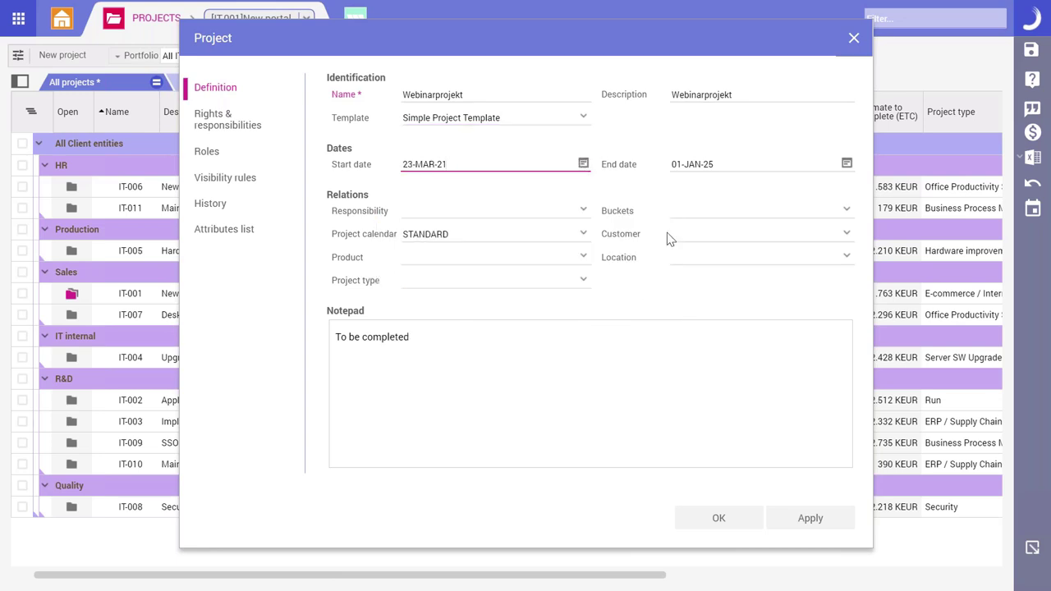
Step: Assign the new project the responsibility ERP, the product ERP and the project type Content Management
click(583, 210)
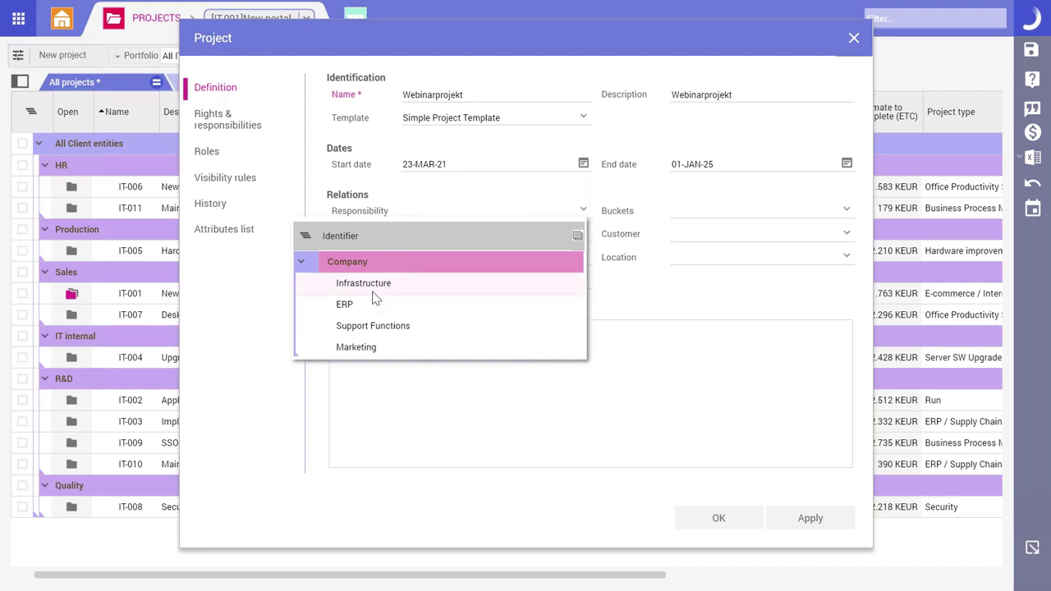
click(349, 306)
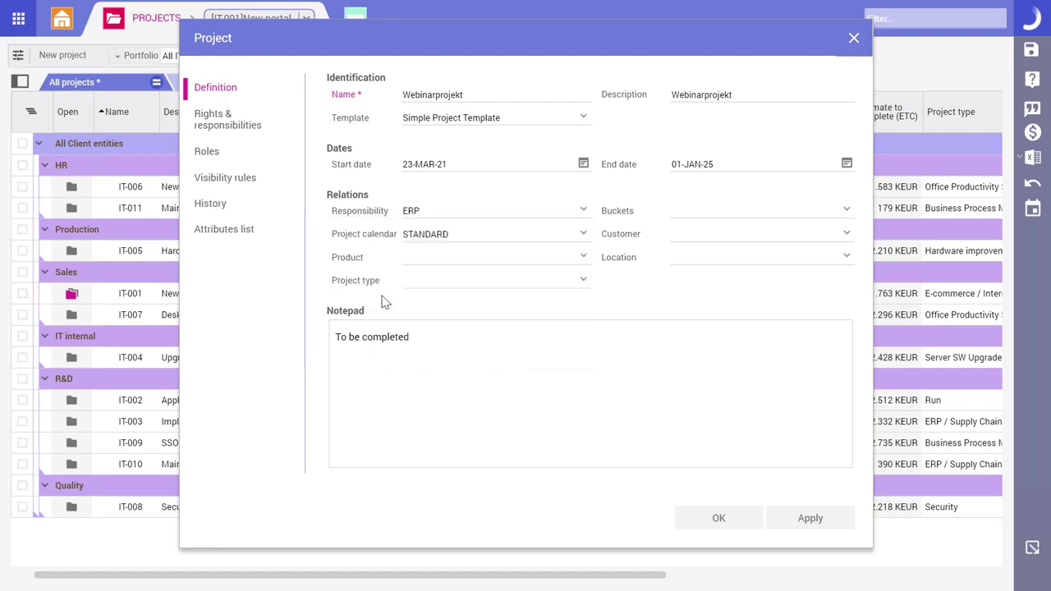
click(582, 258)
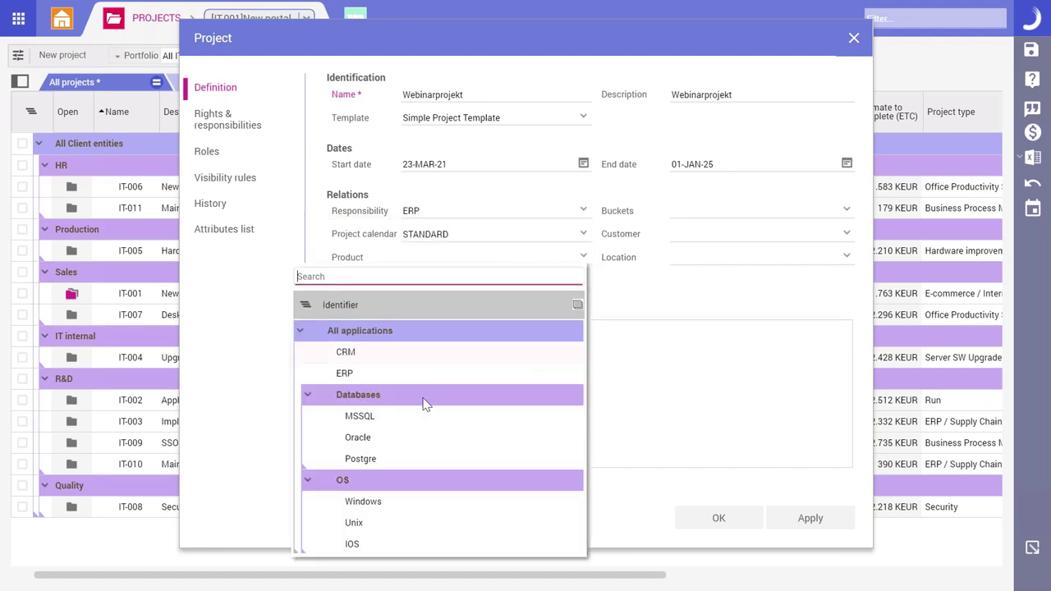
click(357, 375)
click(584, 282)
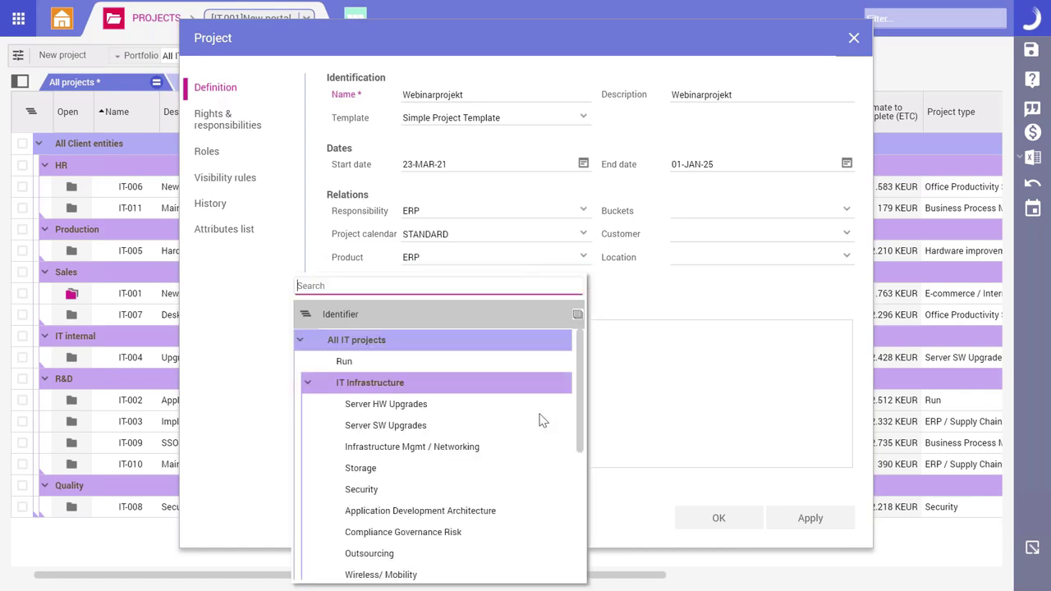
scroll(464, 482, down, 3)
scroll(462, 482, up, 2)
scroll(462, 484, down, 2)
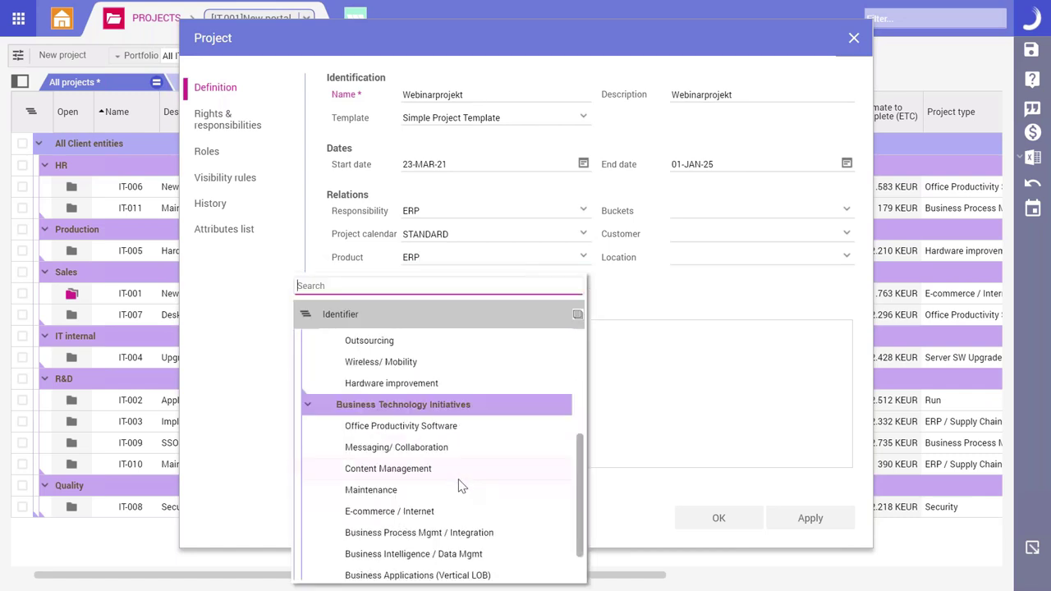
click(385, 476)
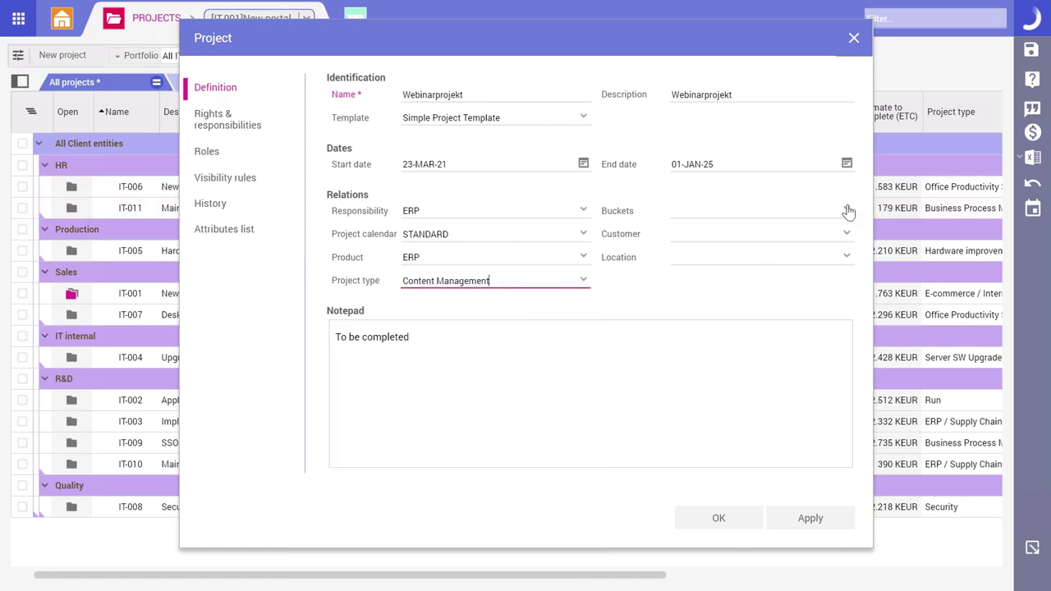
Step: Set the bucket to Digital transformation, the customer to Production and the location to Germany, and create the project
click(846, 210)
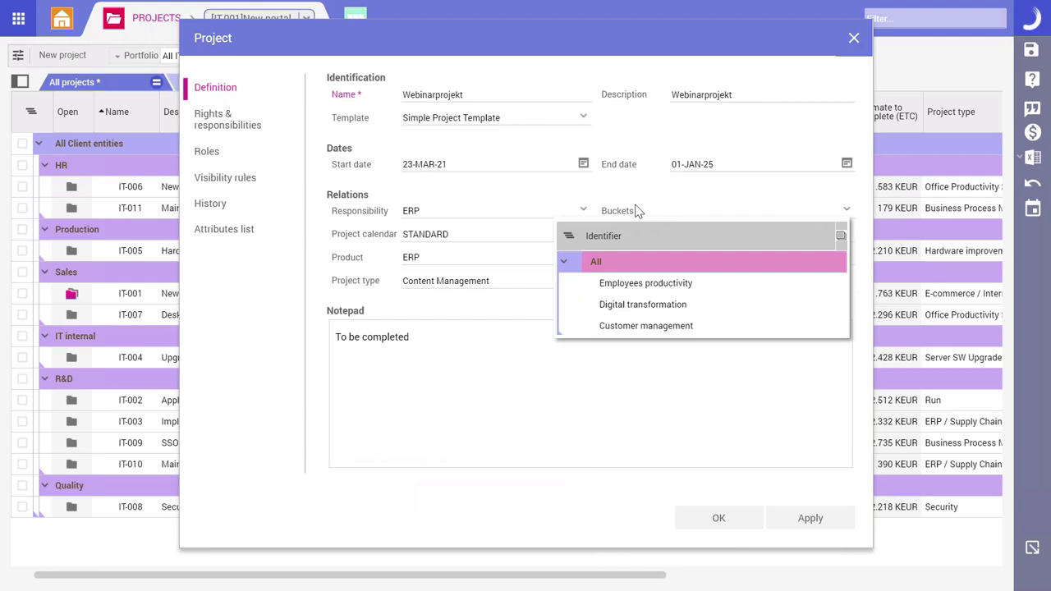
click(643, 306)
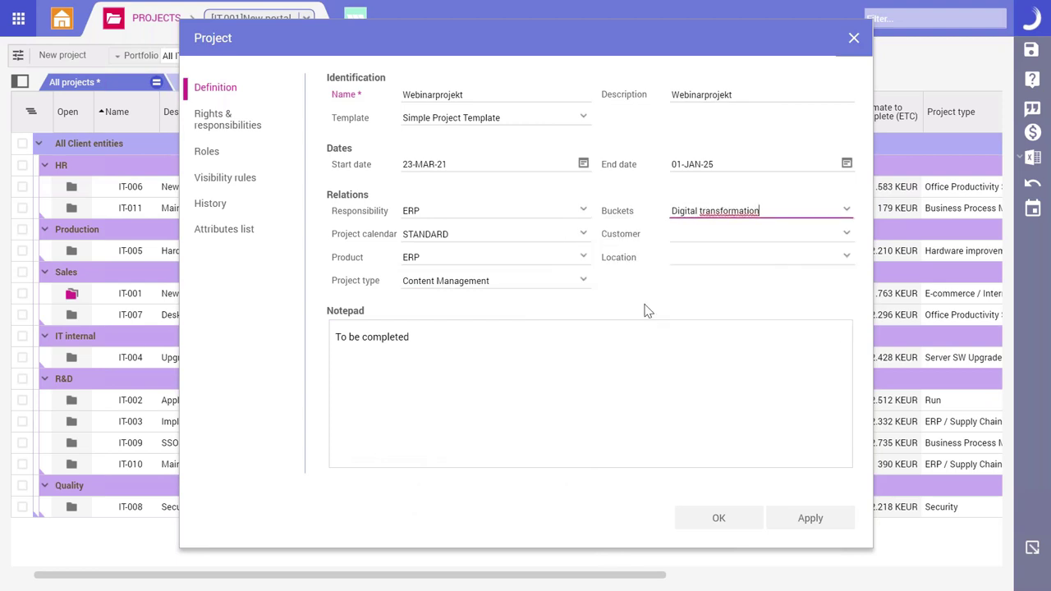
click(847, 234)
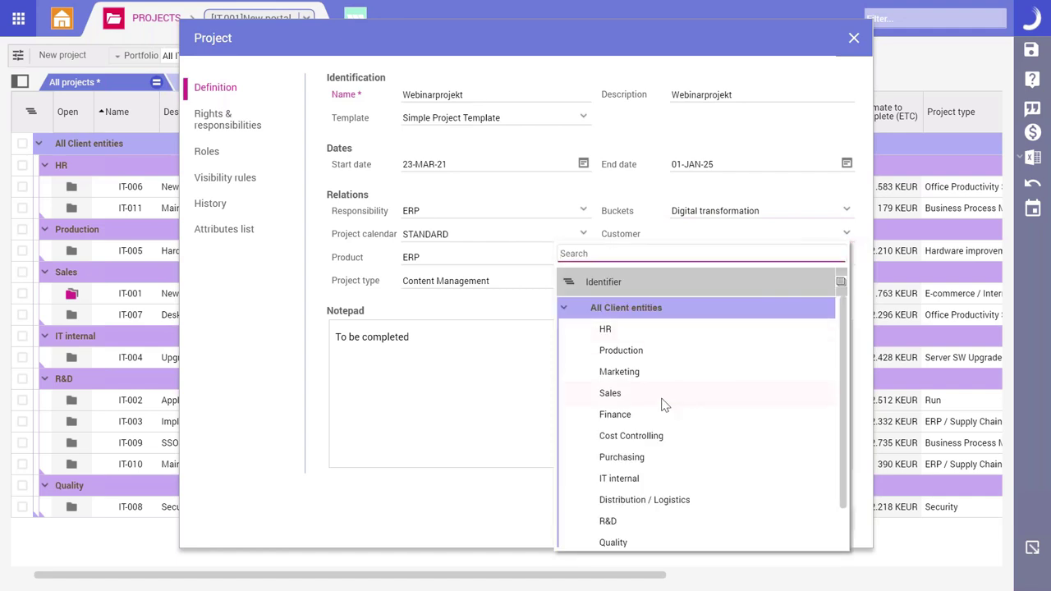
click(622, 351)
click(847, 257)
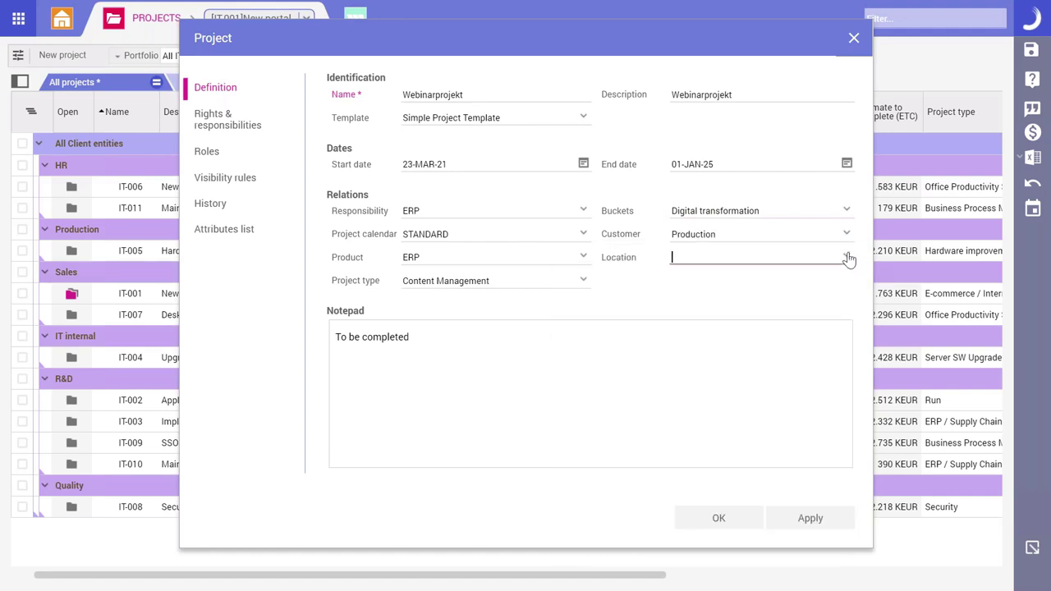
text(ger)
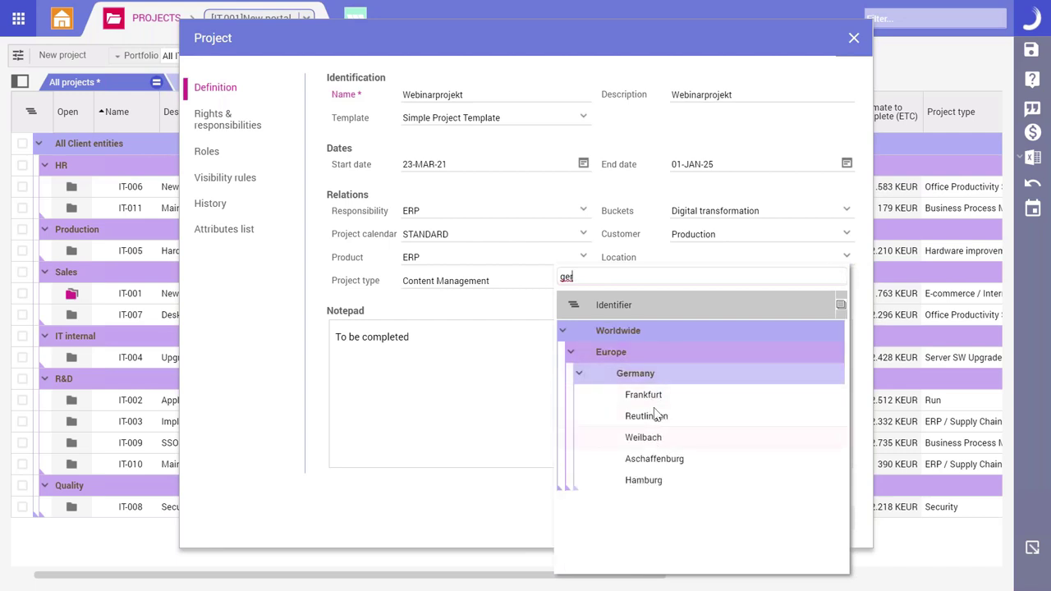
click(648, 378)
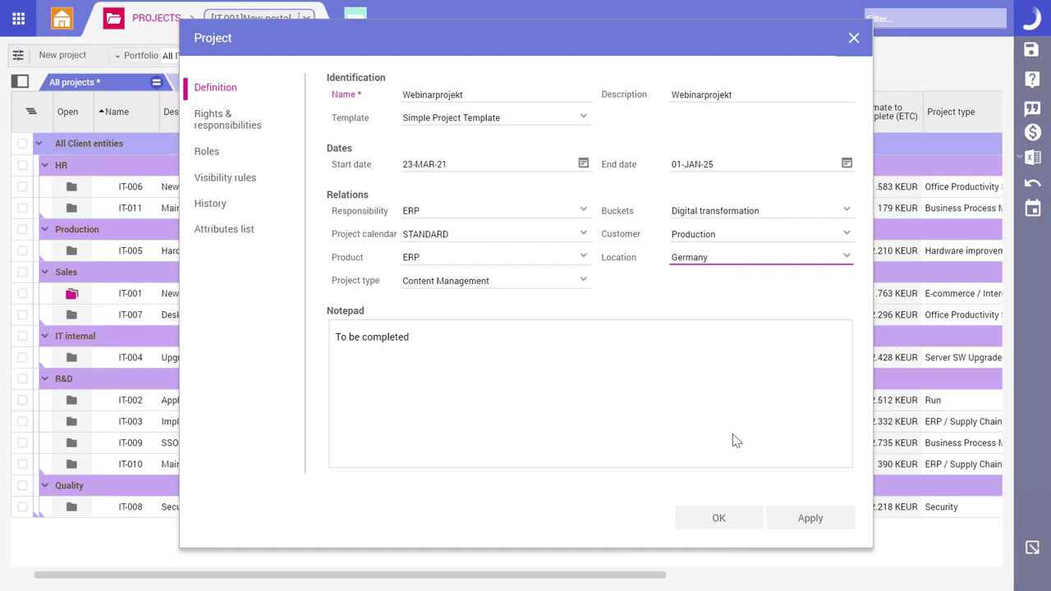
click(718, 524)
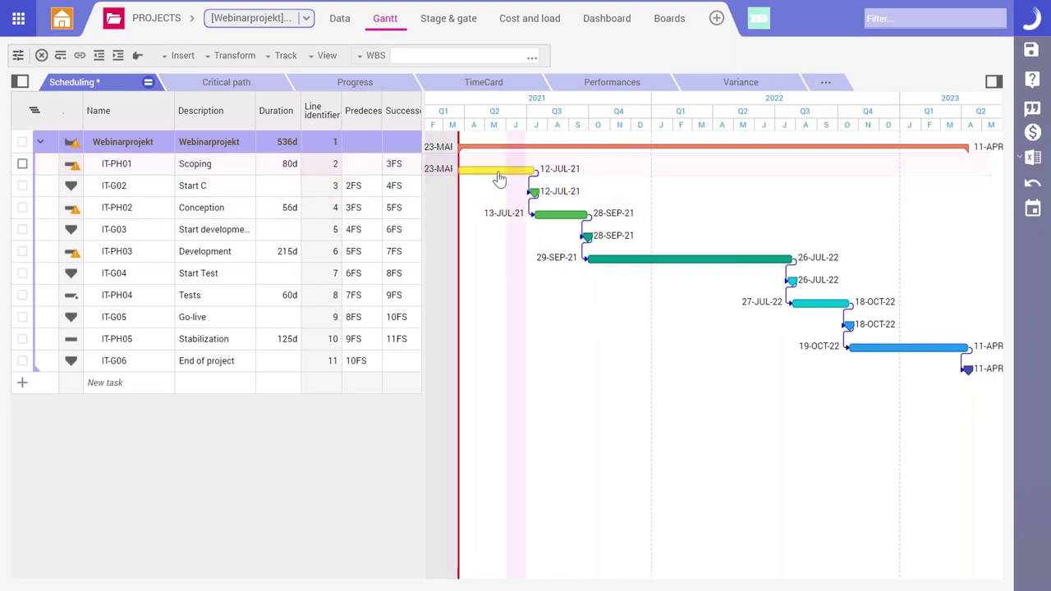
Step: Add a new task named Task 1 with a duration of 20 days at the end of the Webinarprojekt schedule
click(238, 171)
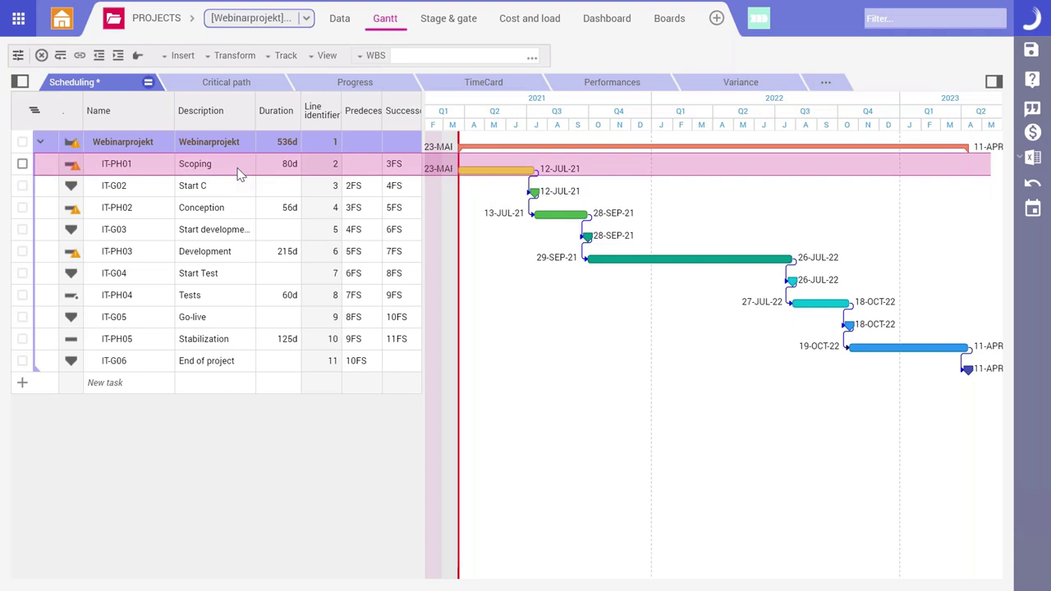
click(239, 189)
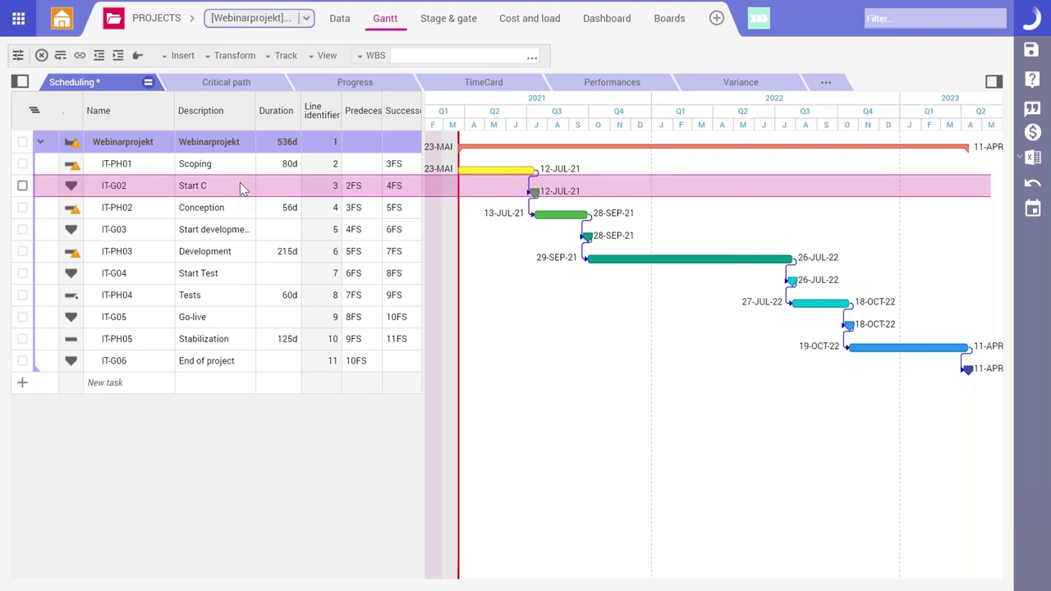
click(140, 384)
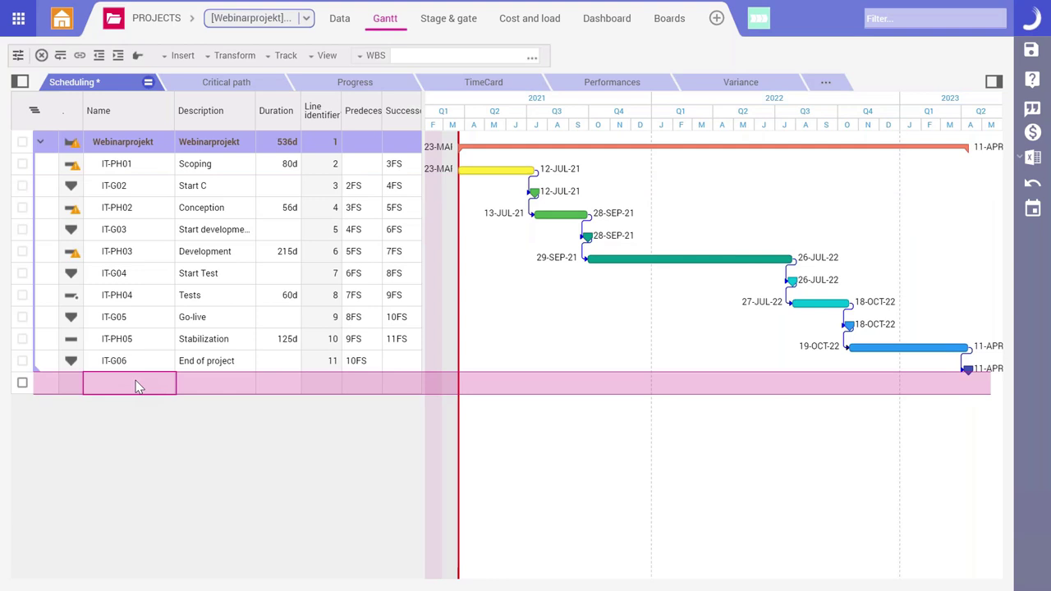
text(A)
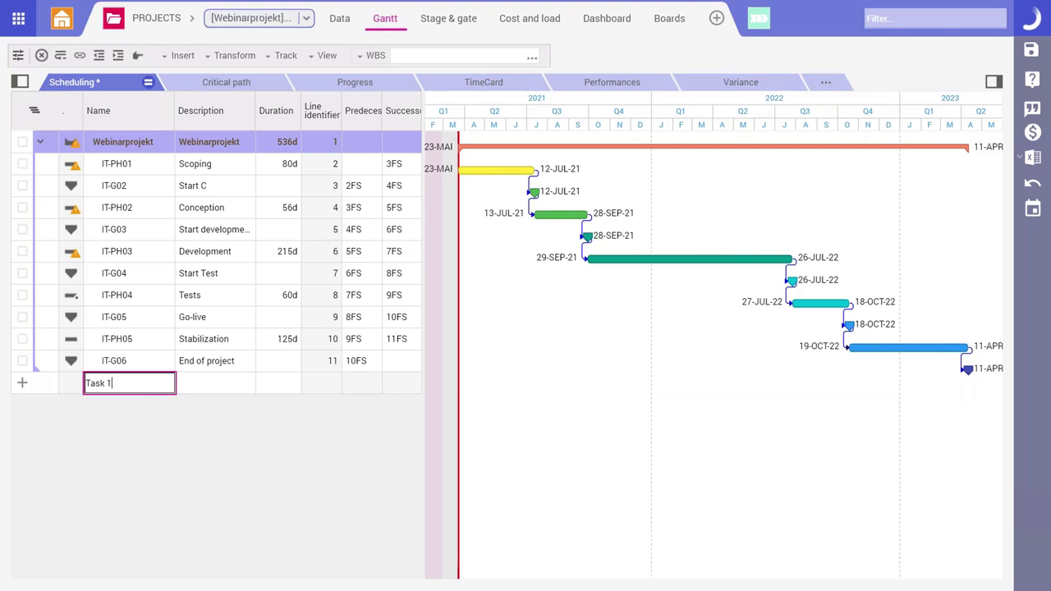
click(278, 383)
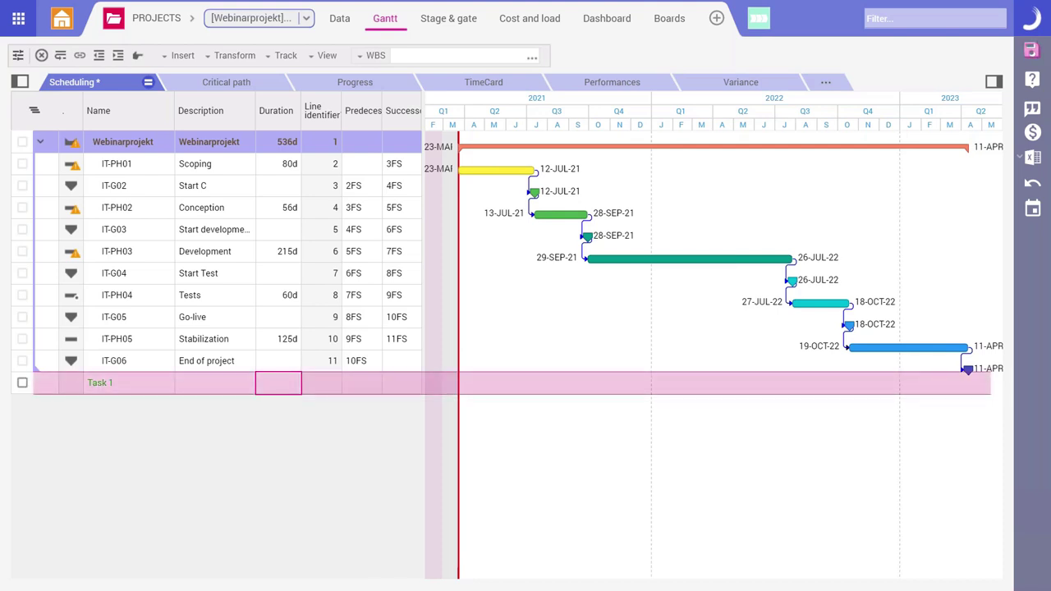
text(20)
key(Return)
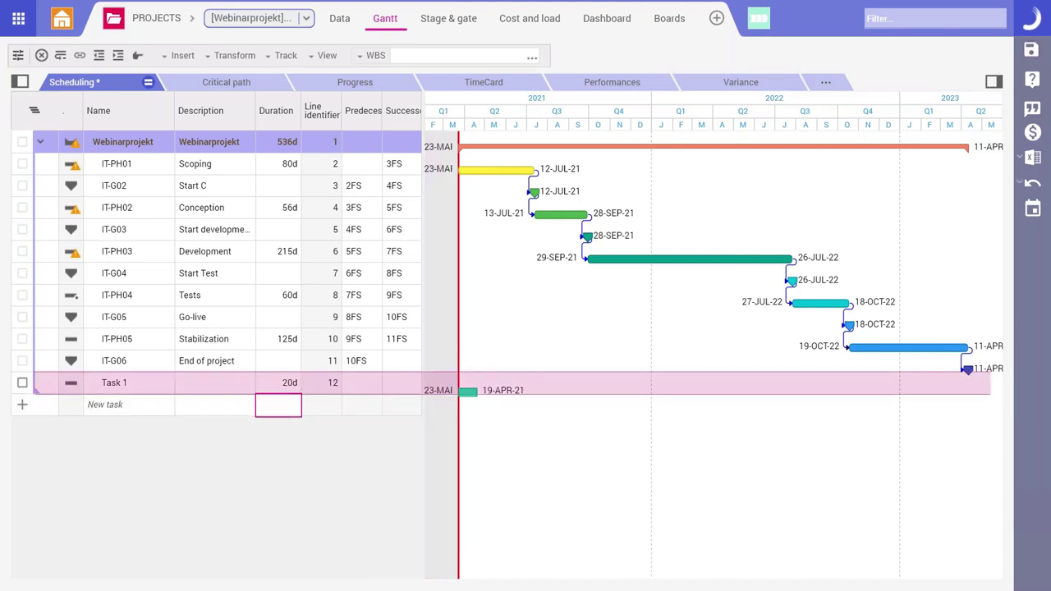
Step: Add a second new task named Task 2 with a duration of 30 days below Task 1
text(30)
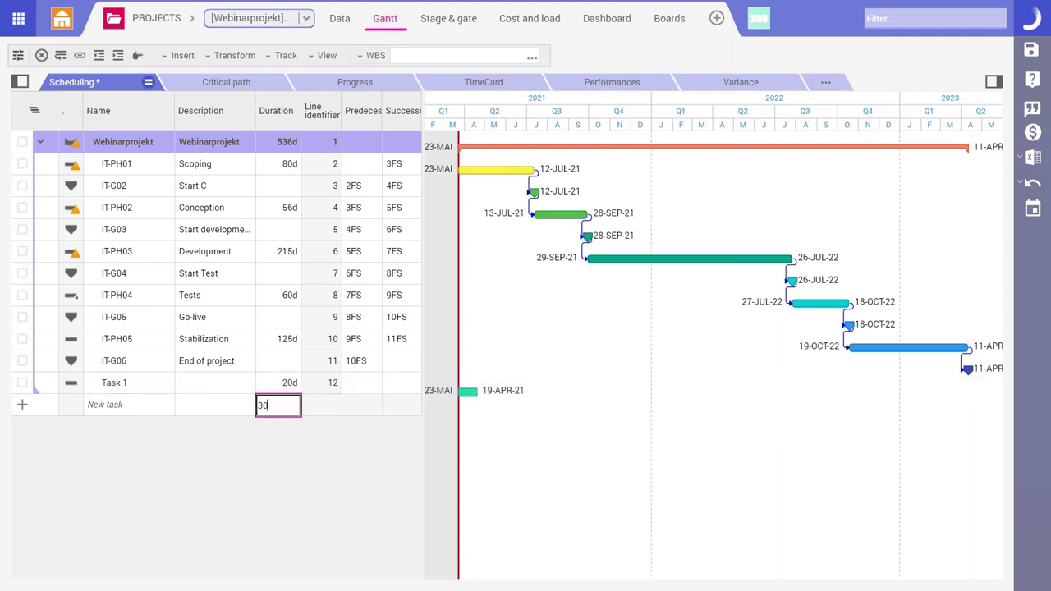
key(shift+Tab)
key(shift+Tab)
text(Task 2)
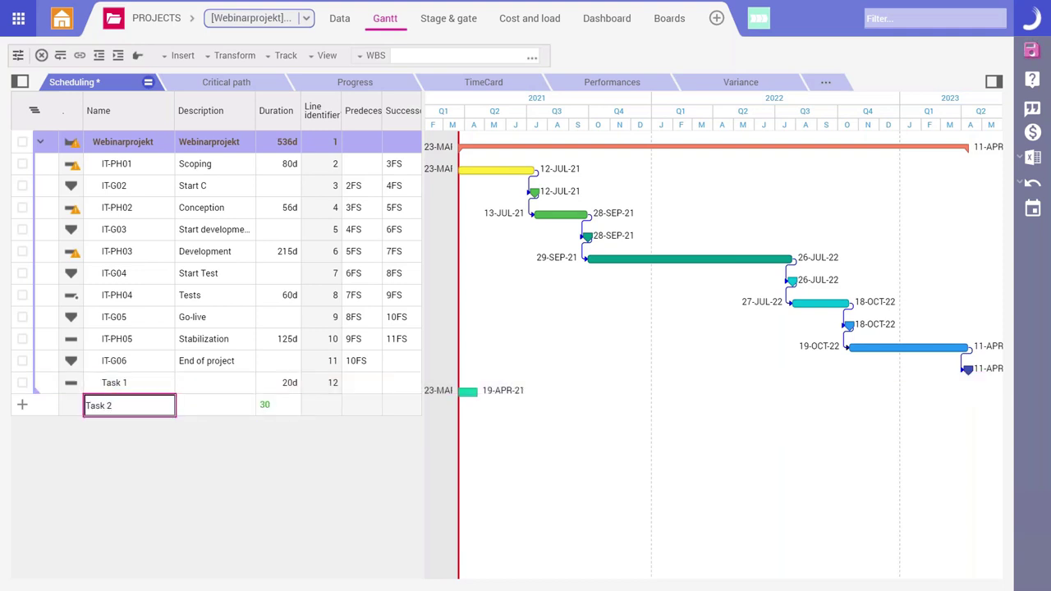
key(Return)
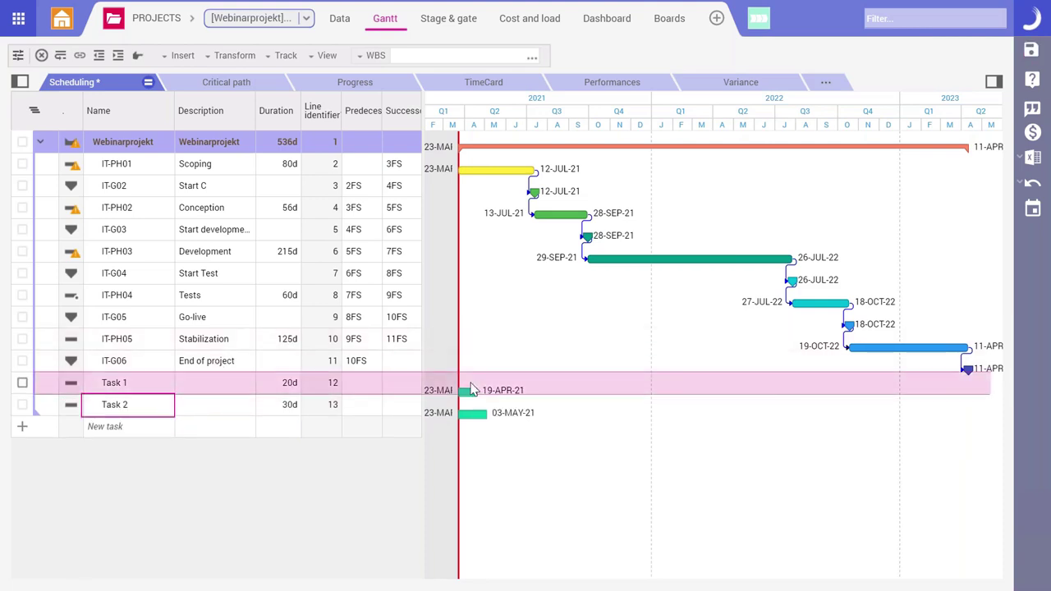
Step: Move Task 1 and Task 2 together to directly below the Conception phase, before milestone IT-G03
click(23, 382)
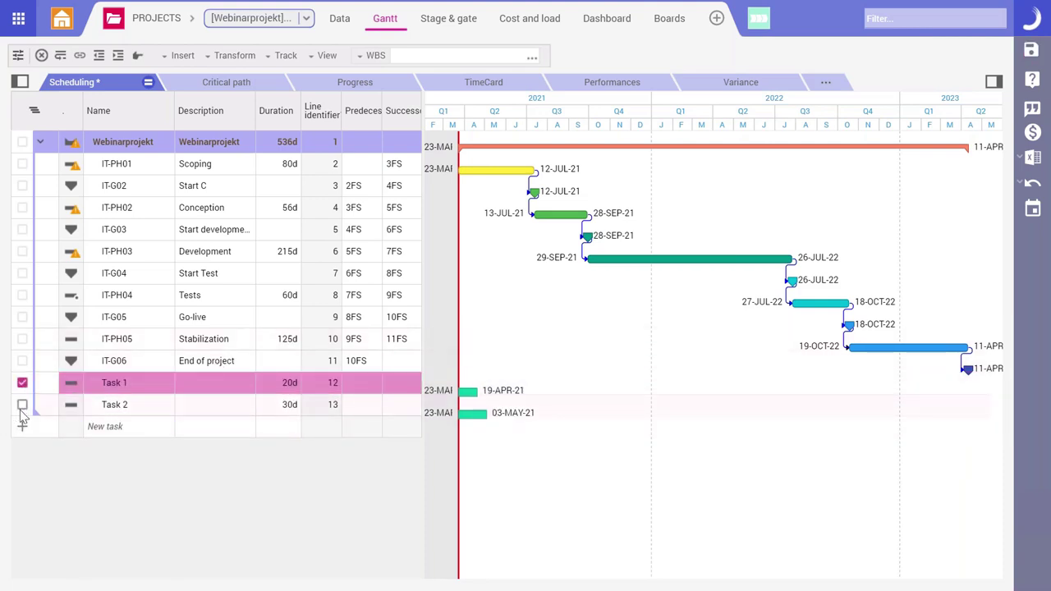
click(22, 404)
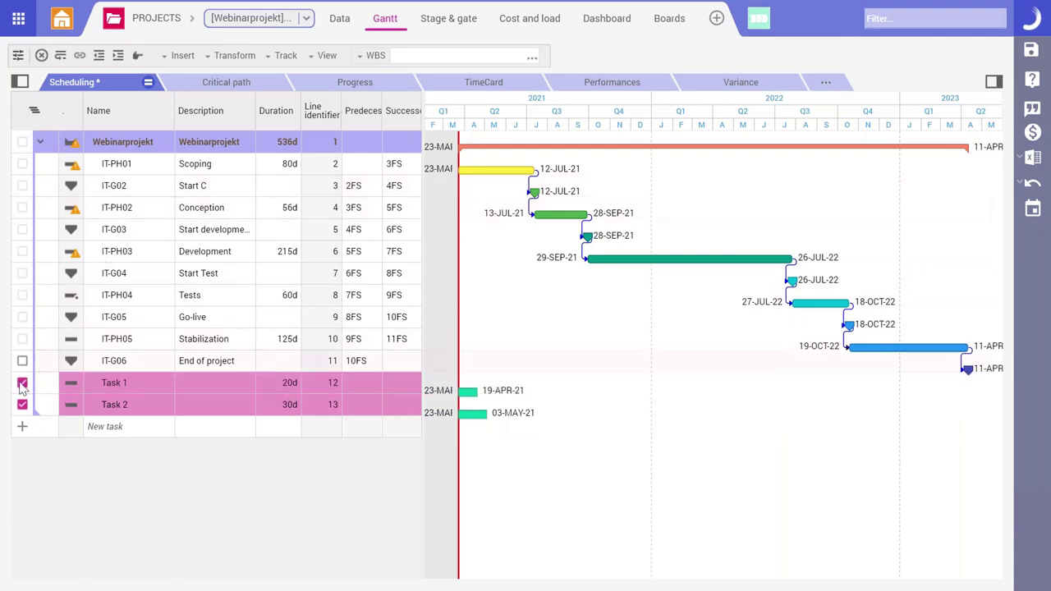
click(25, 227)
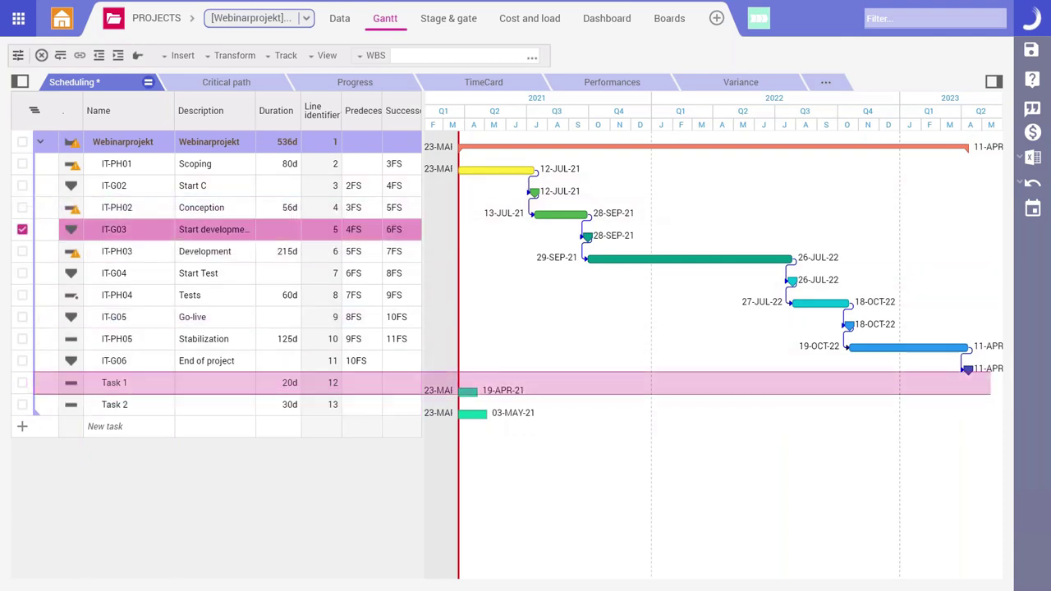
drag(24, 226, 178, 235)
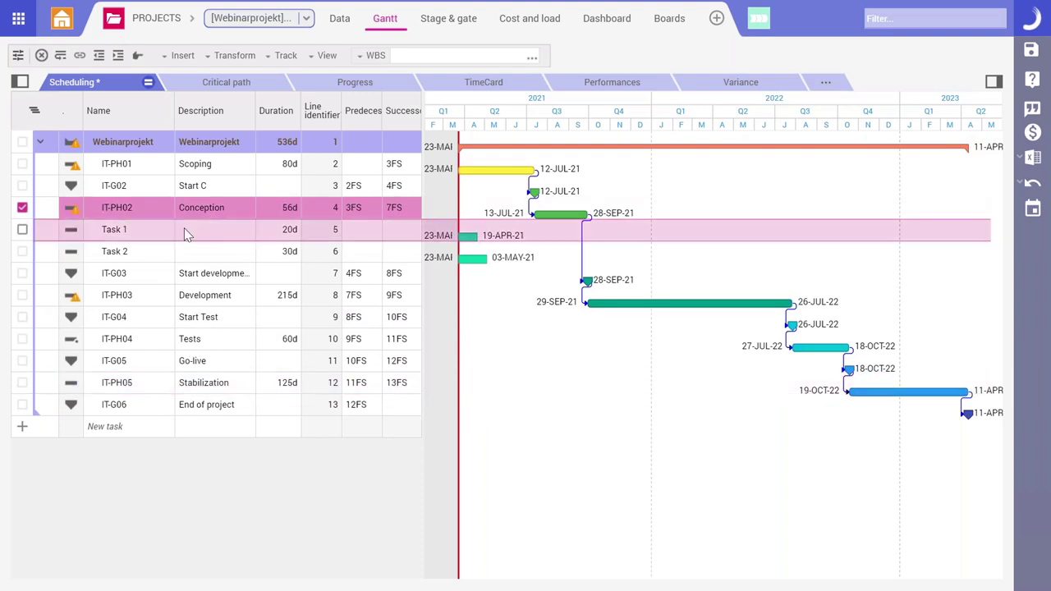
Step: Indent Task 1 and Task 2 so that they are subtasks of the Conception phase
click(23, 229)
click(22, 251)
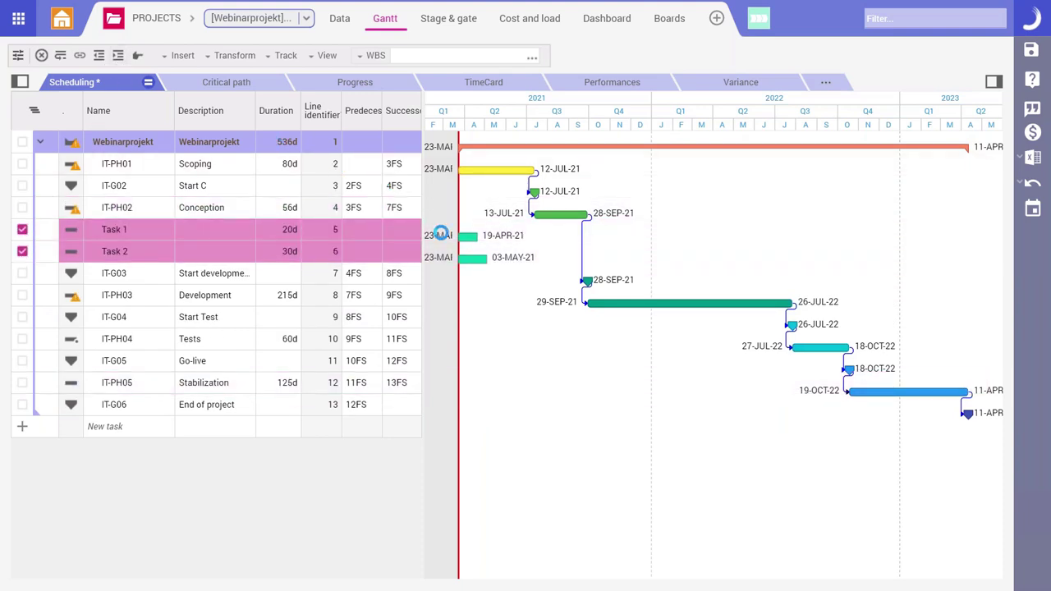
click(547, 238)
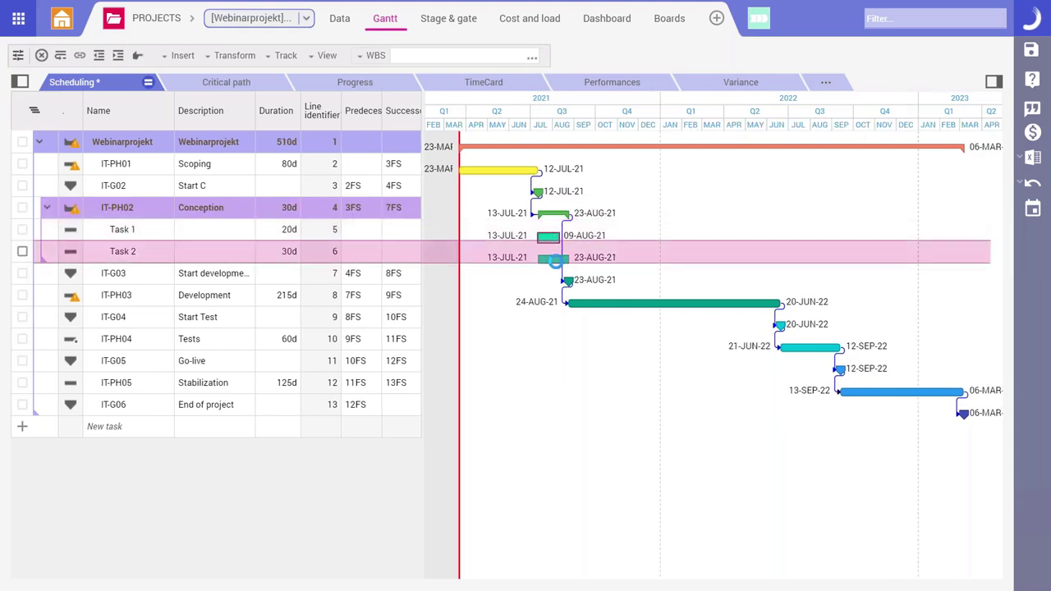
Step: Link Task 2 as finish-to-start successor of Task 1 and extend Task 2's bar to a duration of 69 days
ctrl+click(554, 261)
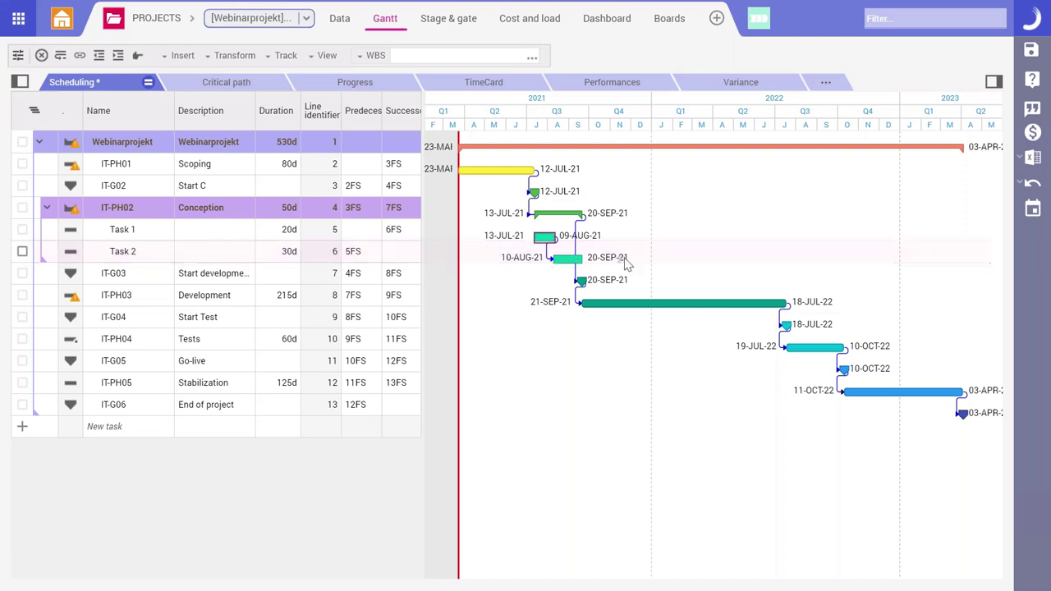
drag(586, 257, 624, 267)
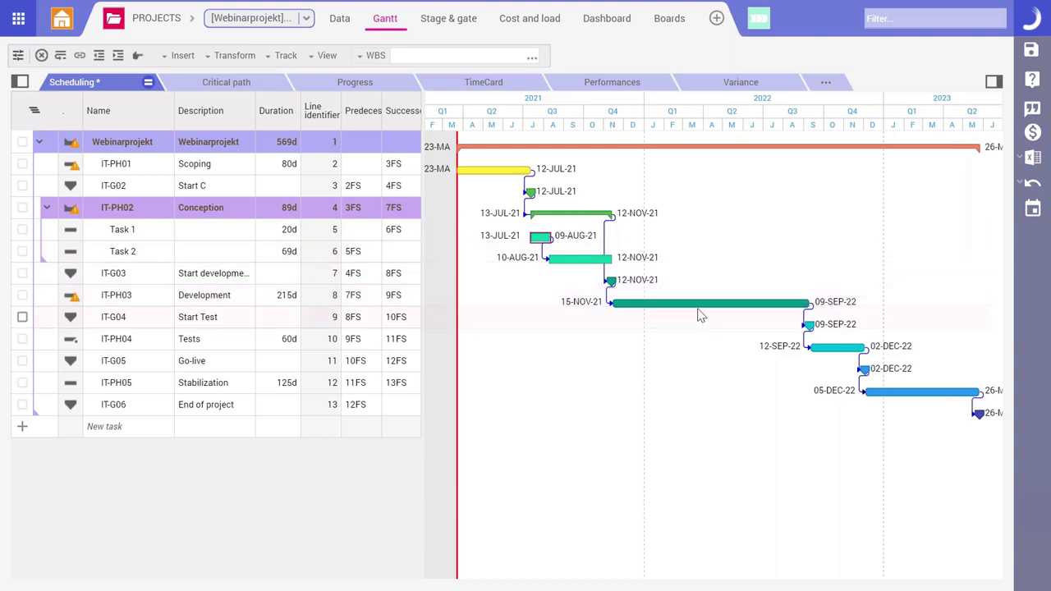
Step: Start an activity library insertion for the Development phase IT-PH03 and choose the library "4 Sprints library & IP"
click(197, 302)
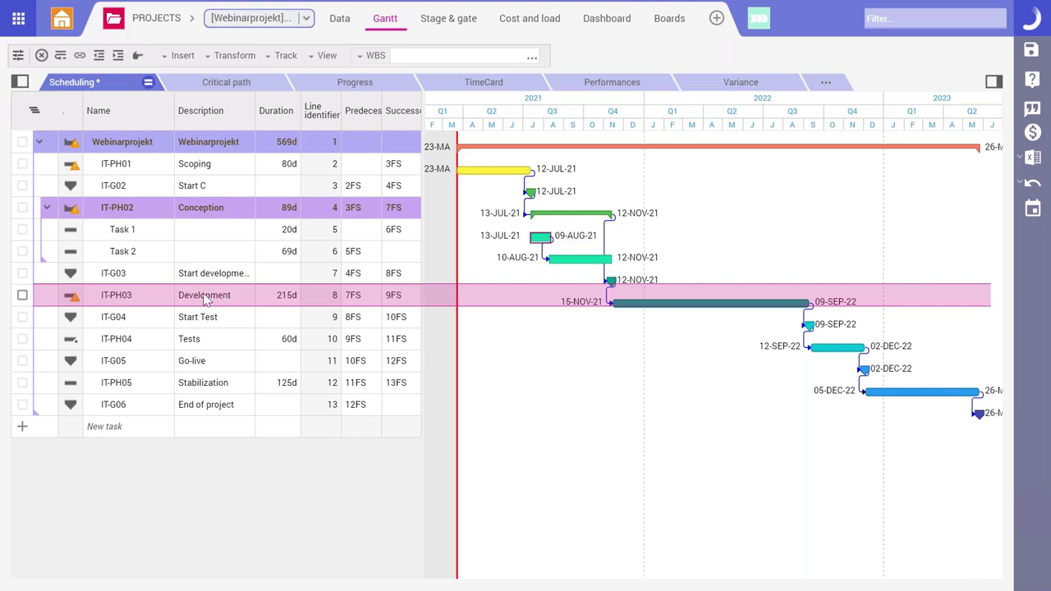
click(206, 298)
click(23, 296)
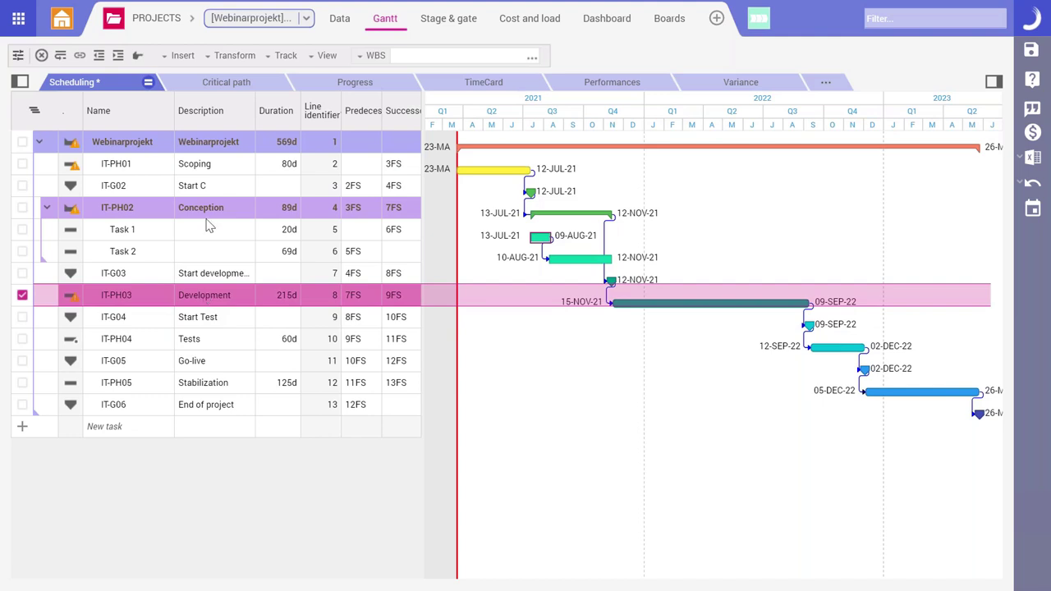
click(181, 55)
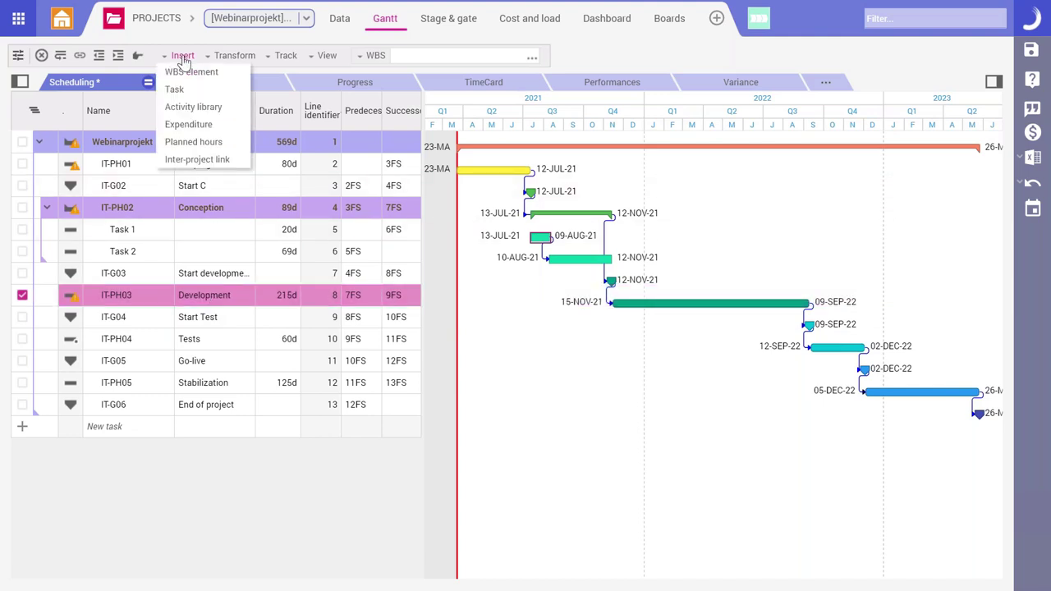
click(194, 107)
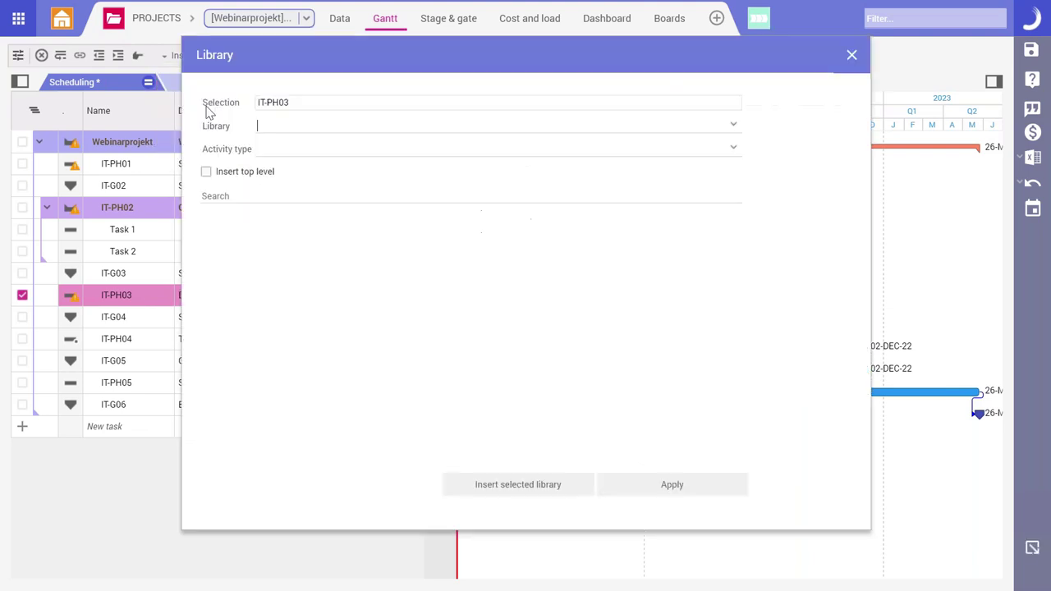
click(735, 129)
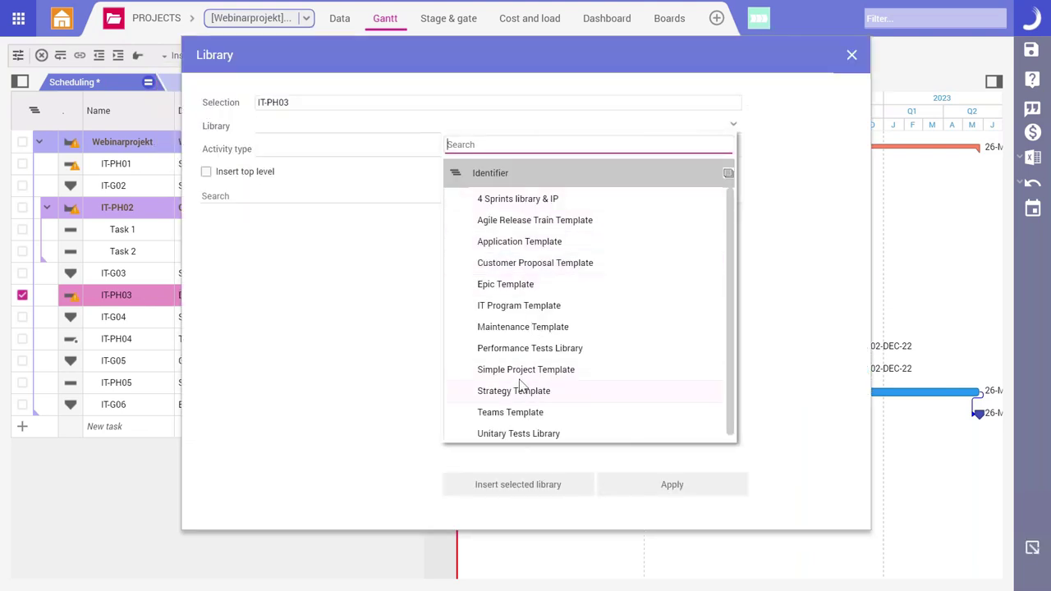
click(515, 205)
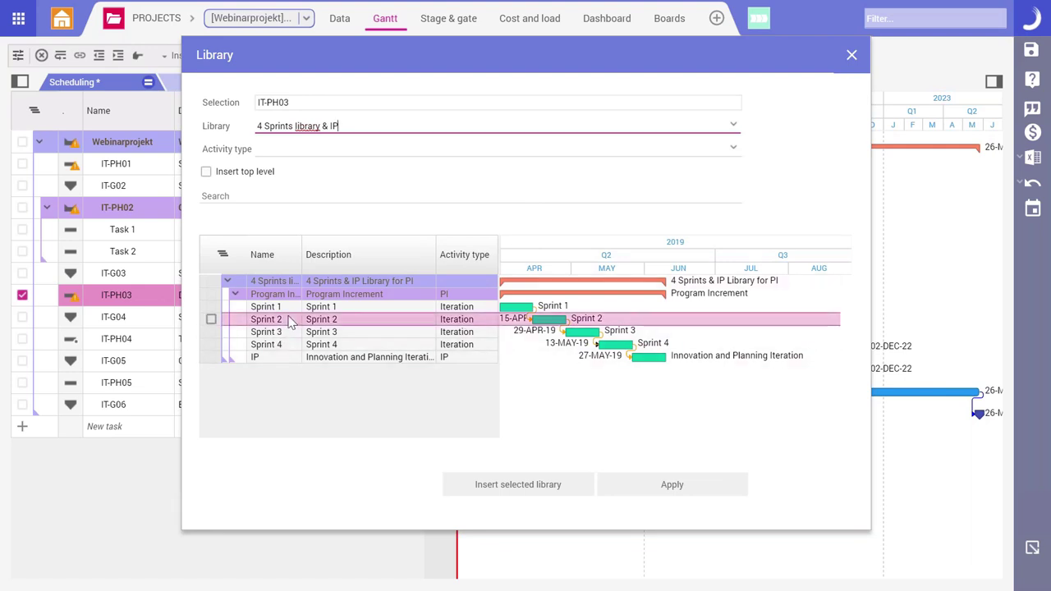
Step: Insert Sprint 1 to Sprint 4 and the IP iteration from the library under the Development phase
click(211, 306)
click(211, 319)
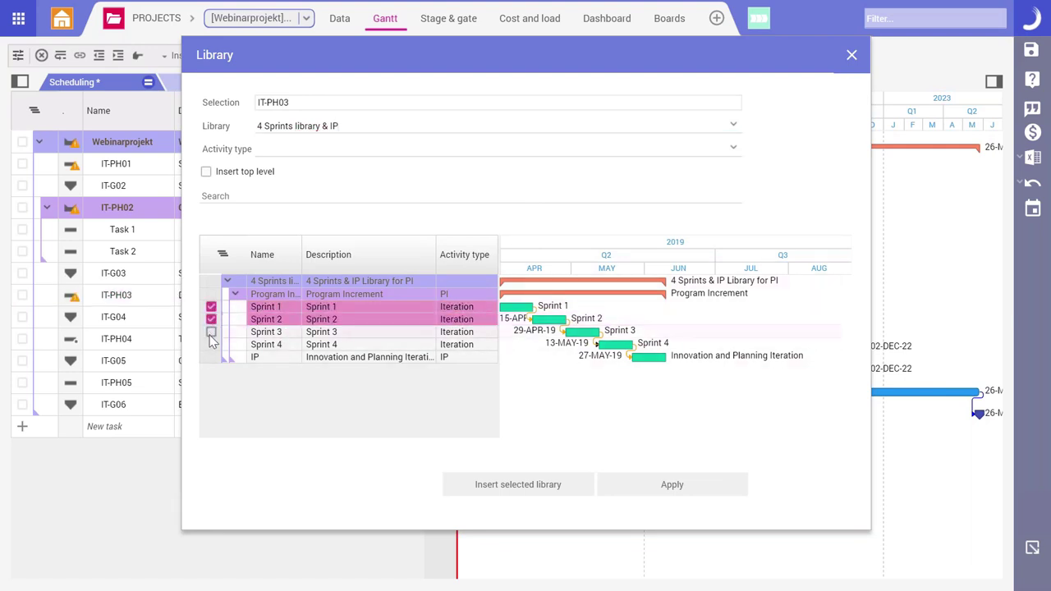
click(211, 331)
click(211, 345)
click(211, 357)
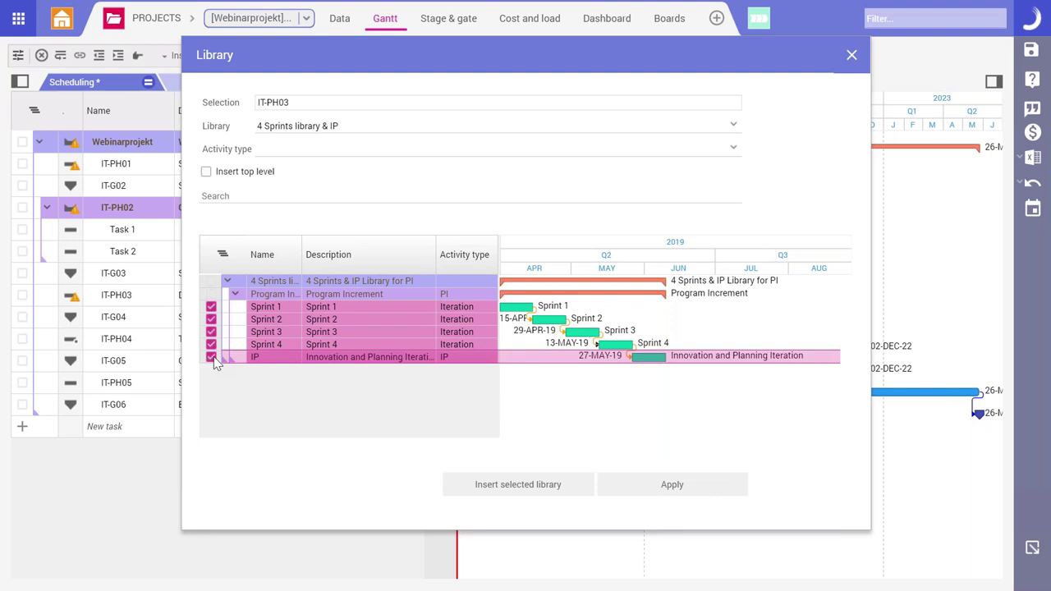
click(507, 484)
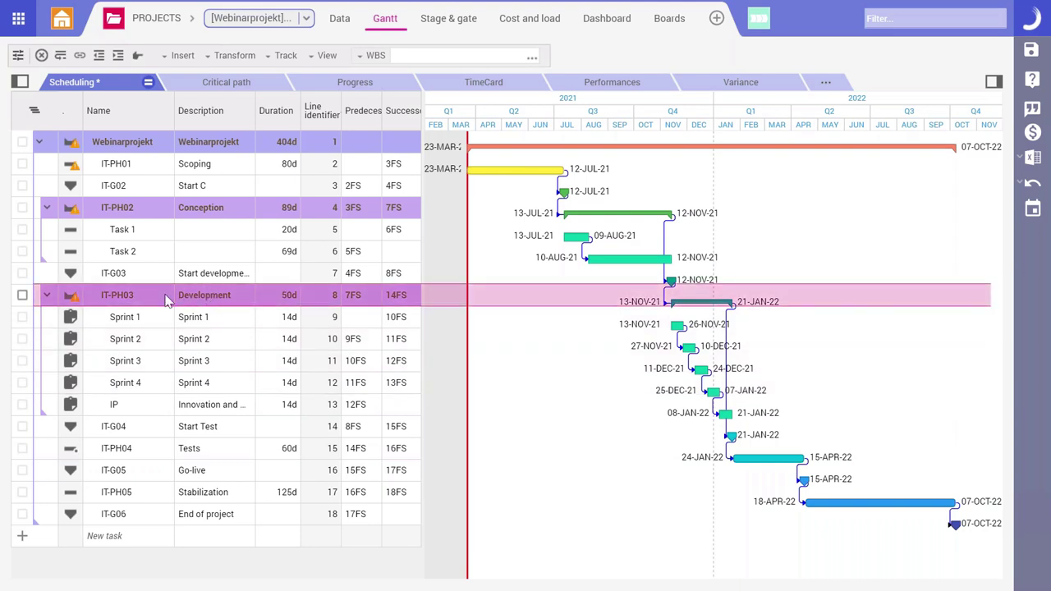
Step: Open the board of Sprint 1 from the Development phase in the schedule
click(211, 298)
click(197, 320)
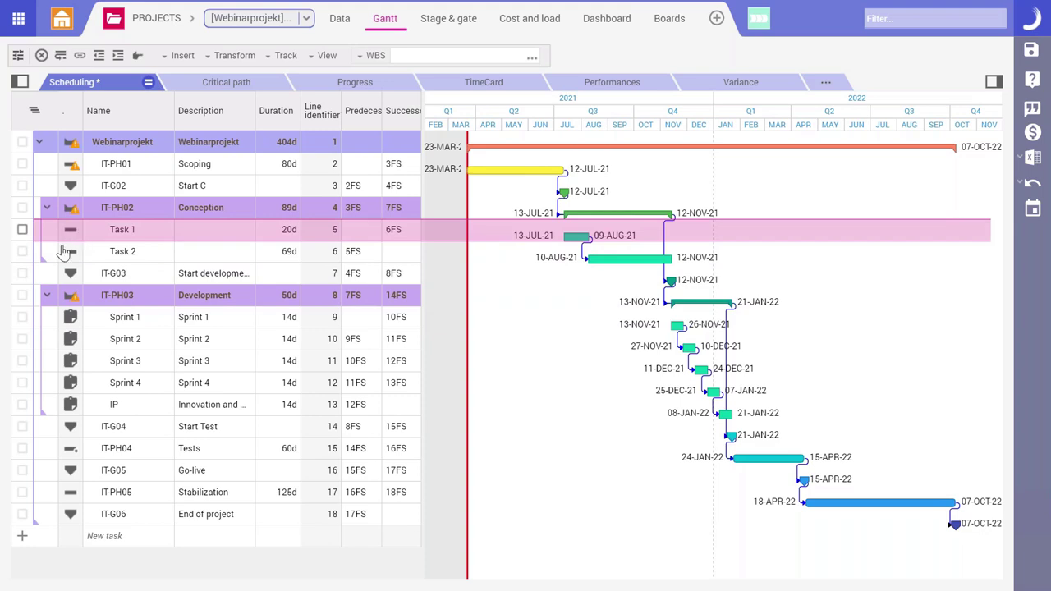
click(71, 322)
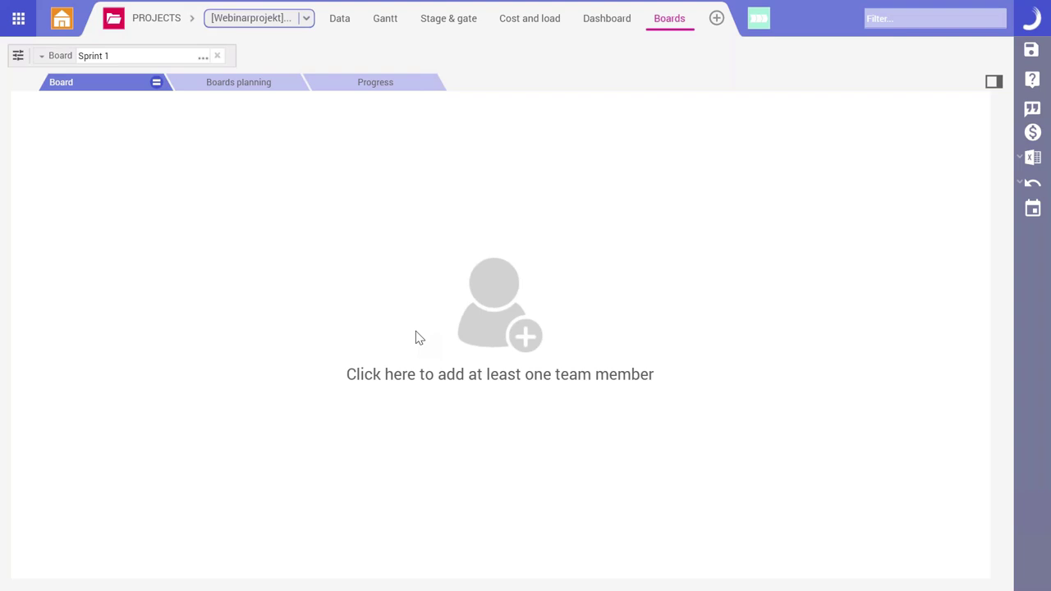
Step: Add the last two IT Developers and the first IT Business Analyst of the Development Team to the Sprint 1 board
click(484, 326)
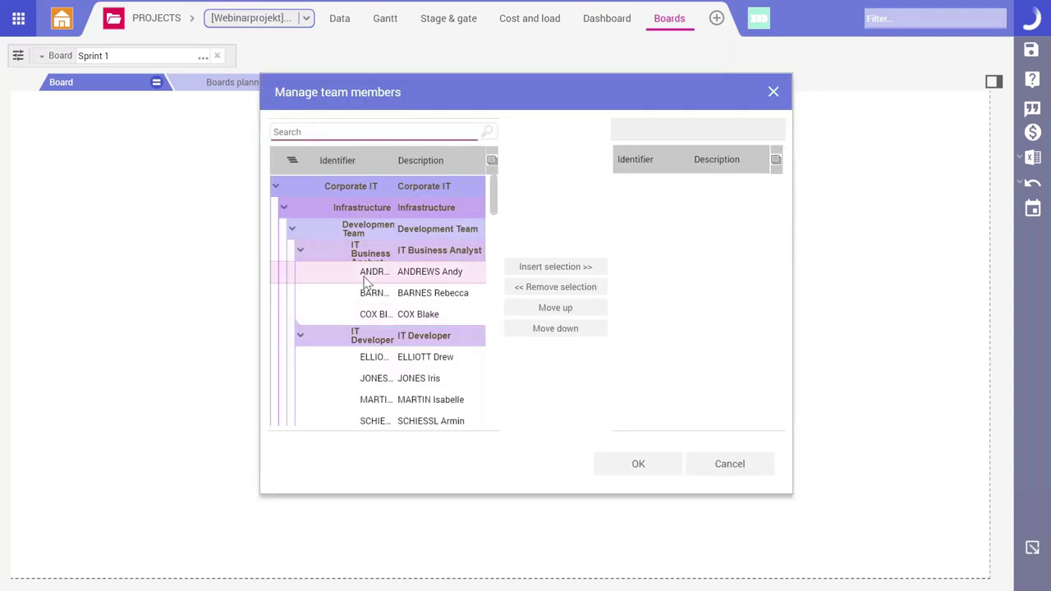
click(378, 422)
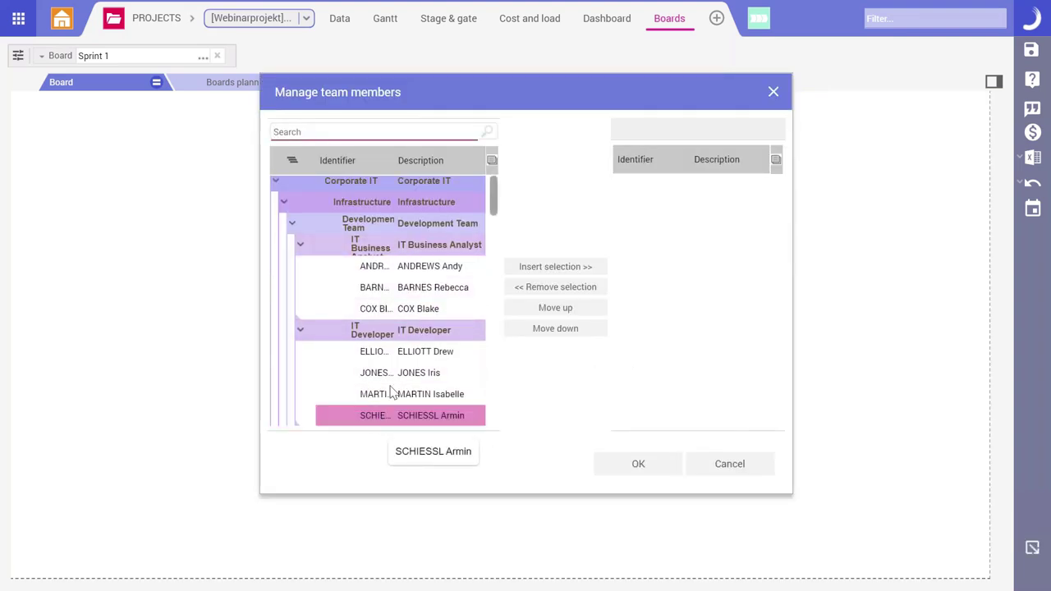
ctrl+click(372, 396)
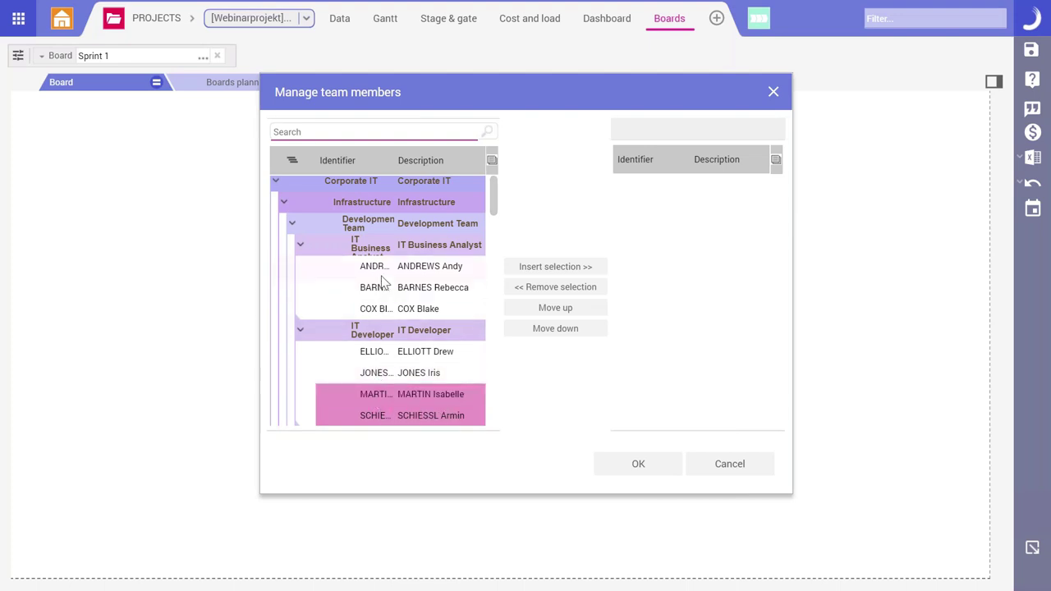
ctrl+click(375, 267)
click(565, 268)
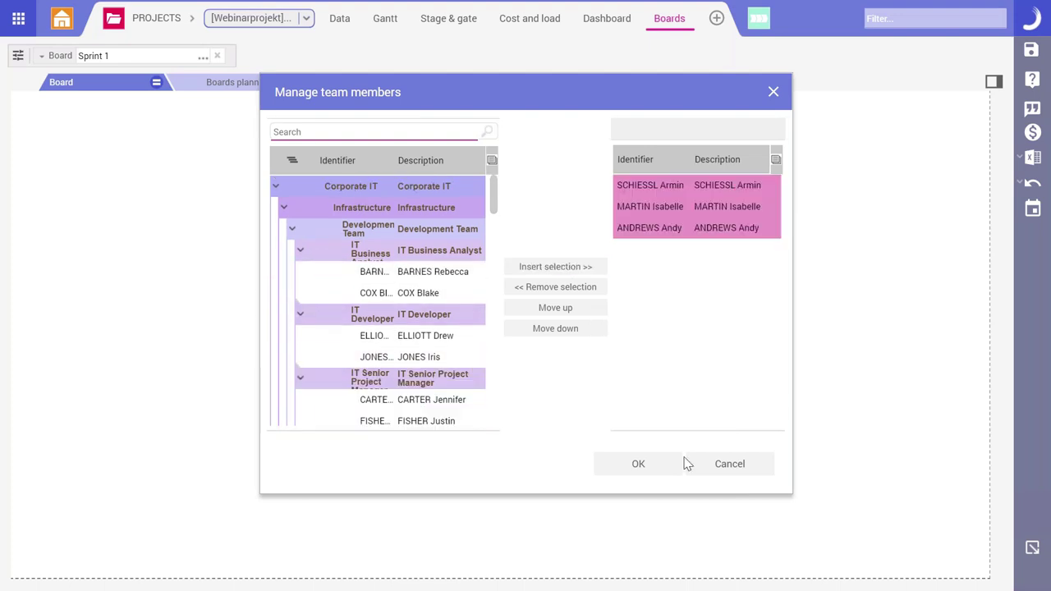
click(645, 471)
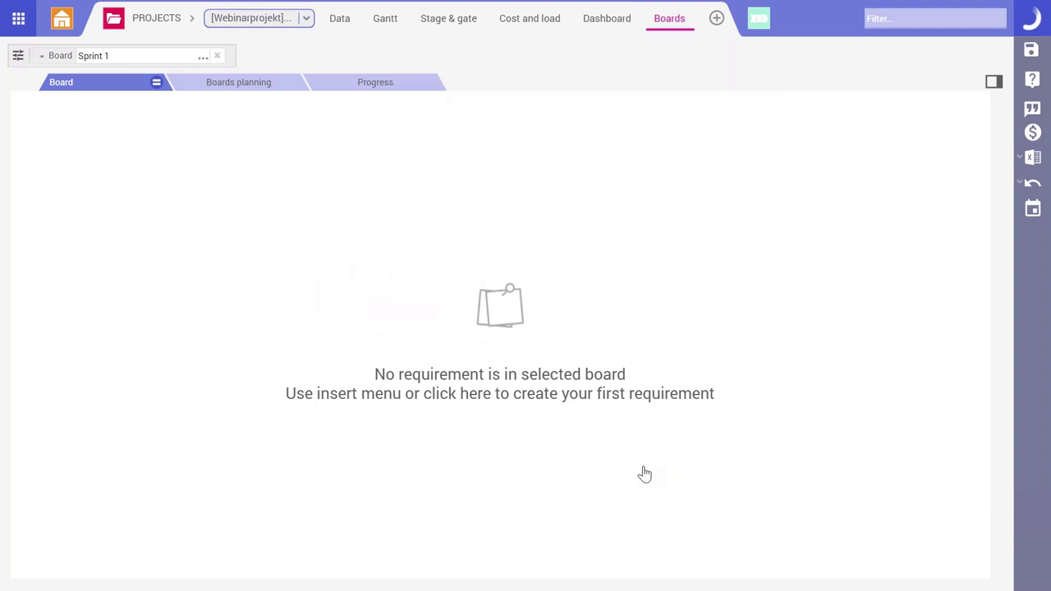
Step: Create the story requirement "Story 123" with 5 points on the Sprint 1 board and display the requirements list beside it
click(508, 324)
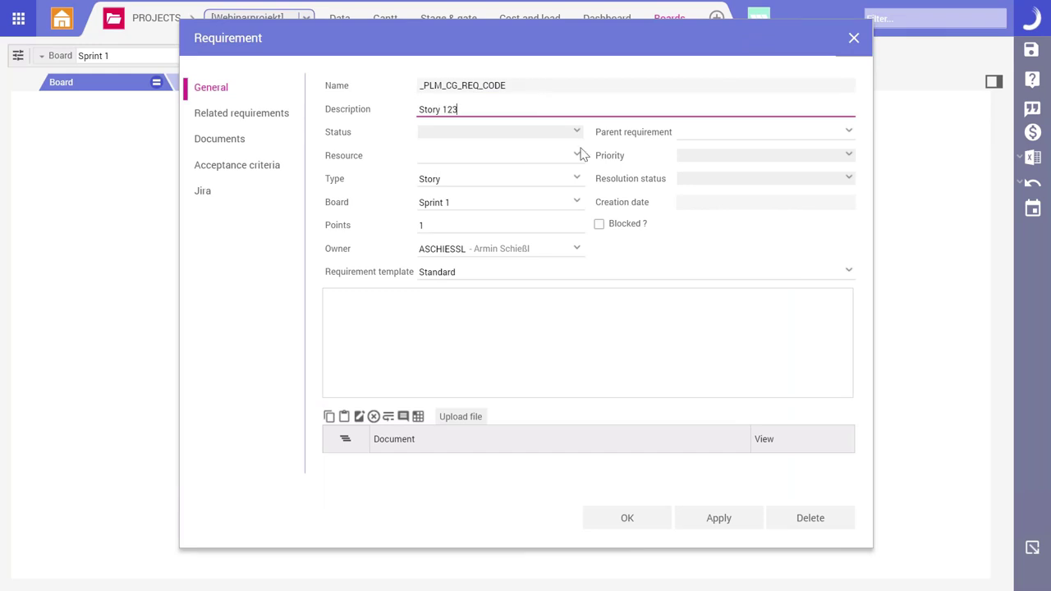
click(415, 226)
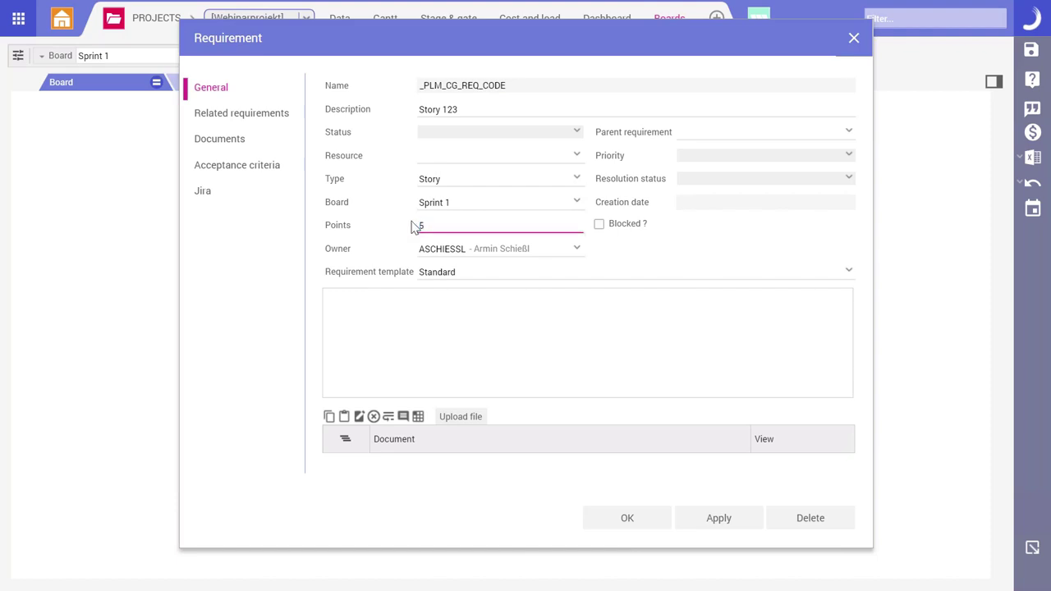
click(446, 357)
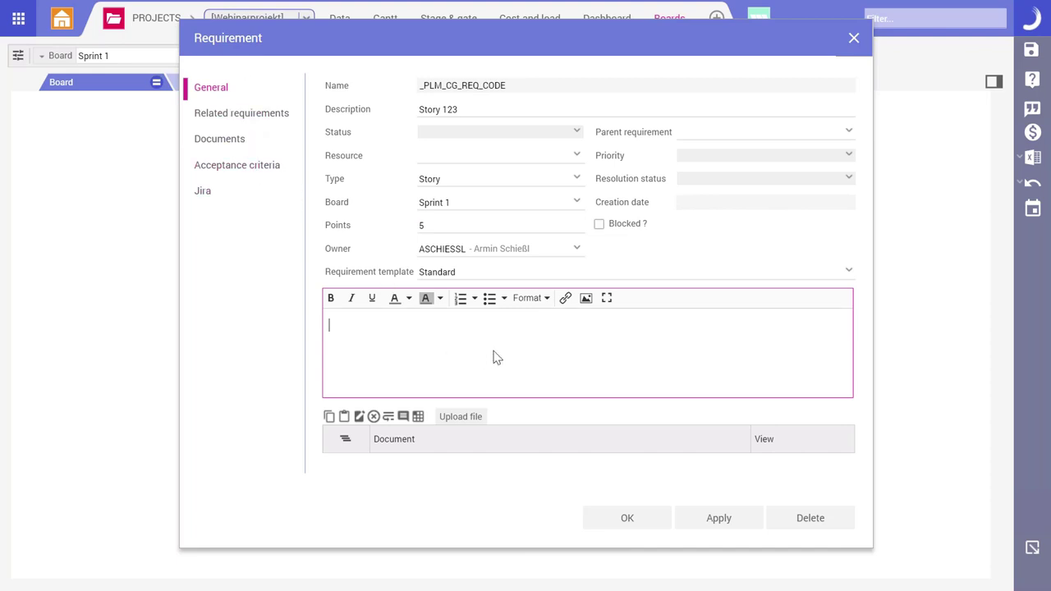
click(636, 514)
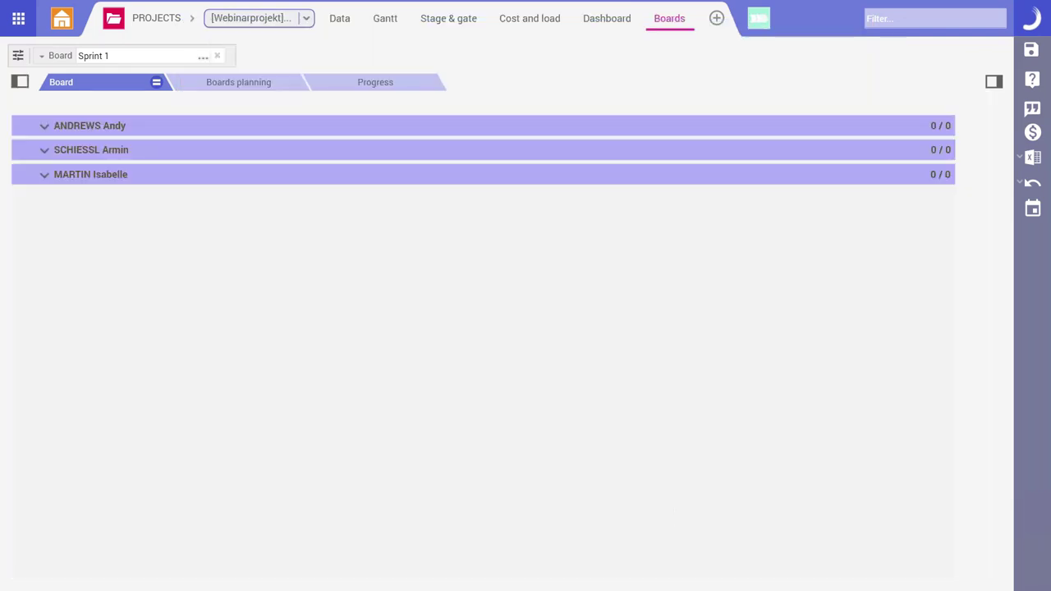
click(994, 81)
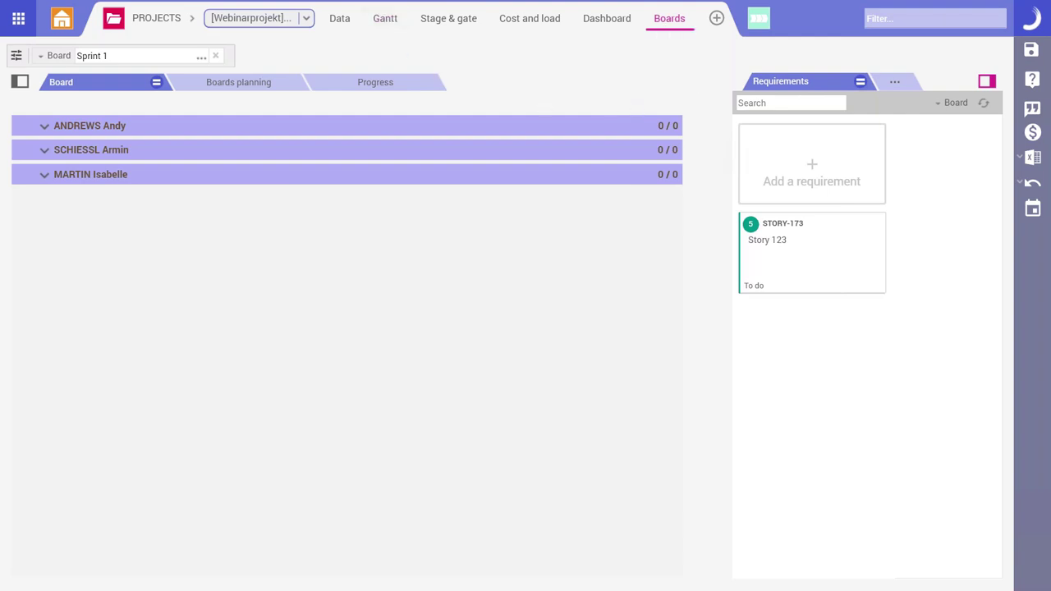
Step: Return to the project's Gantt schedule and expand Sprint 1 to show its team members with their remaining effort
click(385, 18)
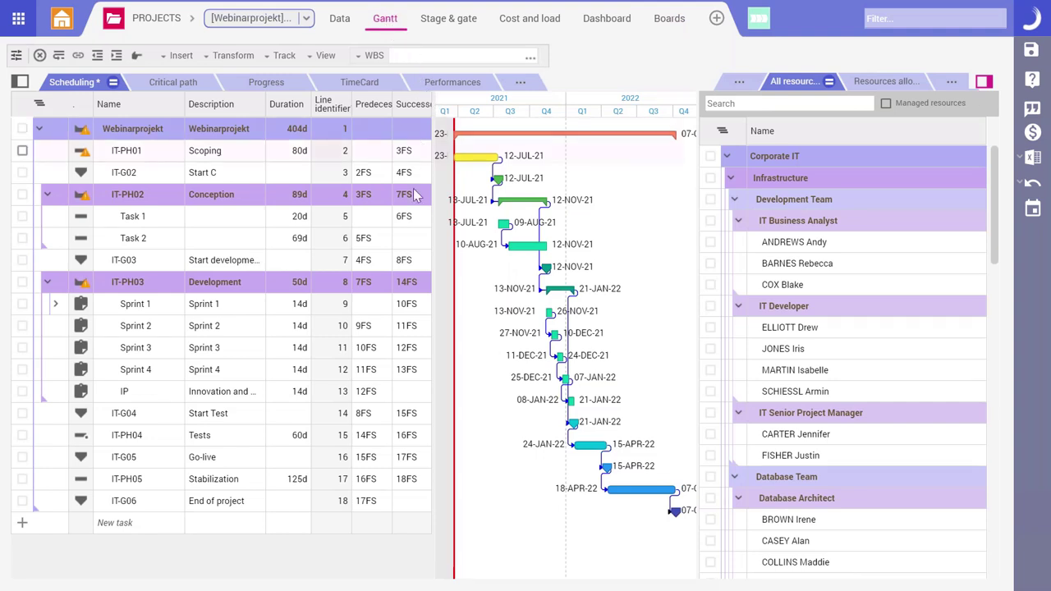
click(149, 306)
click(55, 304)
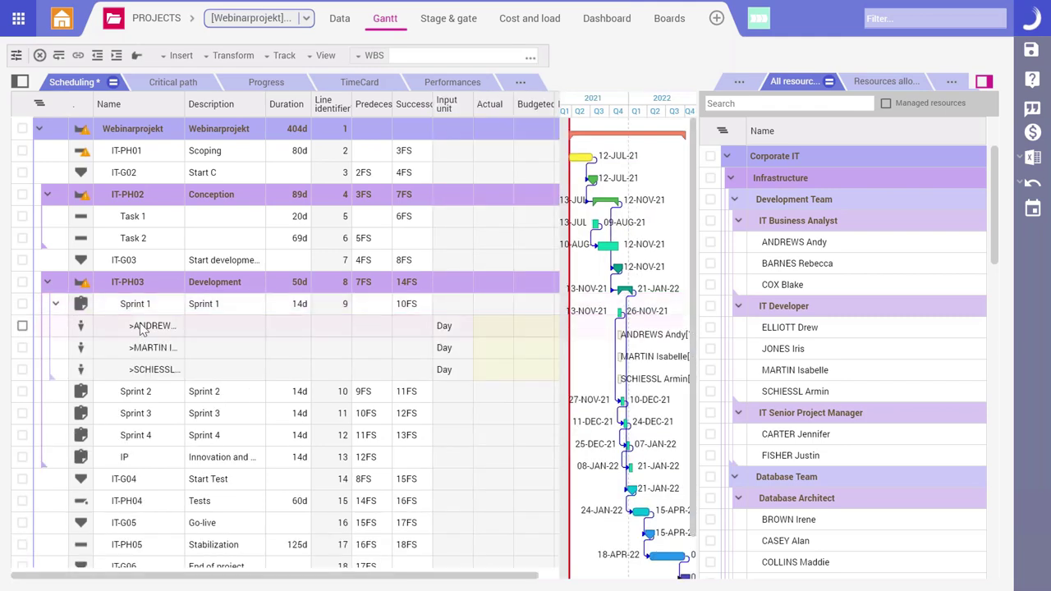
click(142, 372)
drag(332, 577, 410, 585)
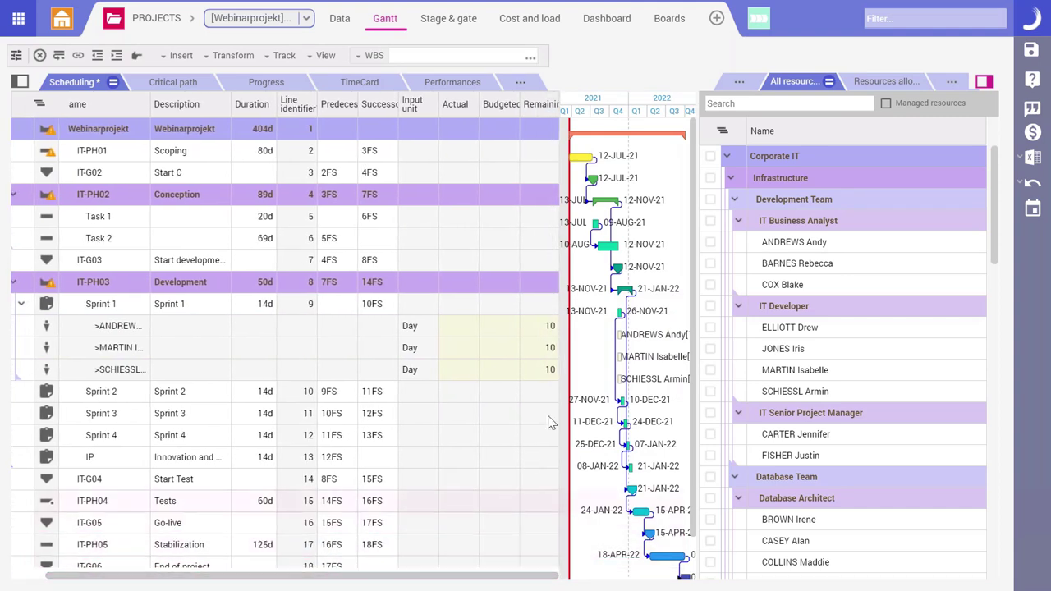
Step: Compare the remaining effort of Sprint 1's team members with the durations of the project and its sprints
click(532, 378)
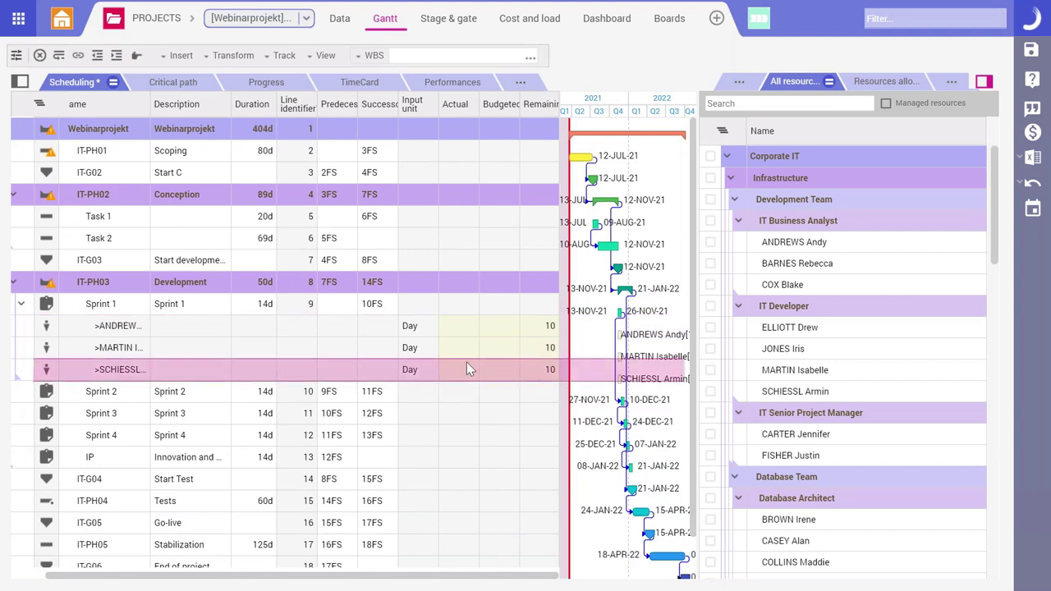
click(265, 303)
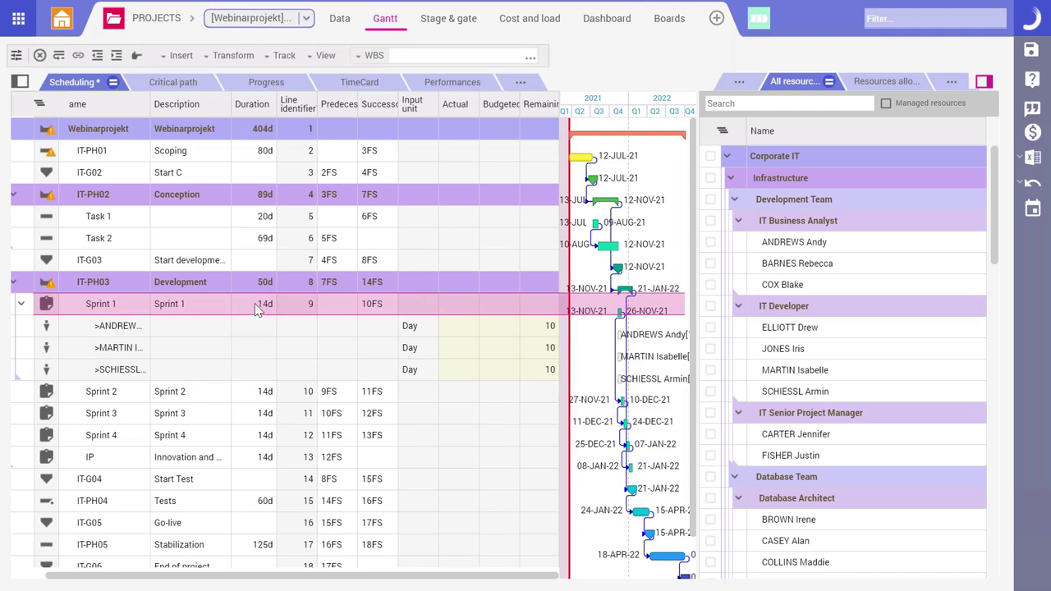
click(249, 133)
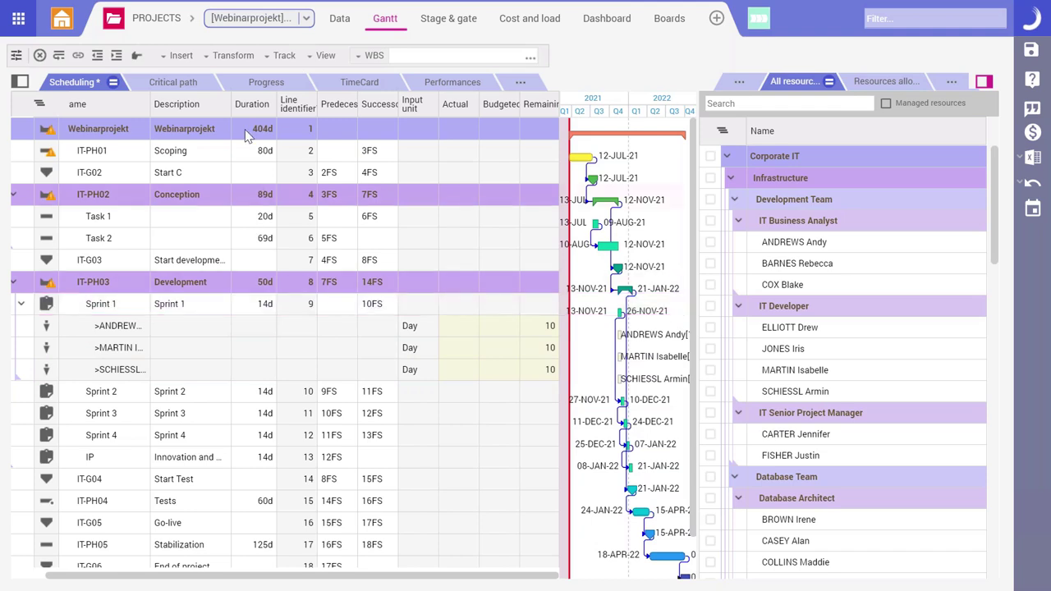
click(253, 397)
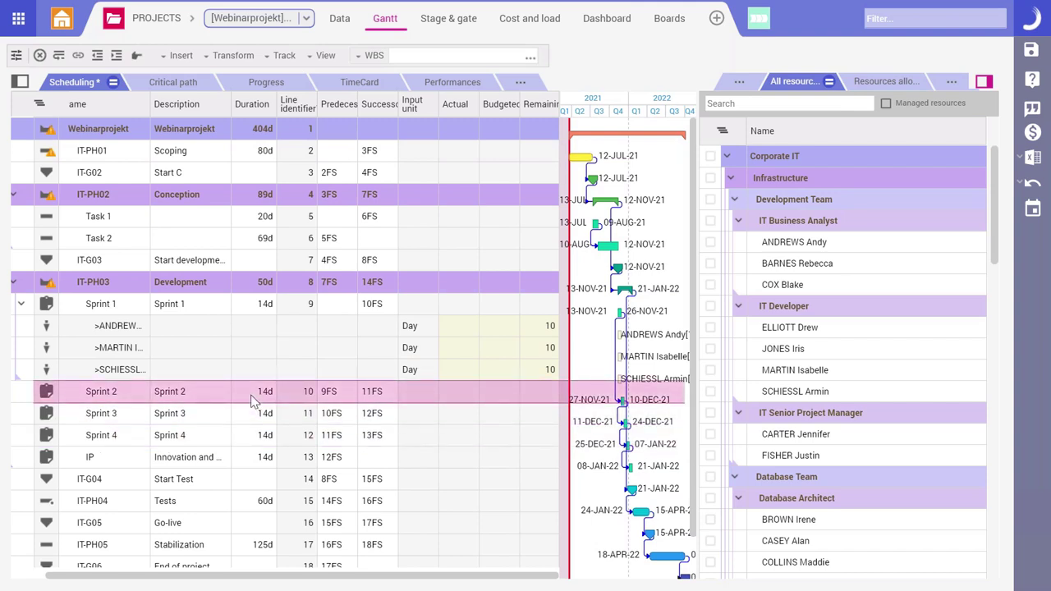
click(545, 373)
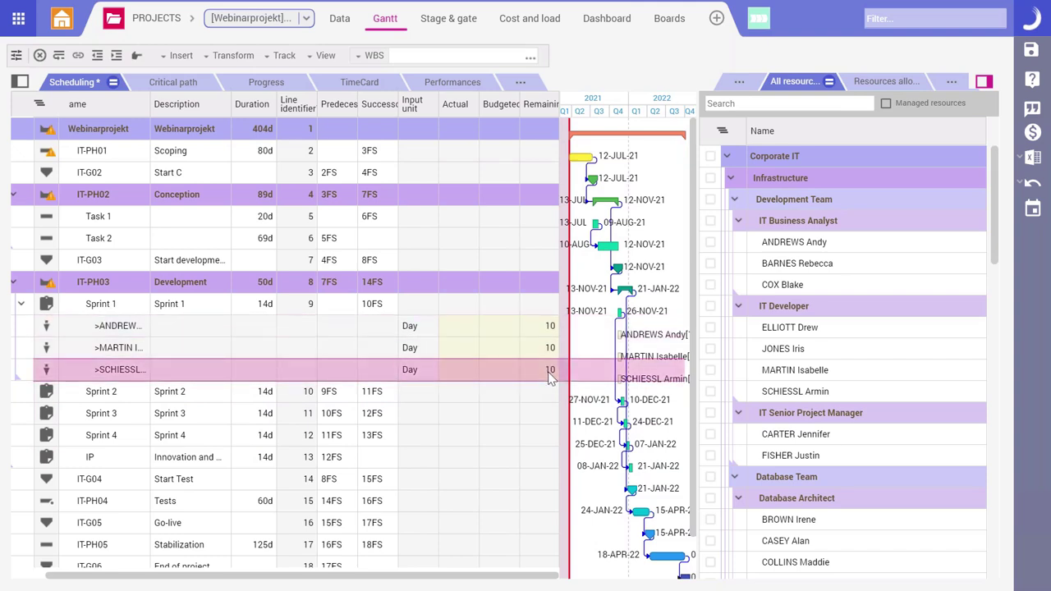
click(546, 329)
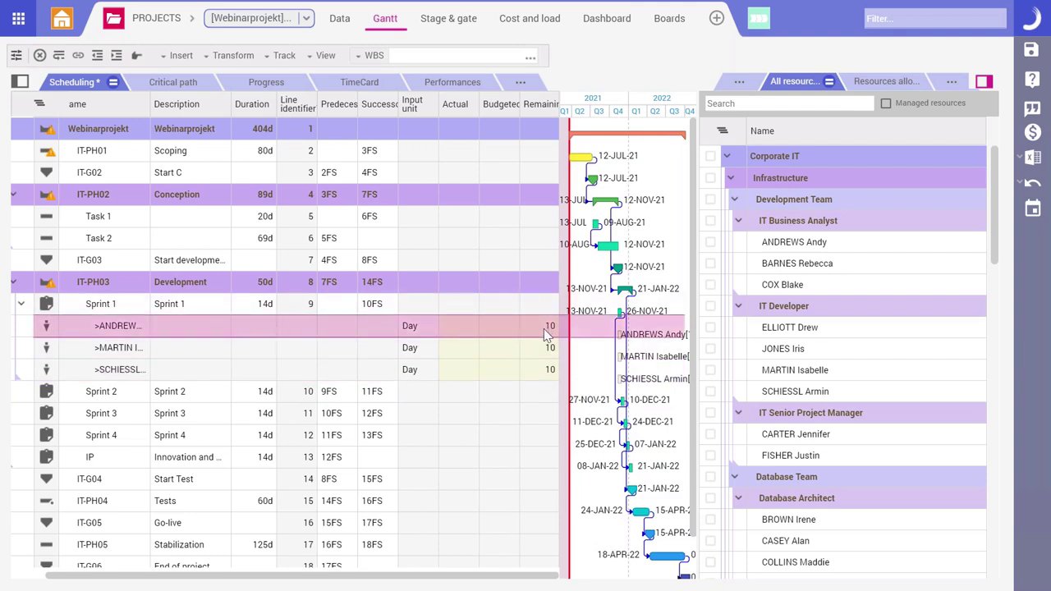
click(265, 305)
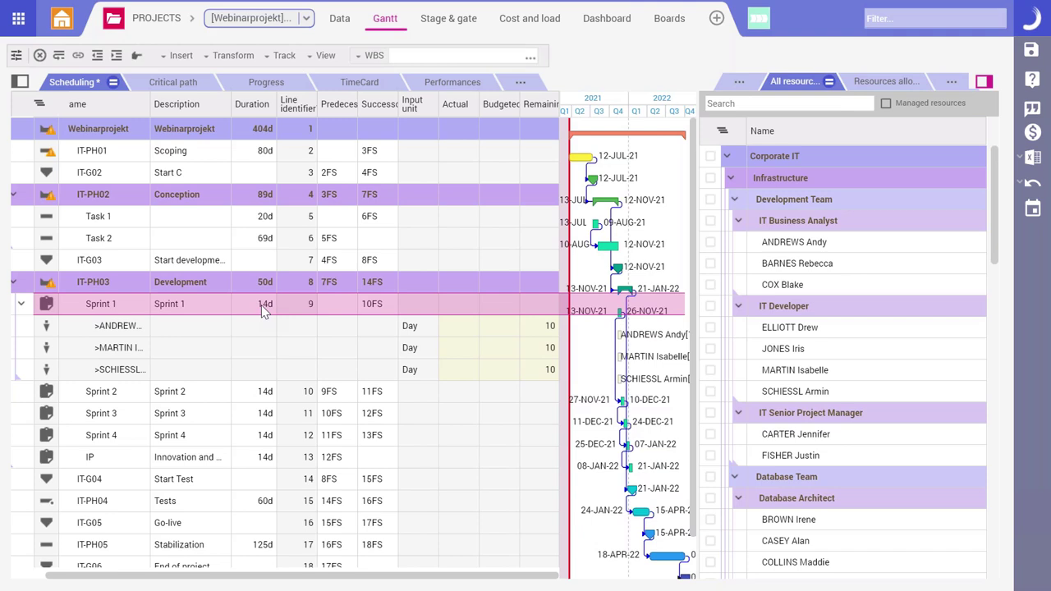
Step: Assign the Development Team's second IT Business Analyst to Sprint 1 with a working factor of 0,3 and return to the full-width Gantt schedule
click(711, 265)
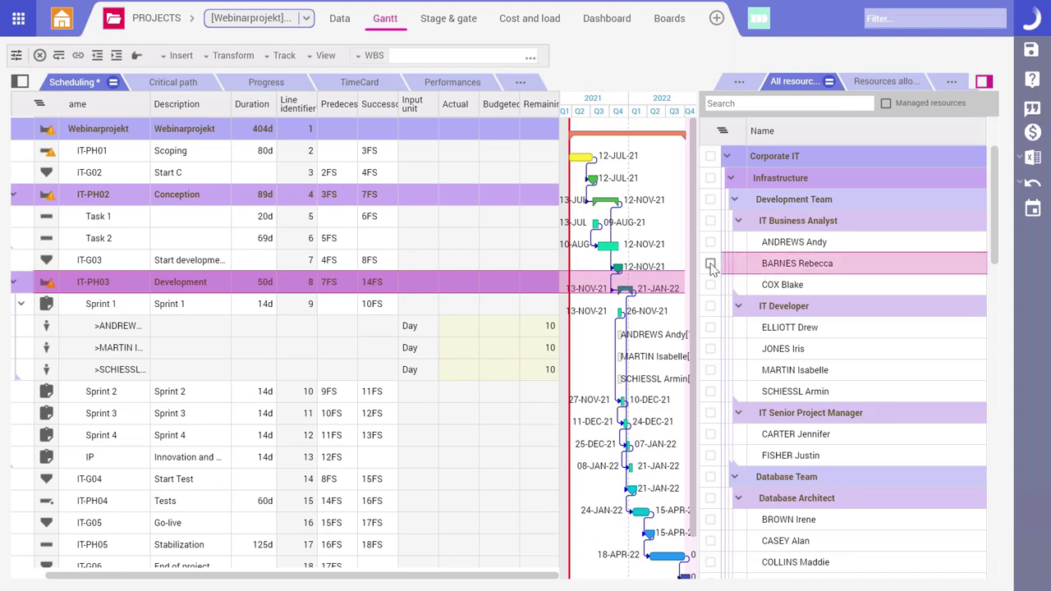
drag(711, 268, 107, 309)
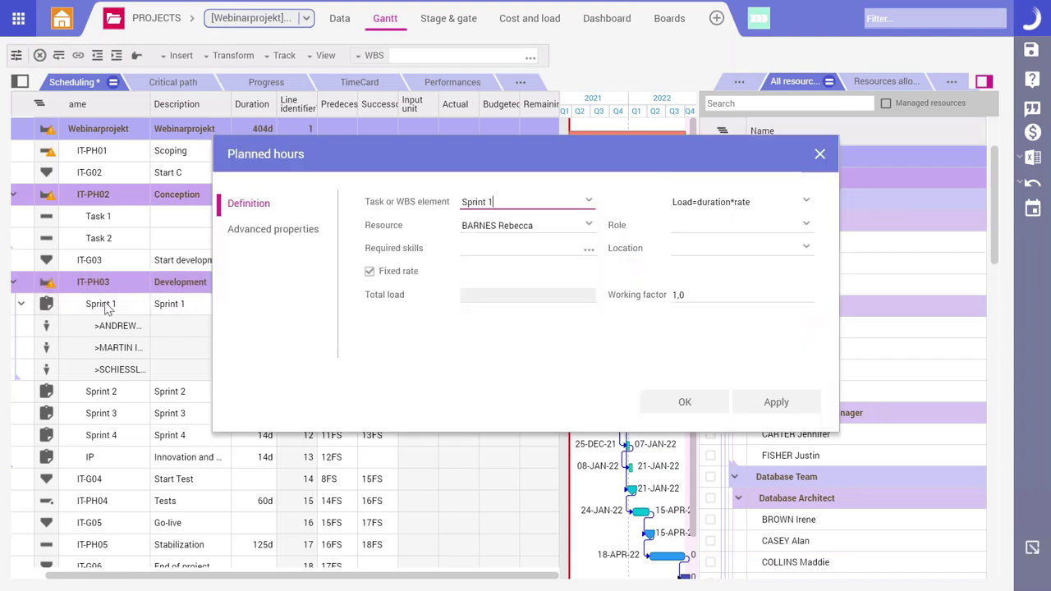
click(678, 294)
text(0)
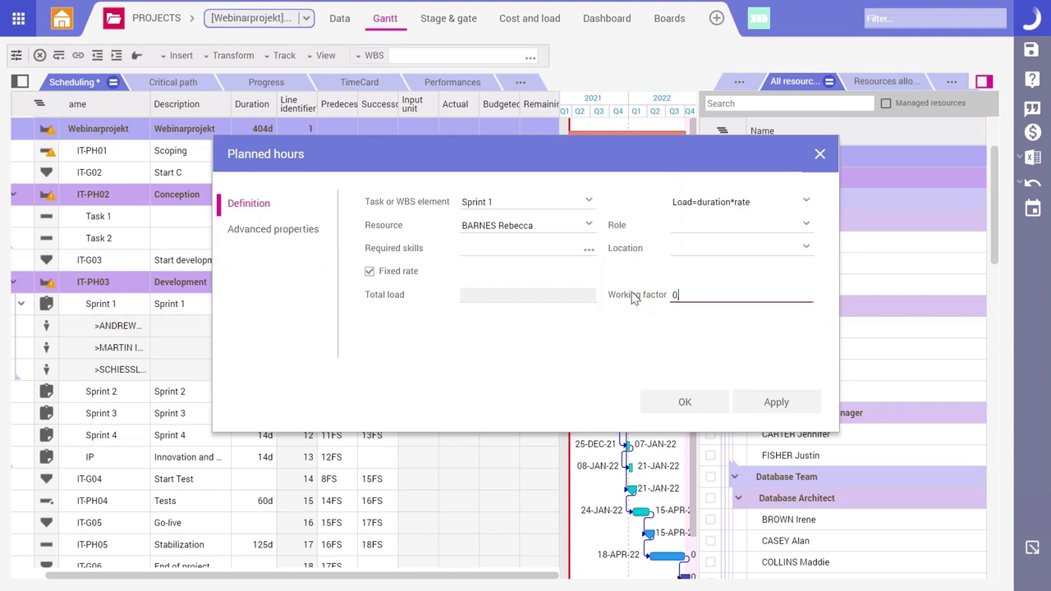
text(,3)
click(656, 400)
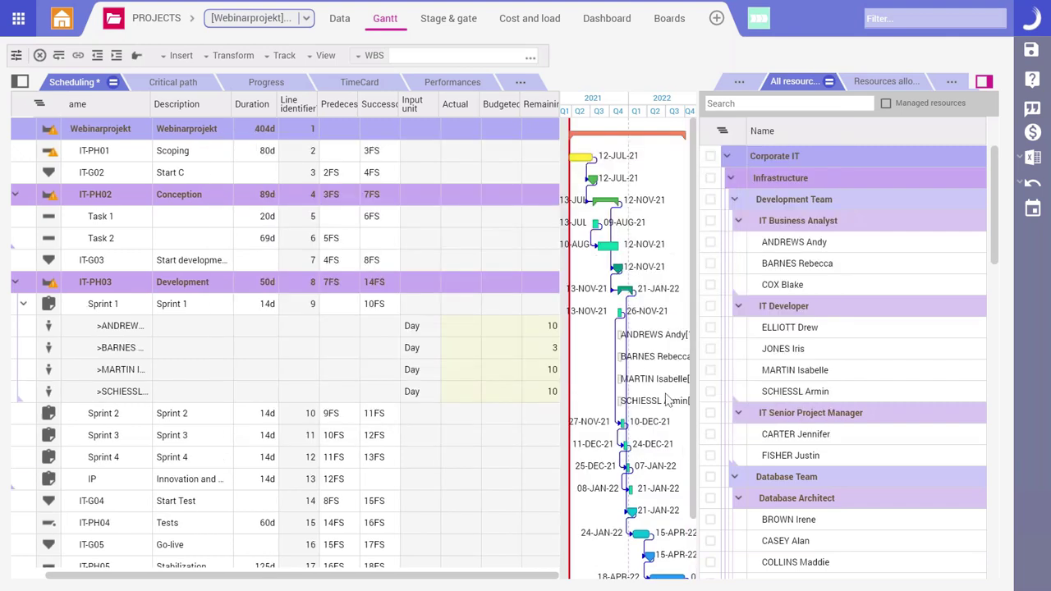
click(555, 349)
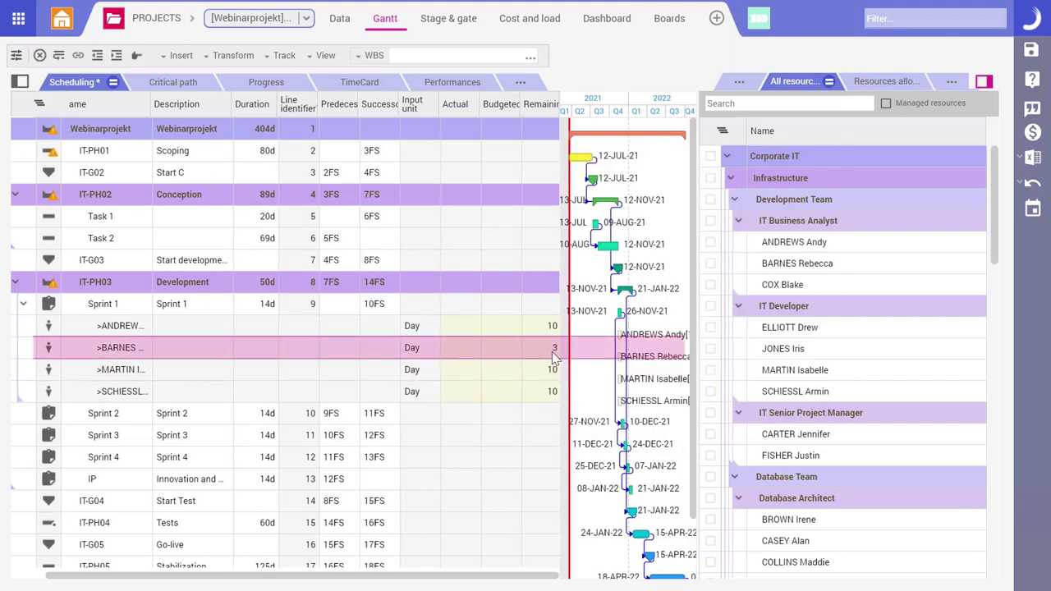
click(641, 260)
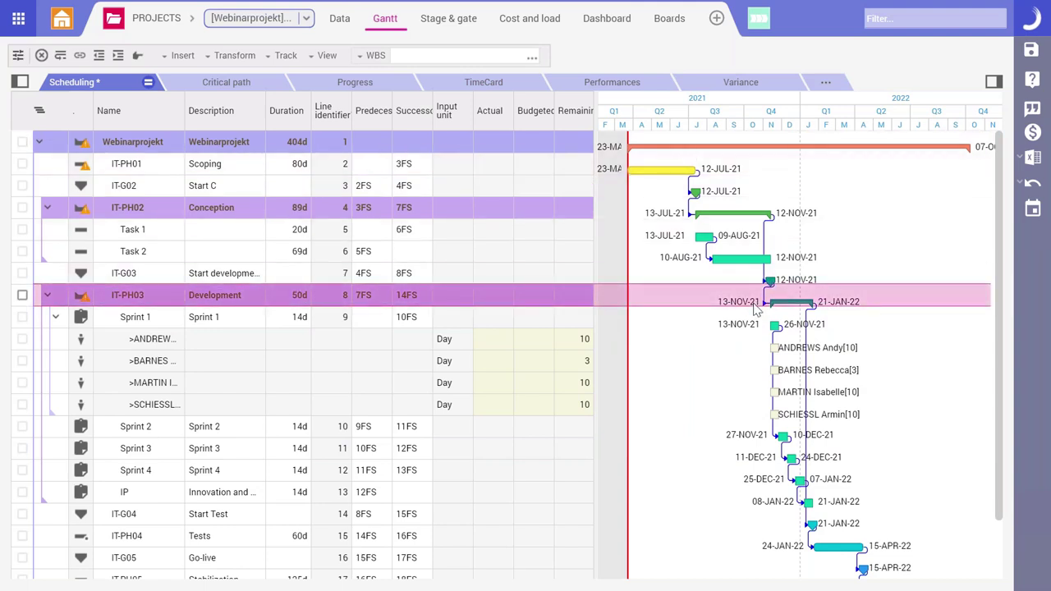
Step: Examine the Stage & gate deliverables of the Conception, Development and Scoping phases, including which Scoping documents are mandatory
click(436, 23)
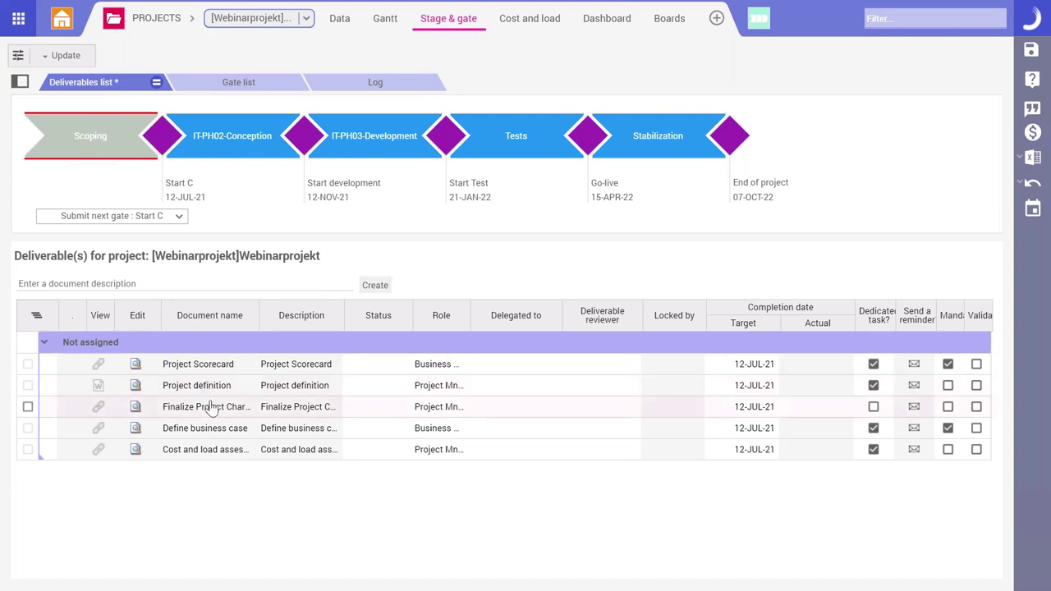
click(233, 135)
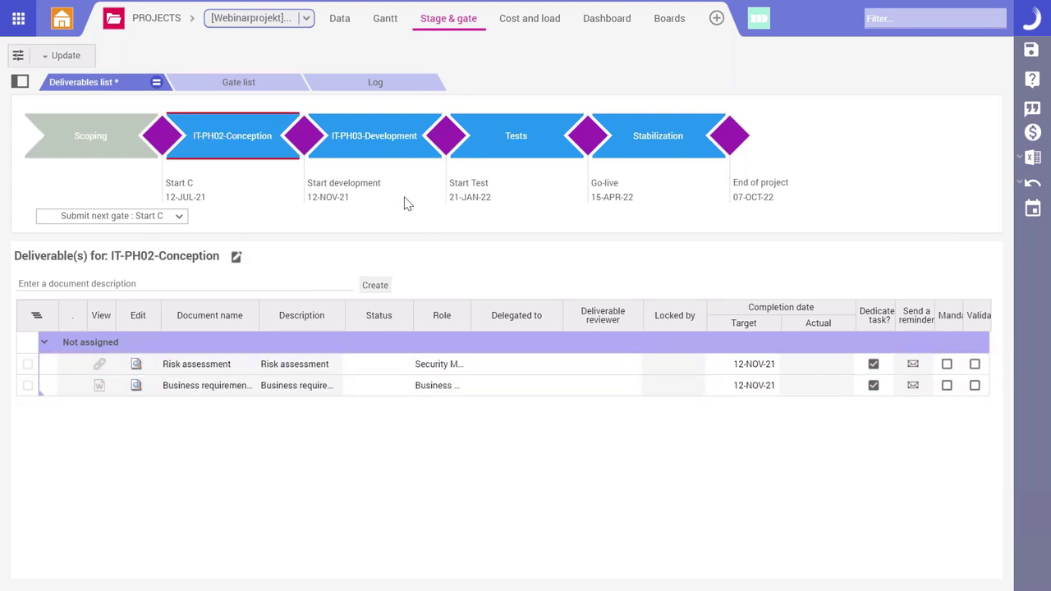
click(393, 153)
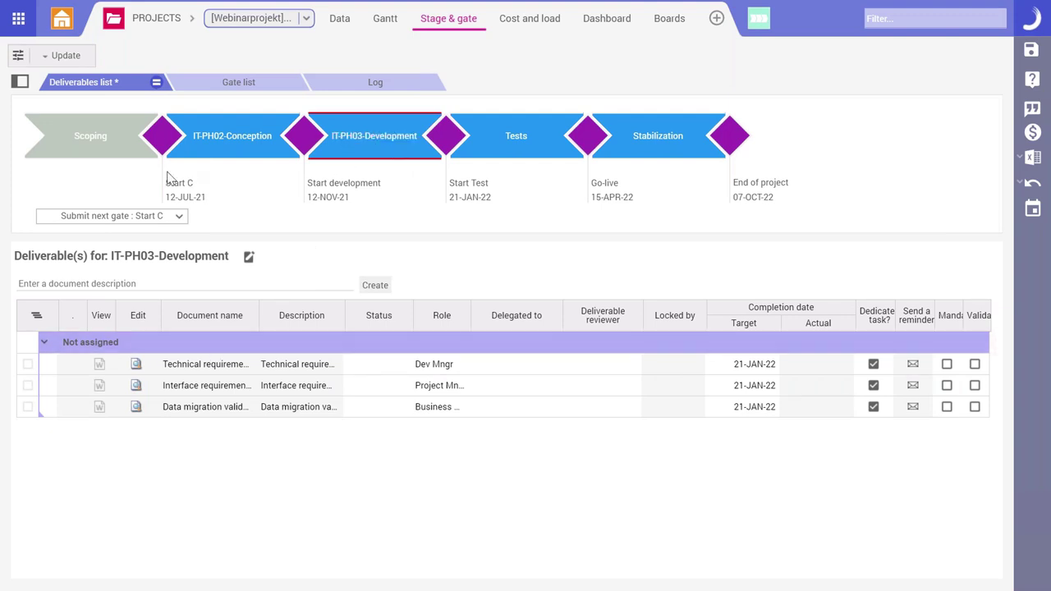
click(90, 136)
click(205, 365)
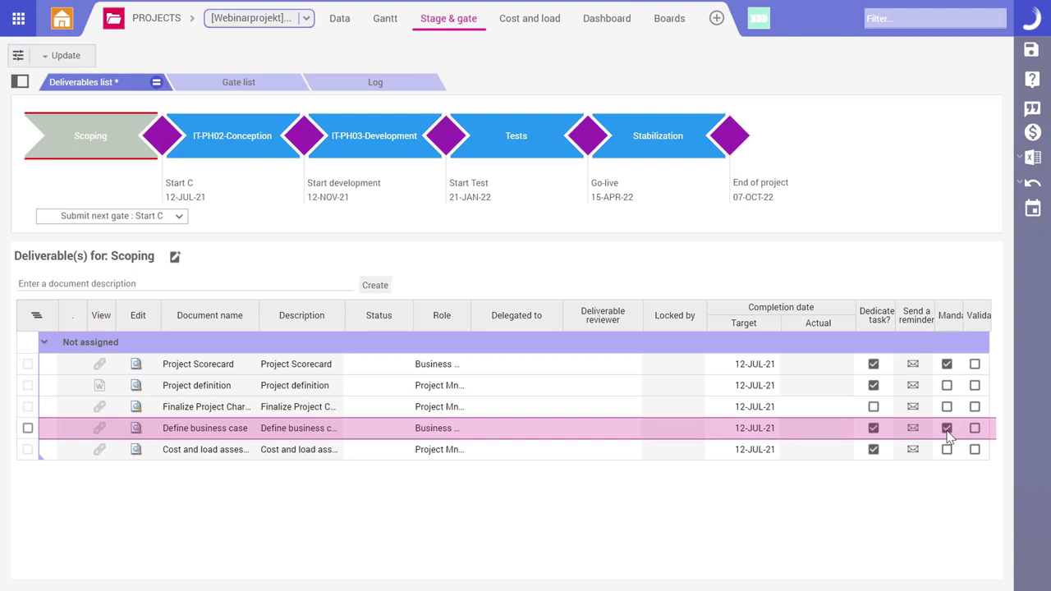
click(202, 391)
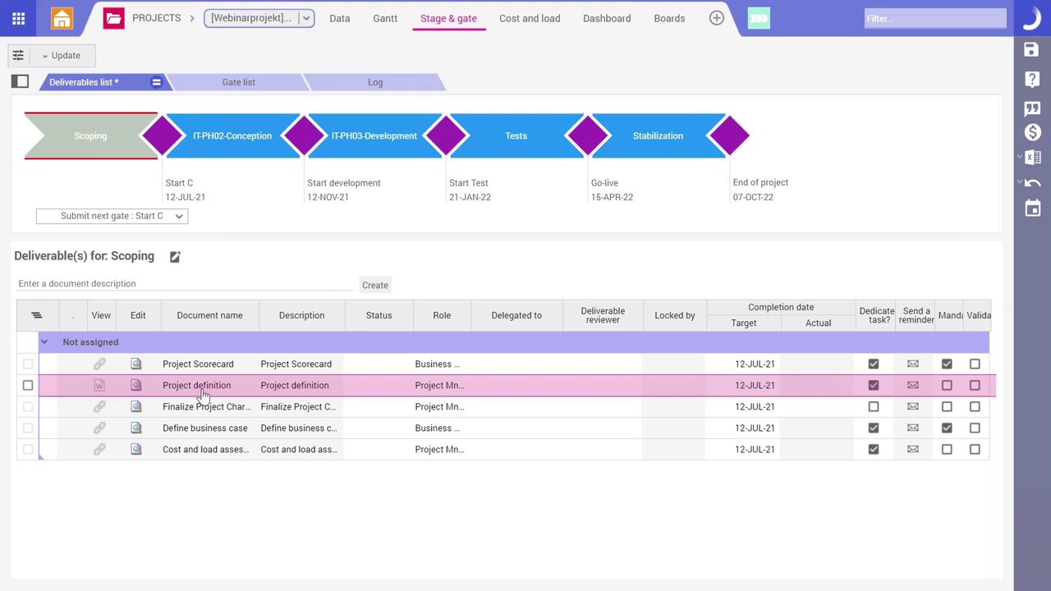
click(204, 366)
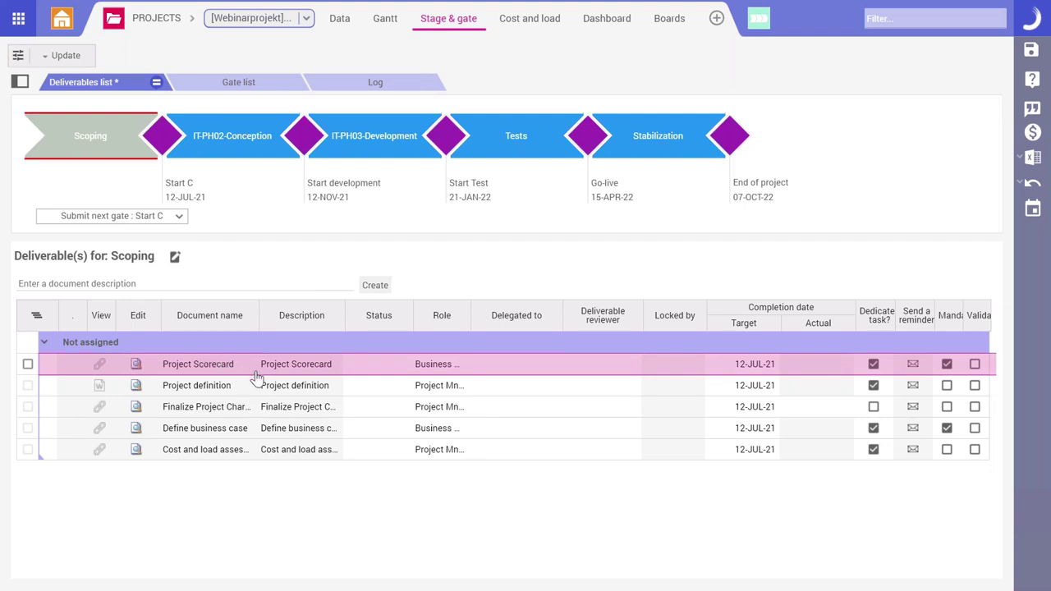
click(220, 366)
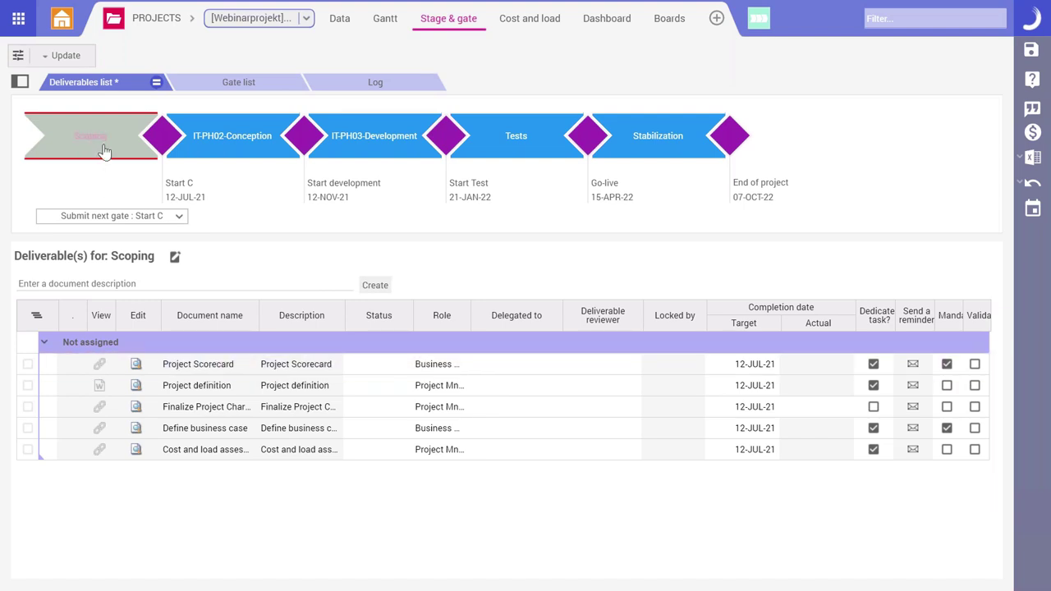
Step: Delegate the Scoping phase's Project definition deliverable to the first user offered in the delegation list
click(521, 387)
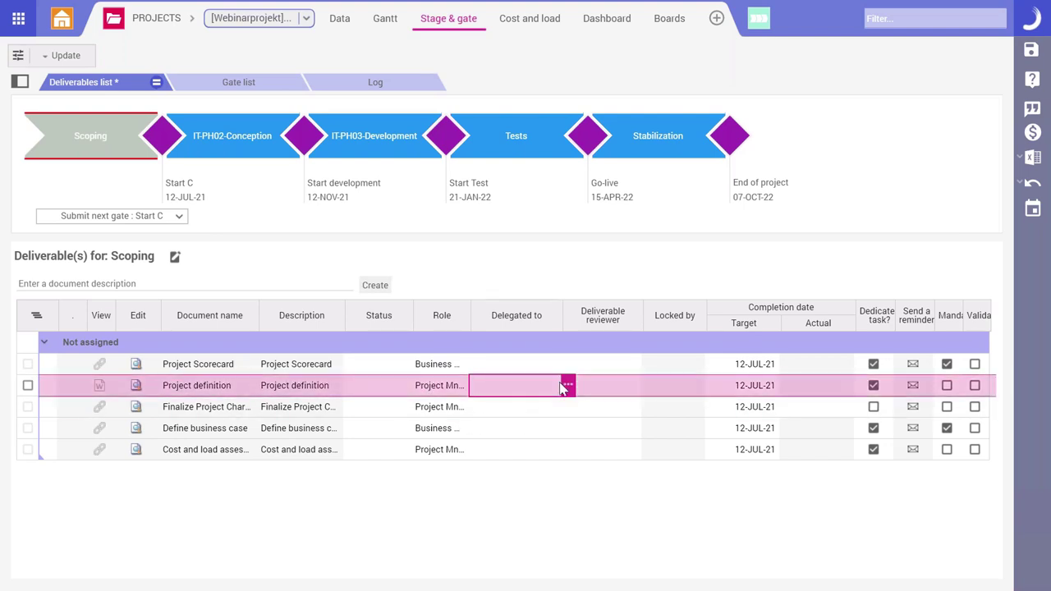
click(569, 386)
click(342, 188)
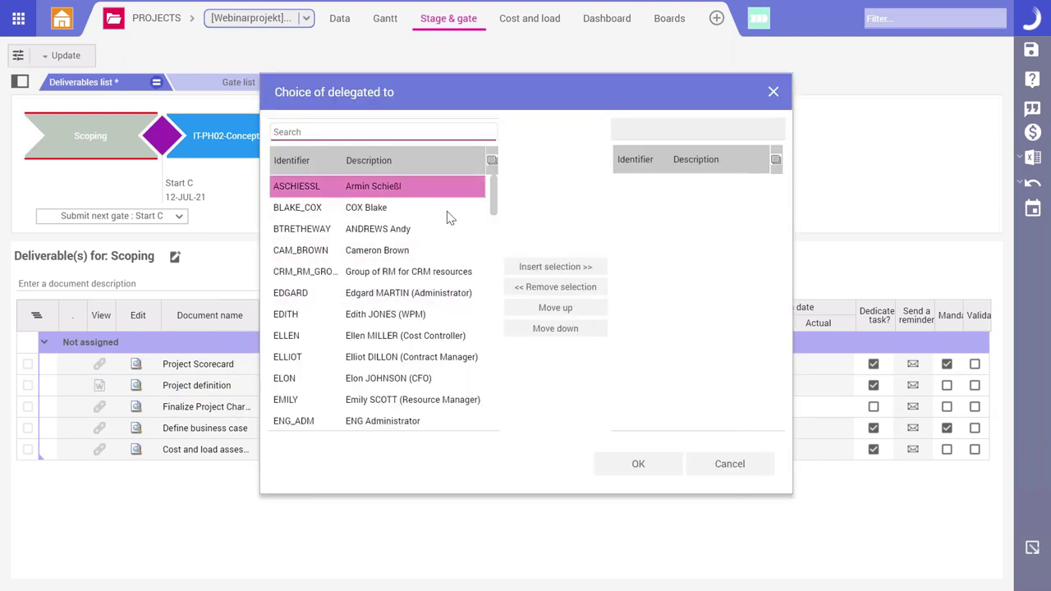
click(555, 267)
click(641, 463)
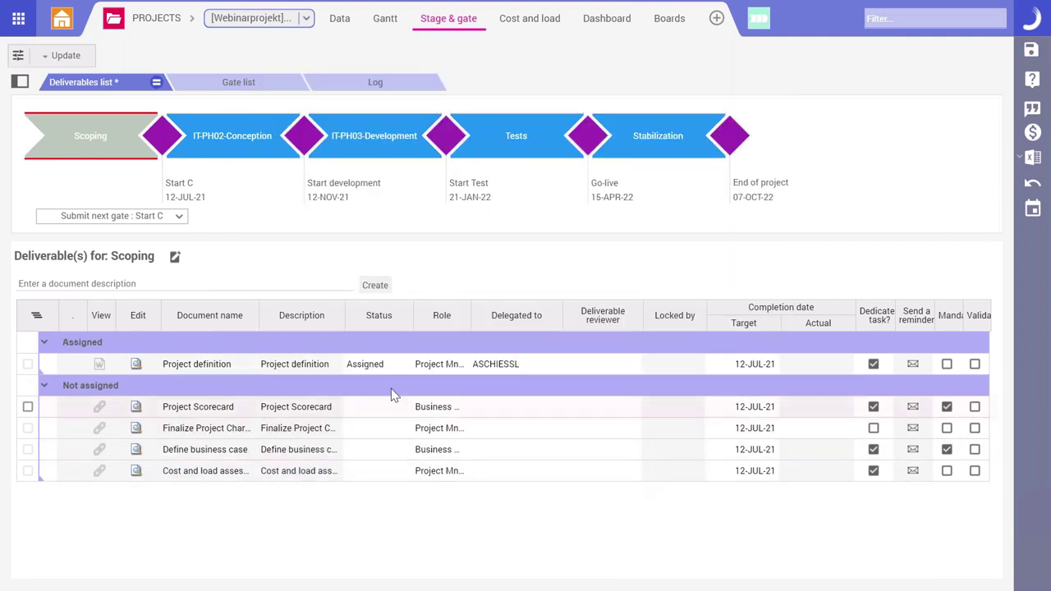
Step: Read through Webinarprojekt's Project definition document from the home workbox, validate it, and return to the project's deliverables list
click(61, 23)
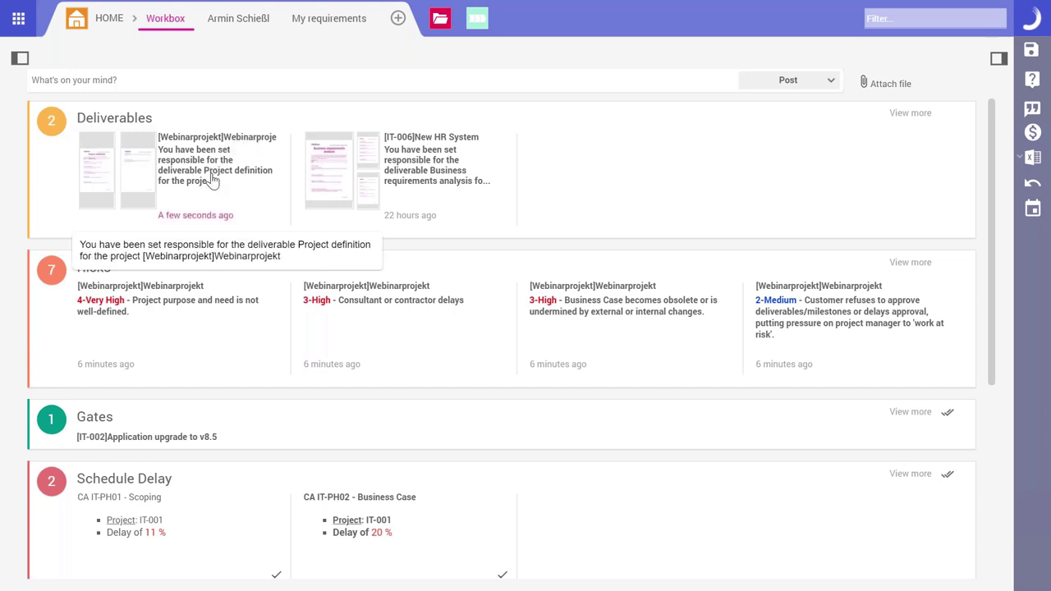
click(89, 171)
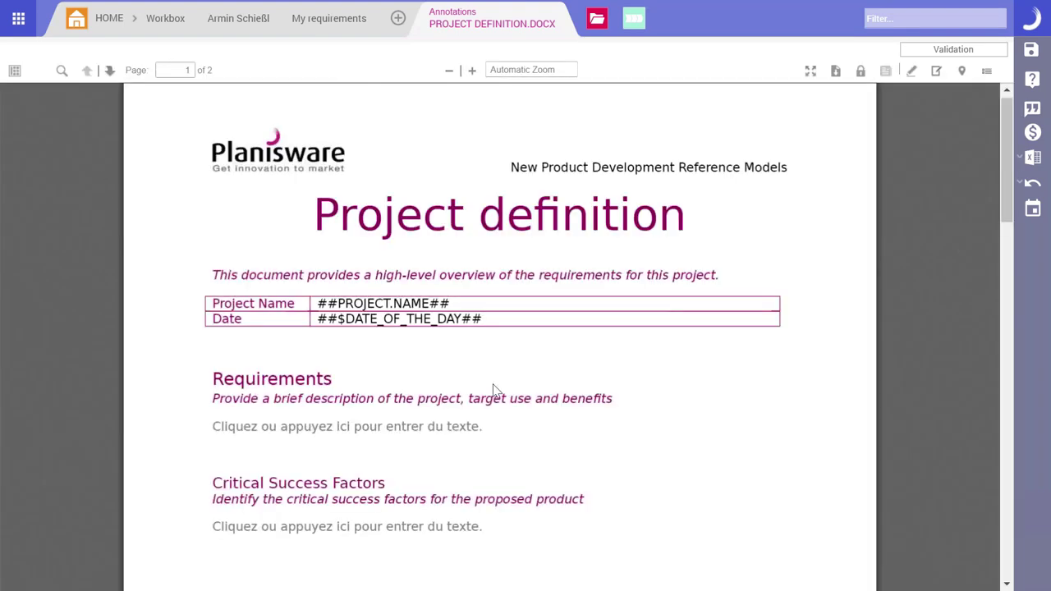
scroll(514, 392, down, 8)
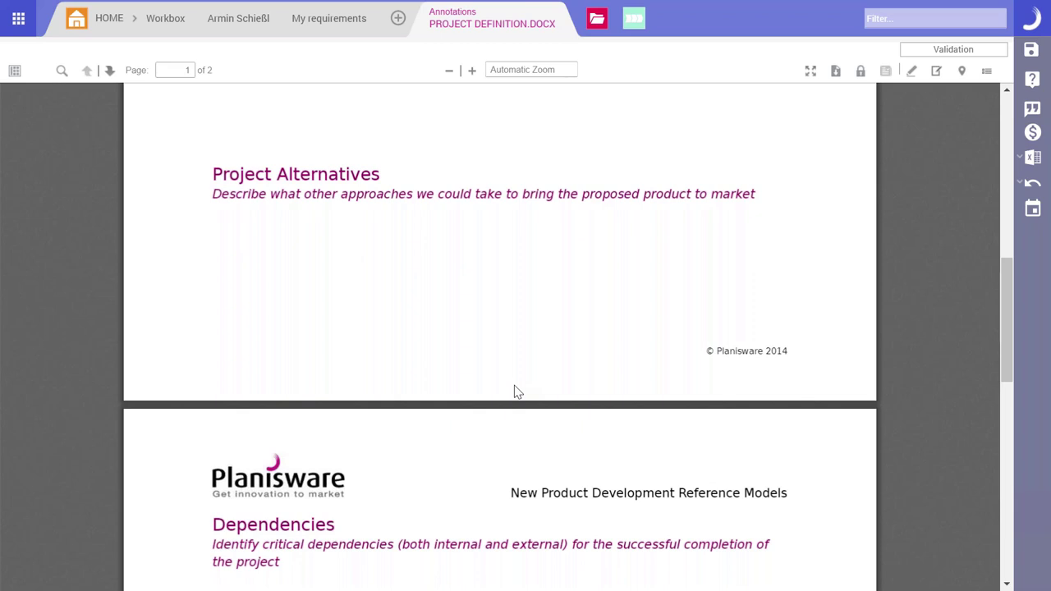
scroll(554, 378, up, 3)
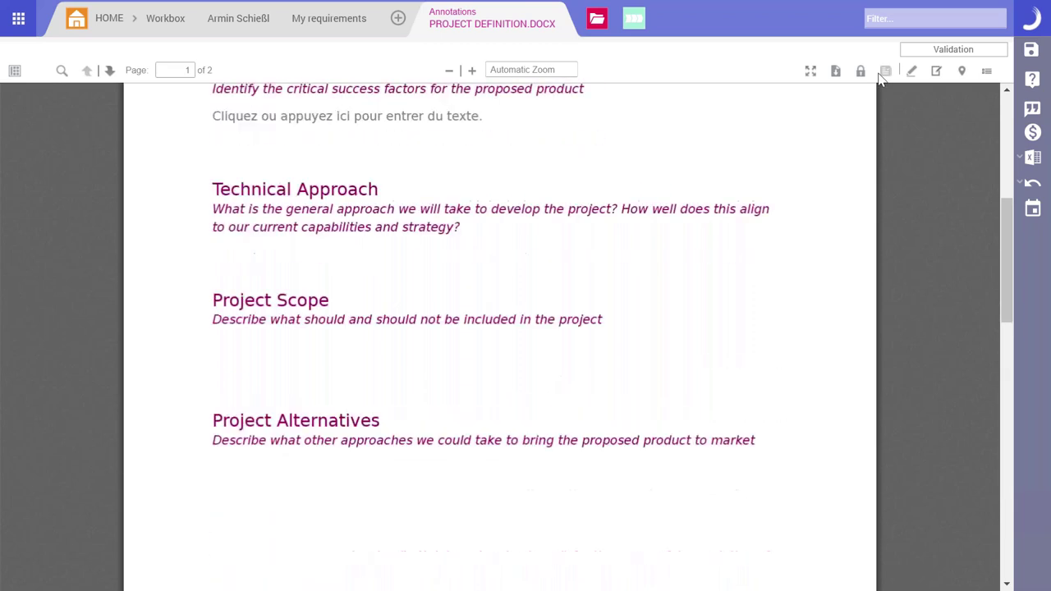
click(936, 49)
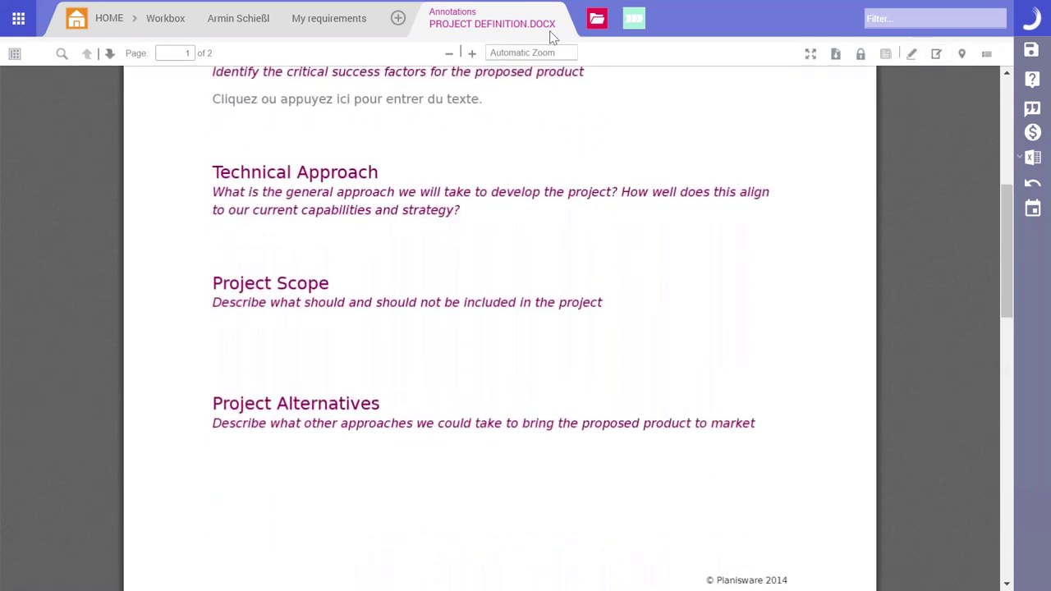
click(597, 18)
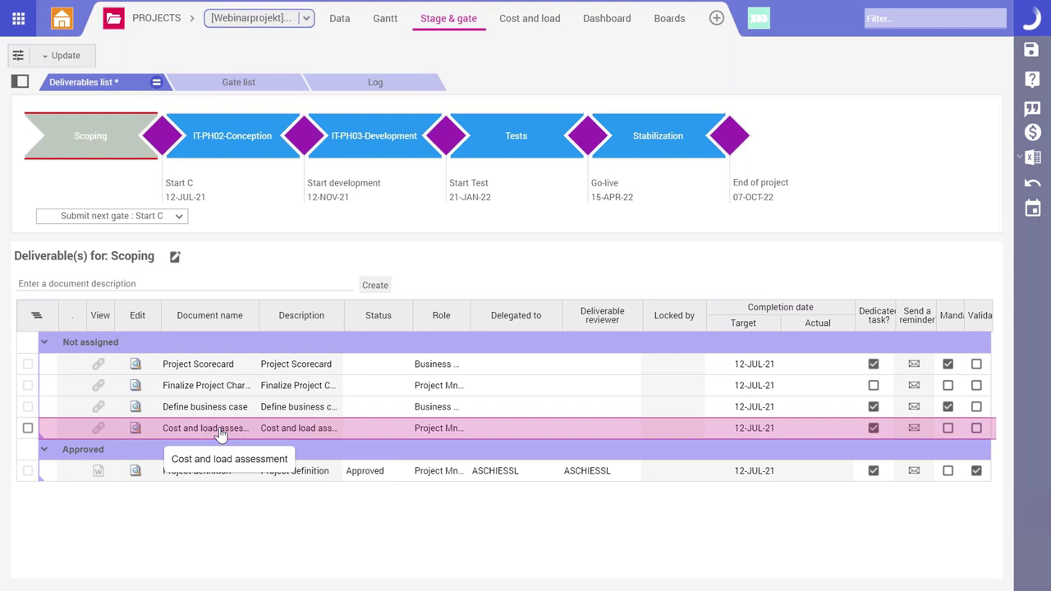
Step: Display the project's cost and load input and examine its cost accounts in KEUR and internal labor load in days per resource
click(98, 427)
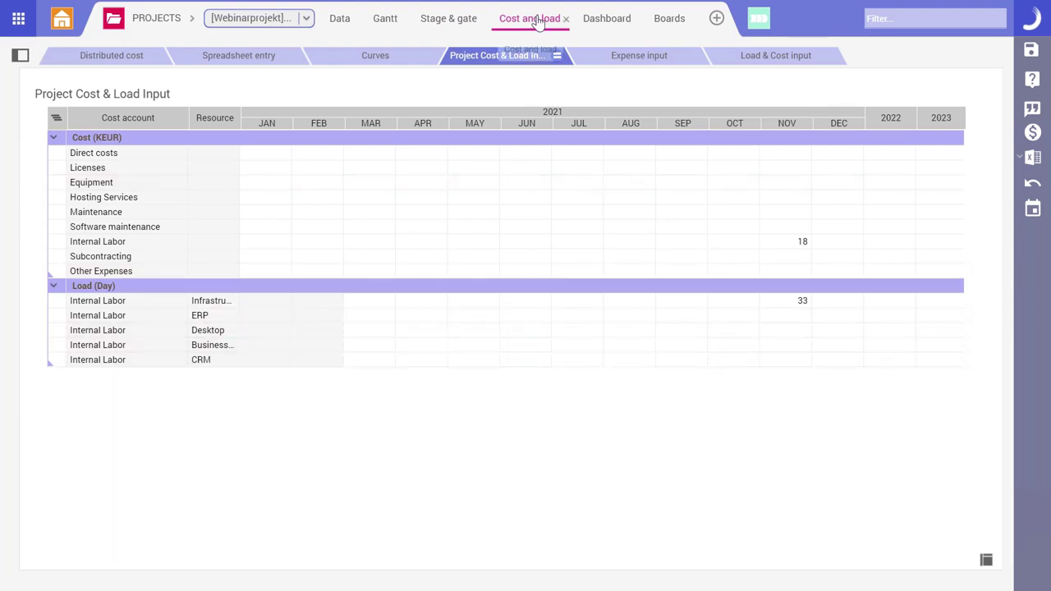
click(155, 159)
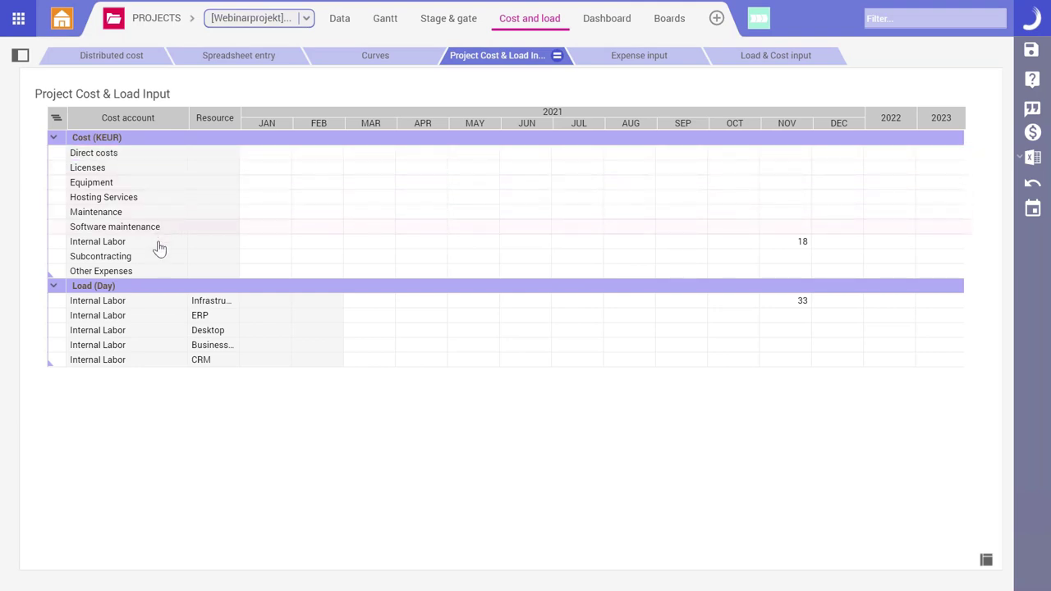
click(121, 156)
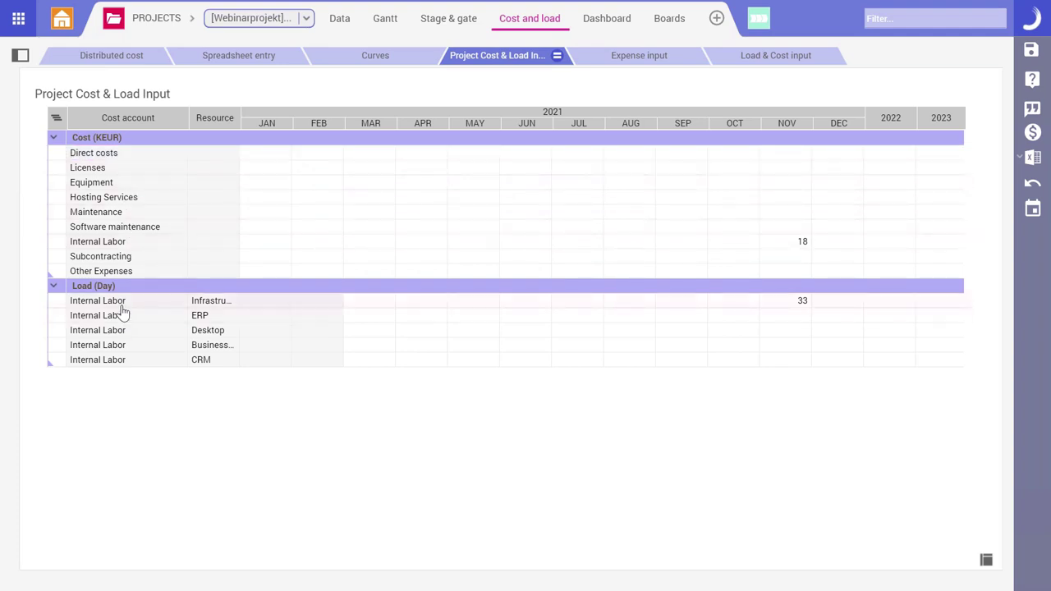
click(212, 307)
click(208, 363)
click(697, 212)
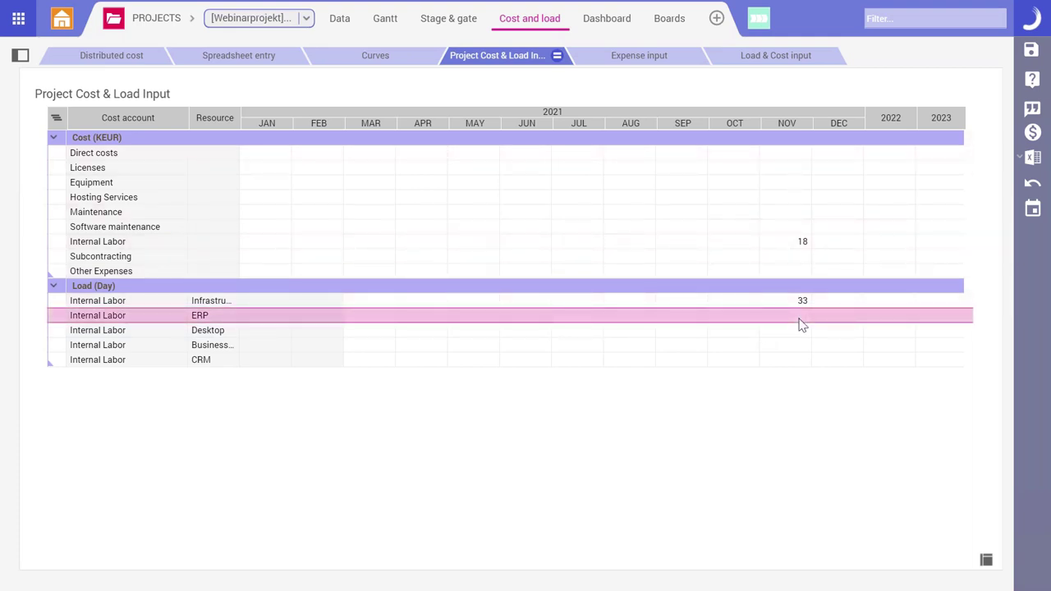
Step: Enter 2021 internal labor loads of 10 days in September and 14 in October for Desktop, and 39 in October for the Business resource
click(695, 332)
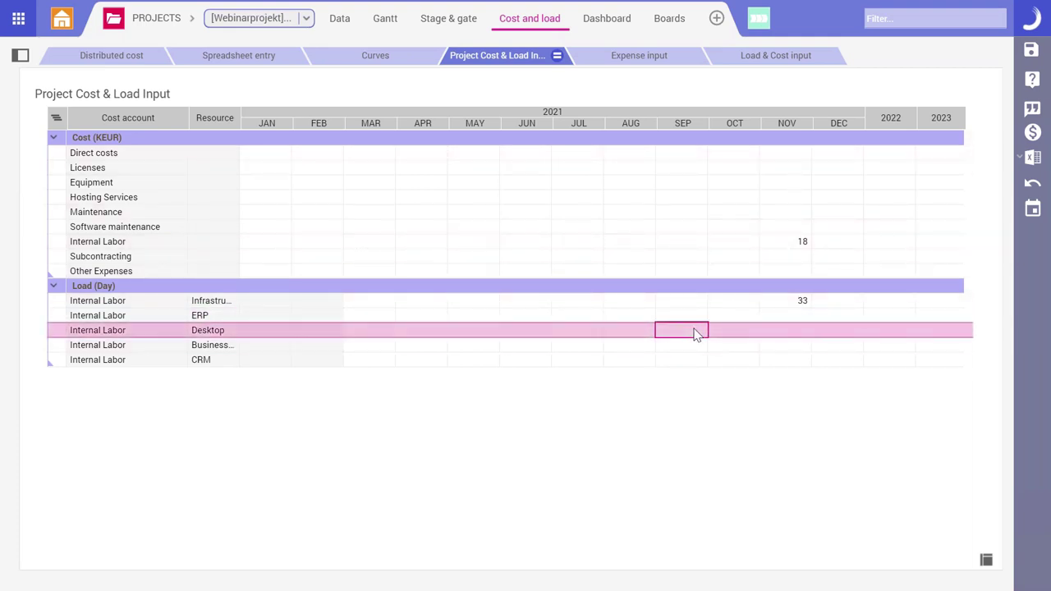
text(10)
key(Tab)
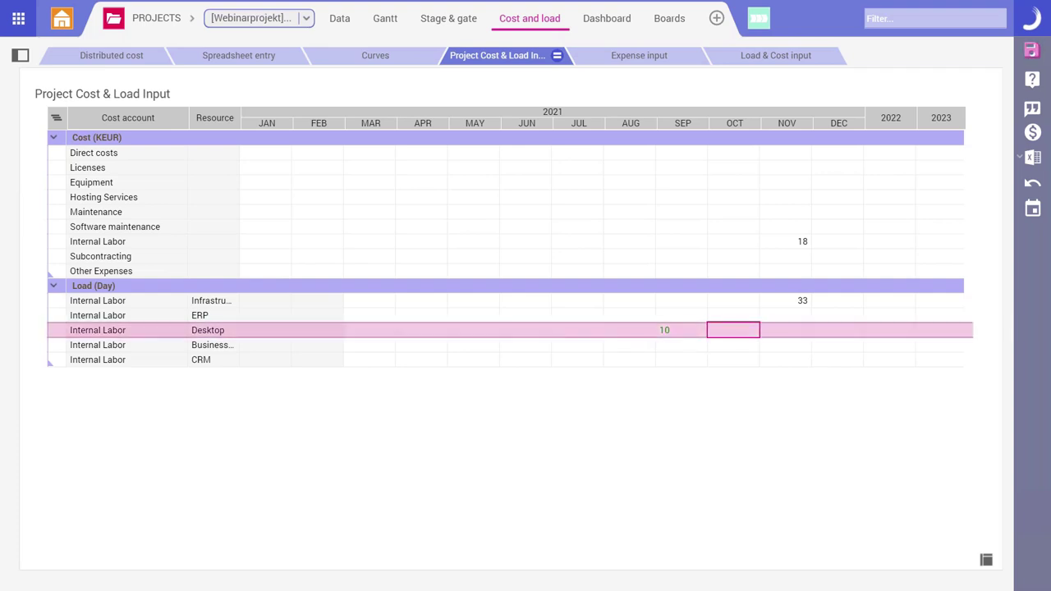
text(14)
key(Return)
text(39)
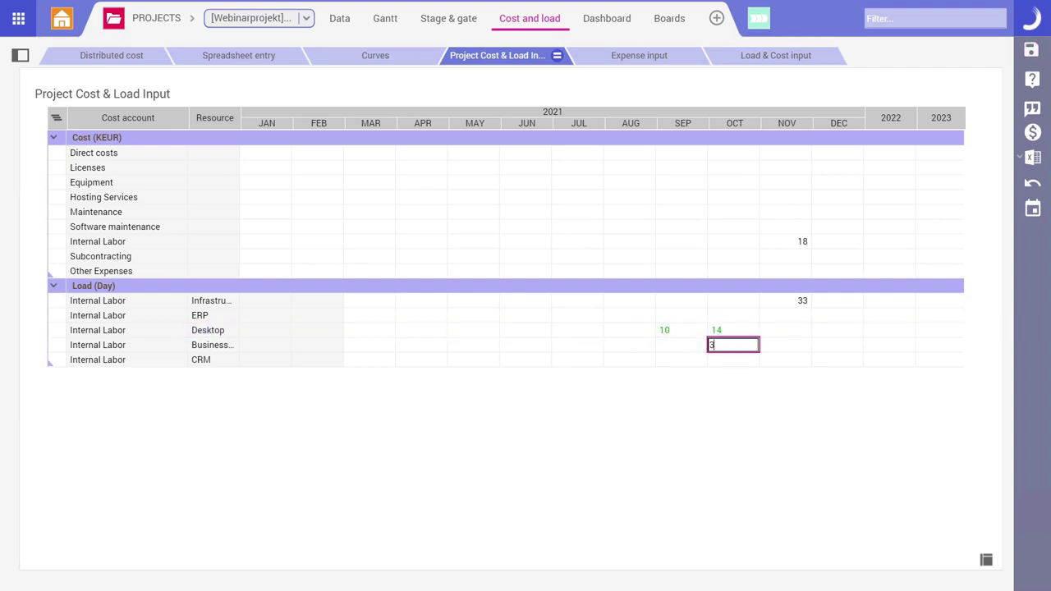
click(739, 327)
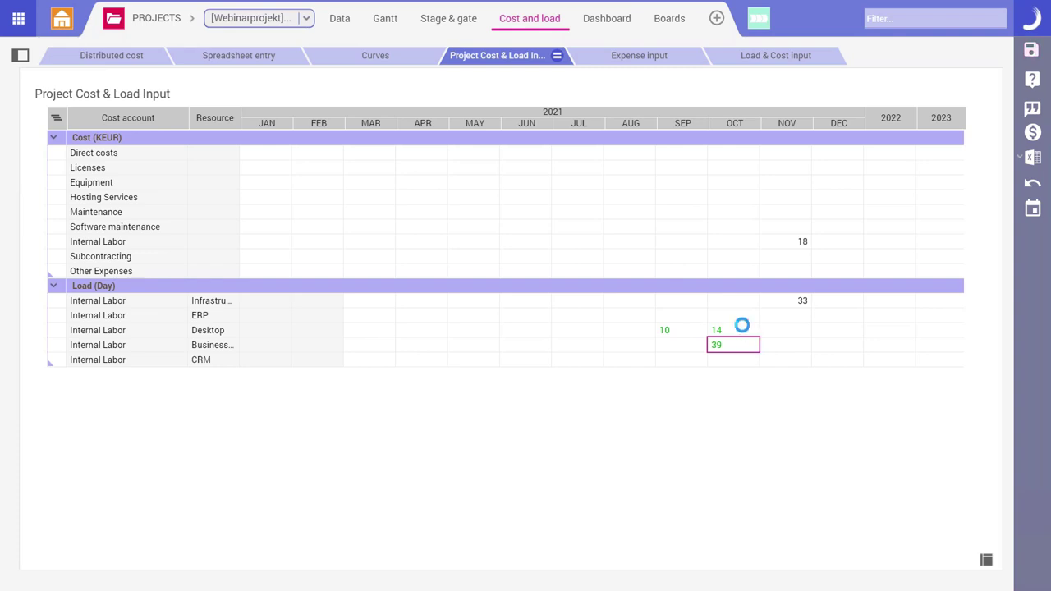
Step: Enter Equipment costs of 20 KEUR each for September and October 2021 and 10 KEUR for 2022
click(694, 186)
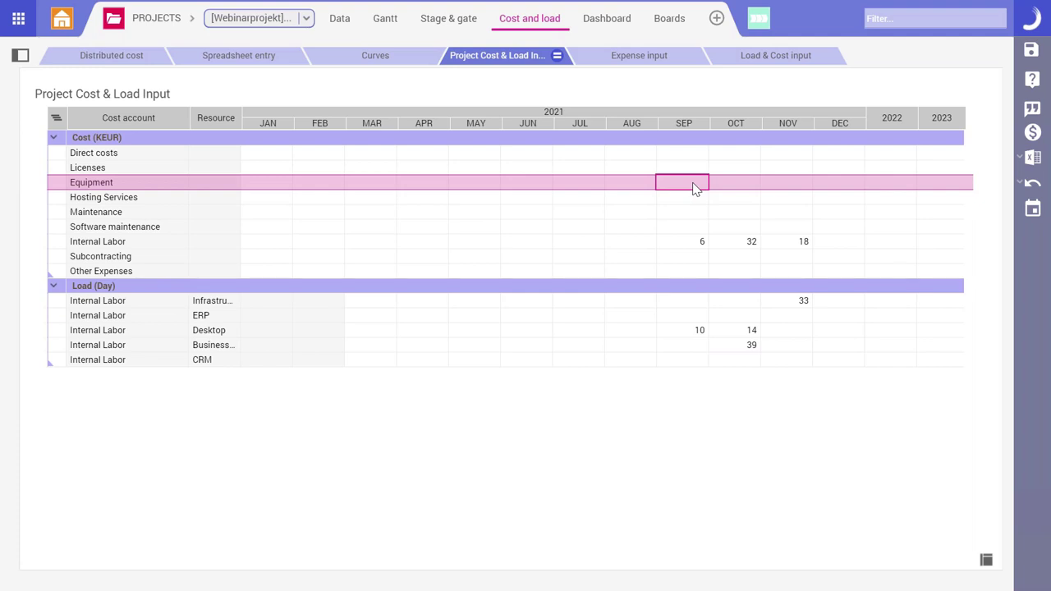
text(20)
key(Tab)
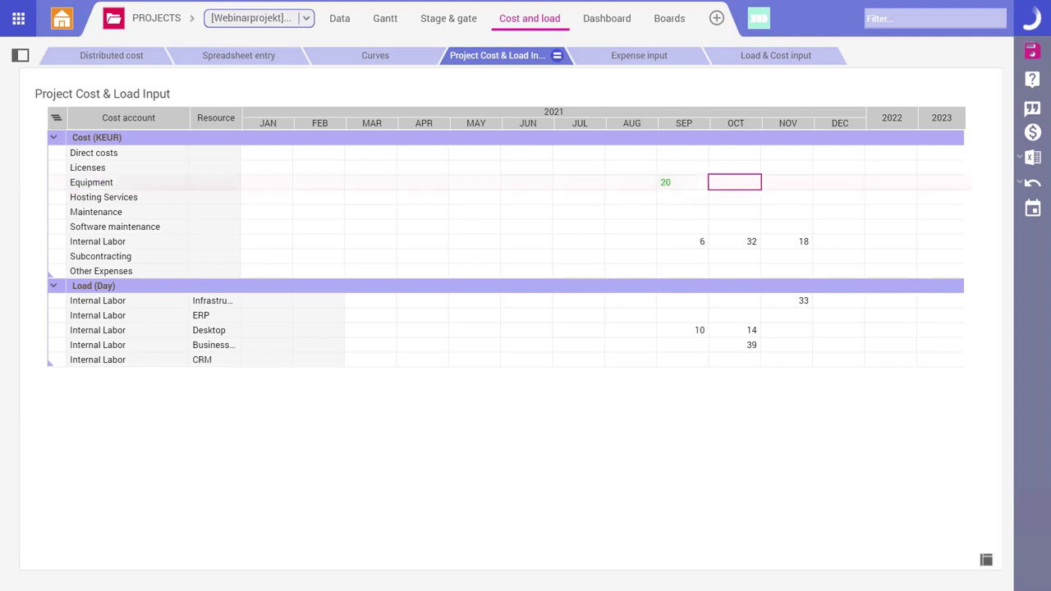
text(20)
key(Tab)
key(Tab)
key(Tab)
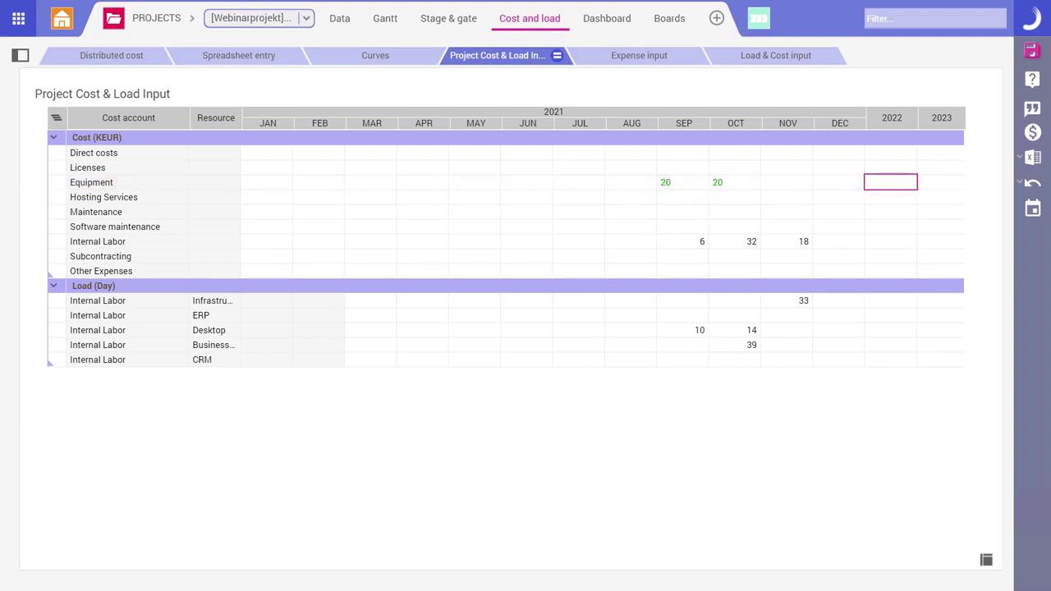
text(10)
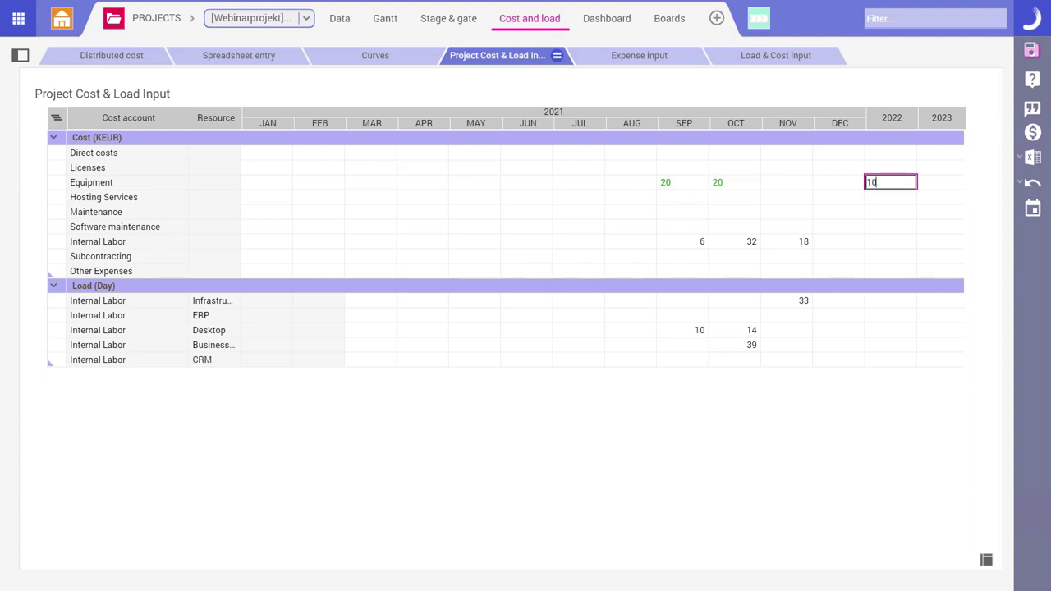
Step: Enter a Maintenance cost of 9 KEUR for December 2021
click(849, 215)
text(9)
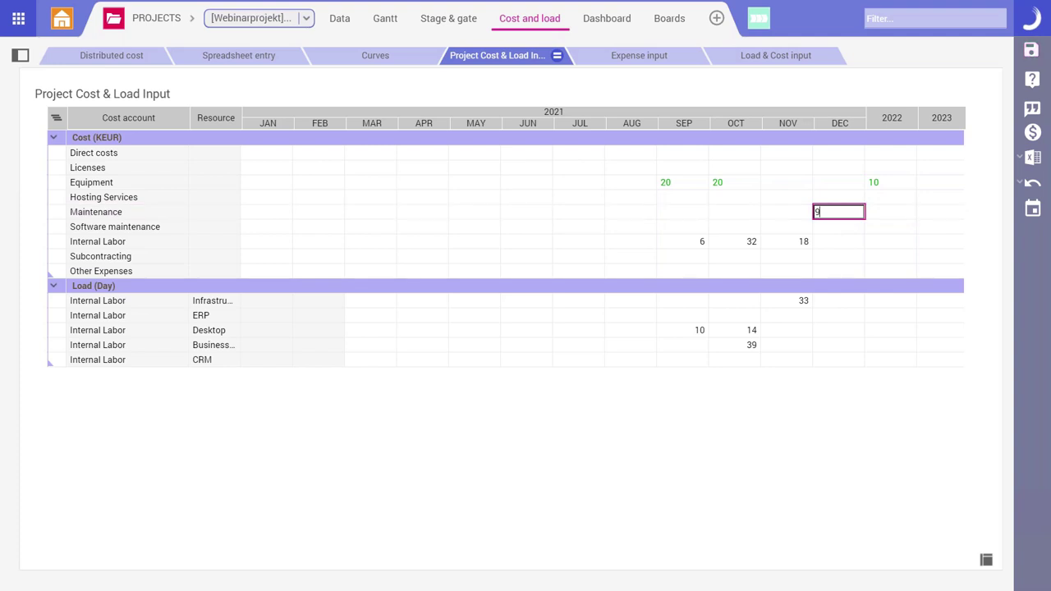
key(Return)
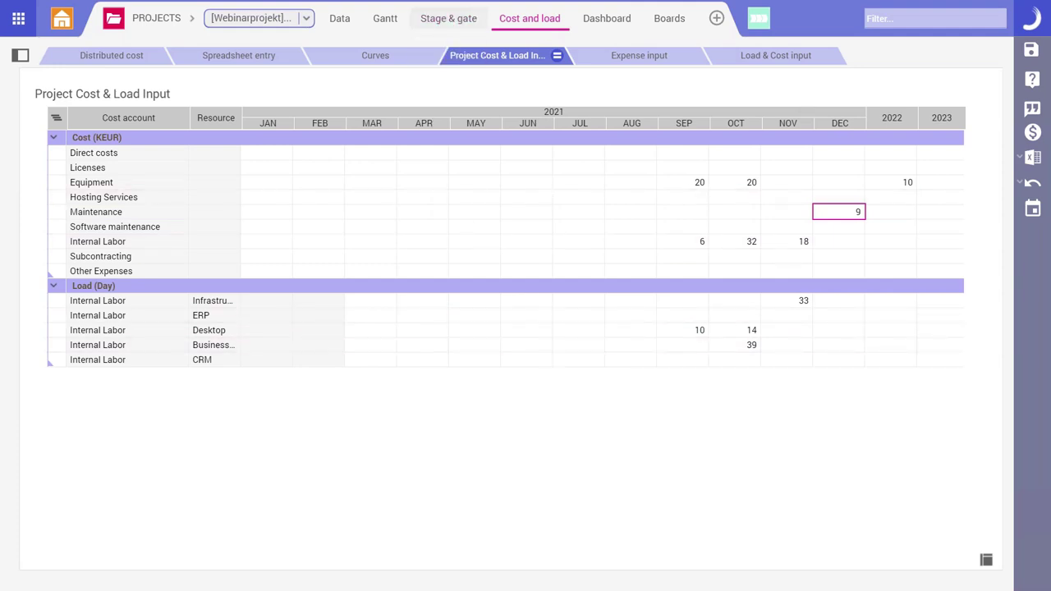
Step: Clear the mandatory flag of the Project Scorecard and Define business case deliverables in Webinarprojekt's Scoping stage
click(449, 18)
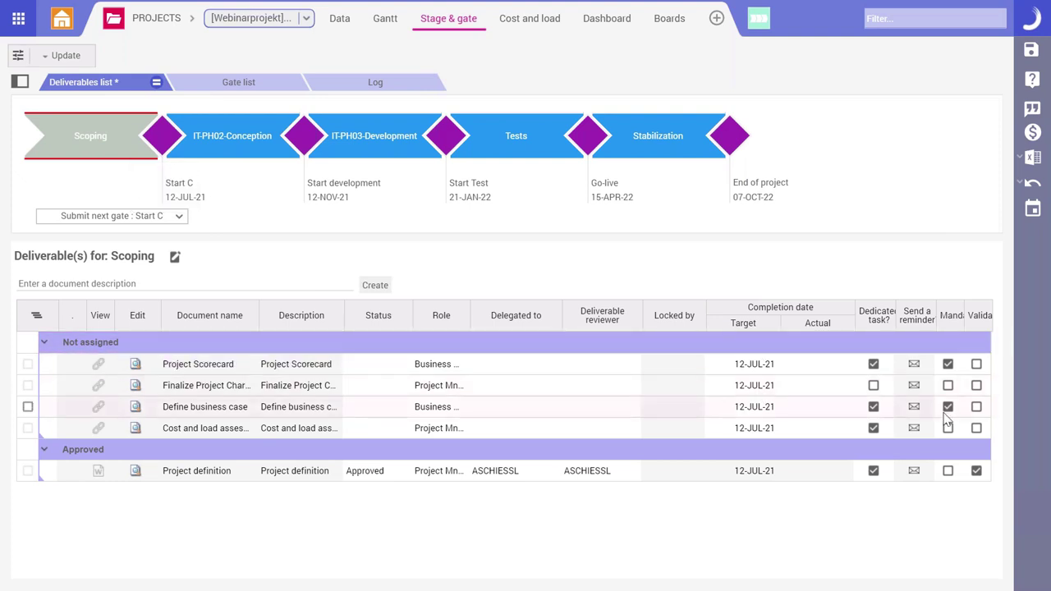
click(948, 367)
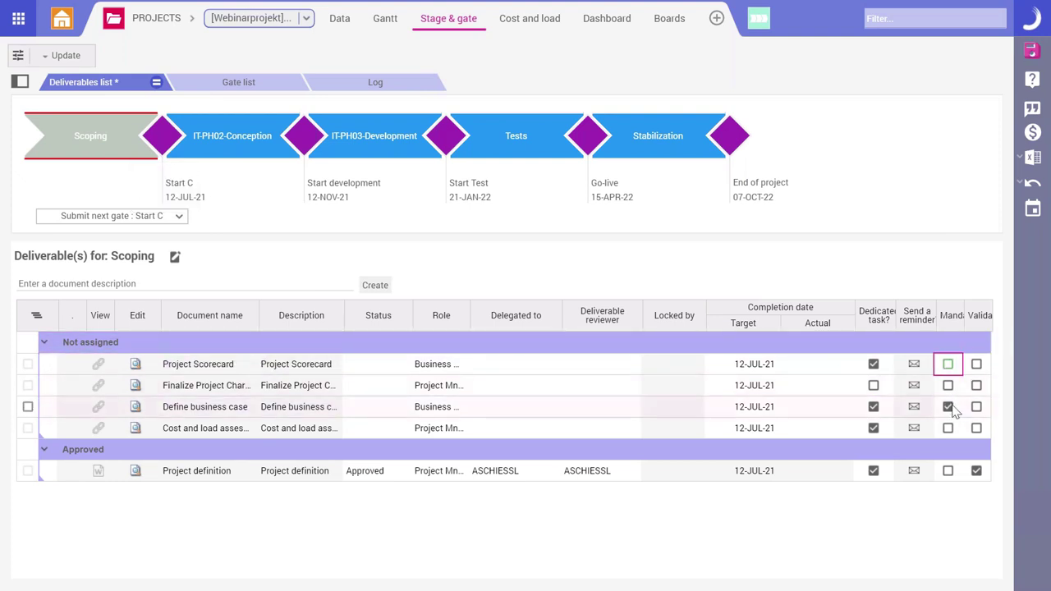
click(950, 409)
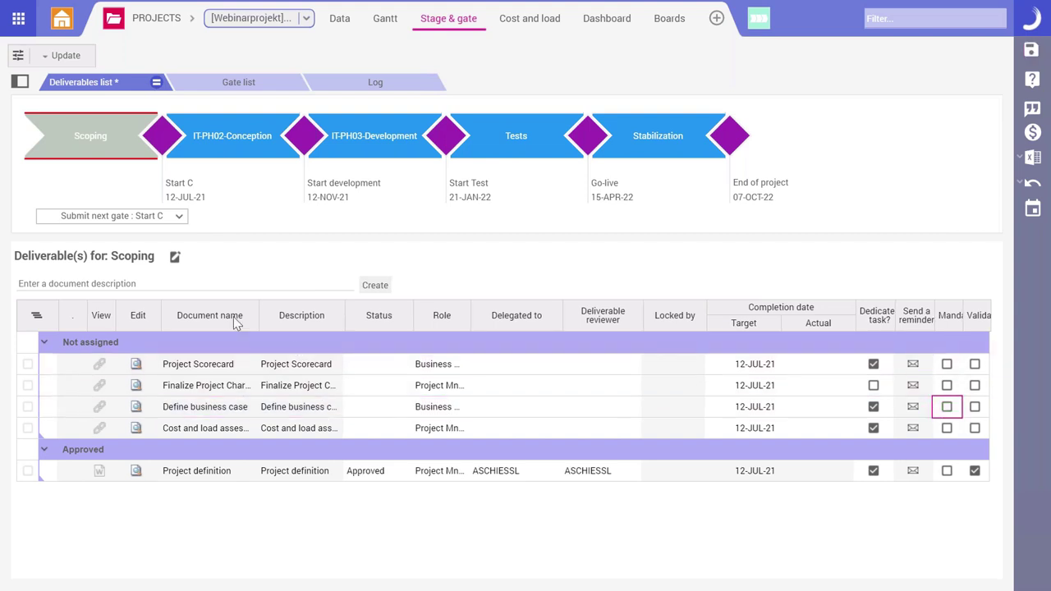
Step: Submit Webinarprojekt's Start C gate for decision and open its approval request from the home workbox
click(117, 216)
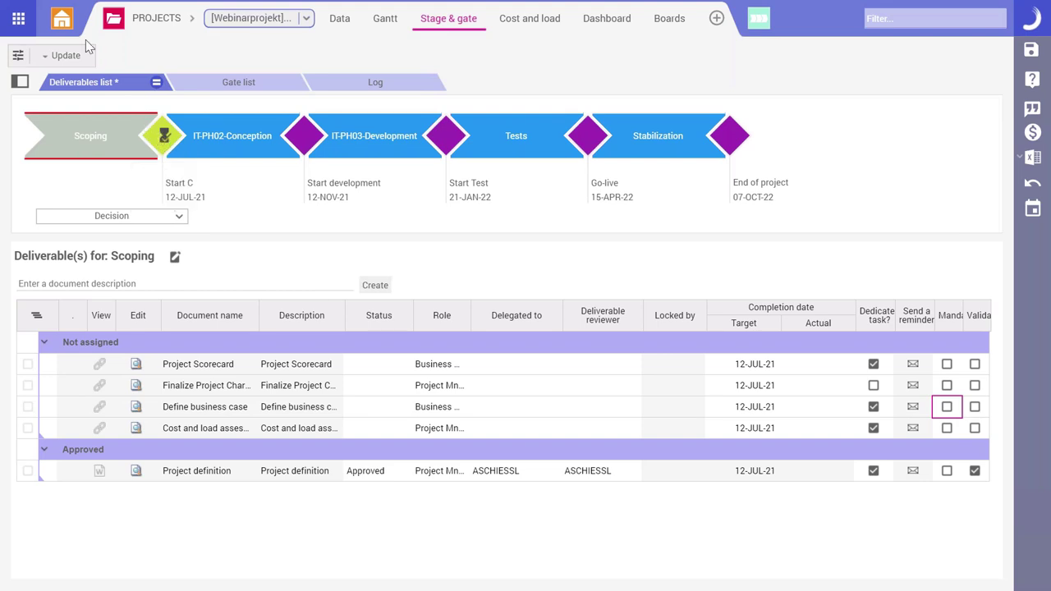
click(65, 23)
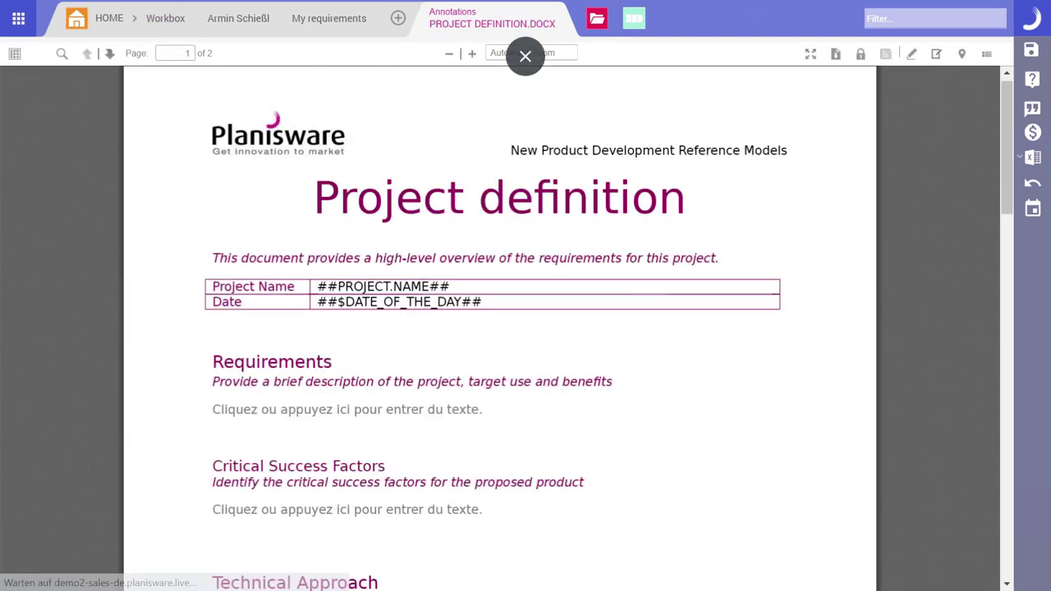
click(526, 56)
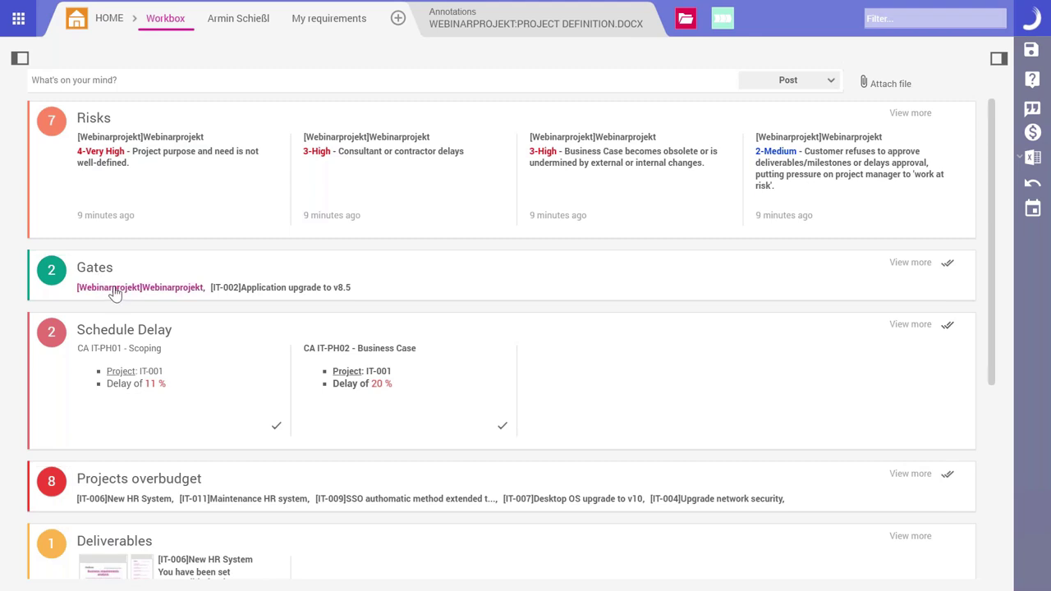
mouse_move(116, 293)
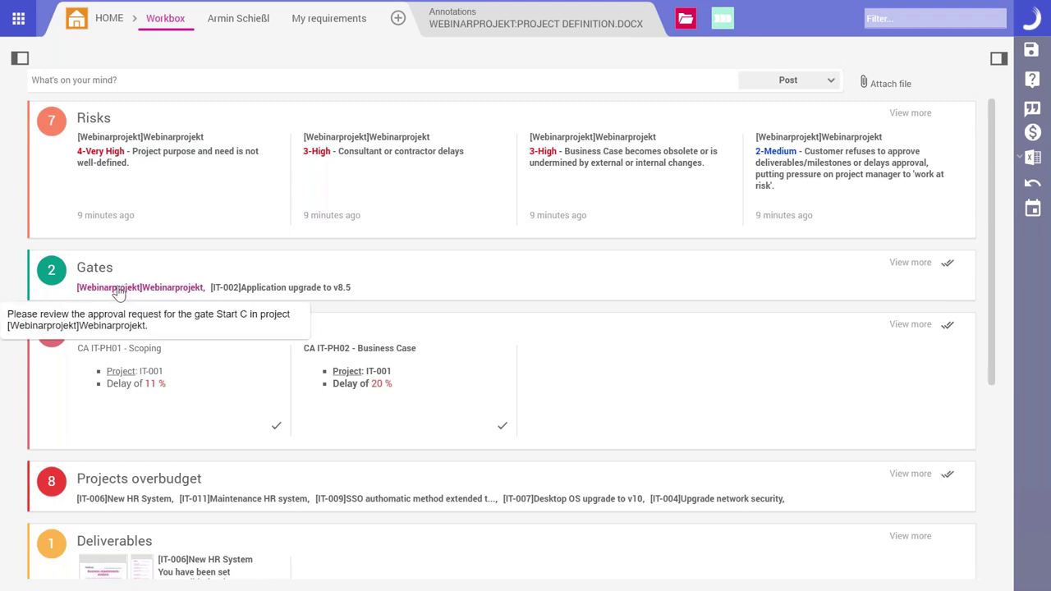
click(119, 289)
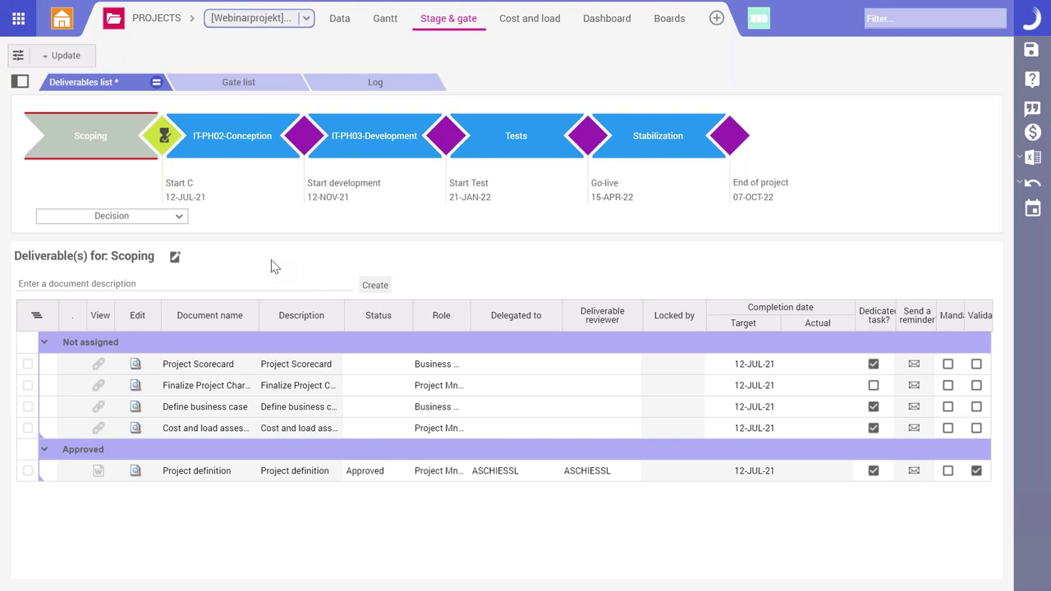
Step: Display the Hybrid portfolio's scenario creation in Buckets & Investments and examine the yearly KEUR budgets of its strategic buckets
click(18, 20)
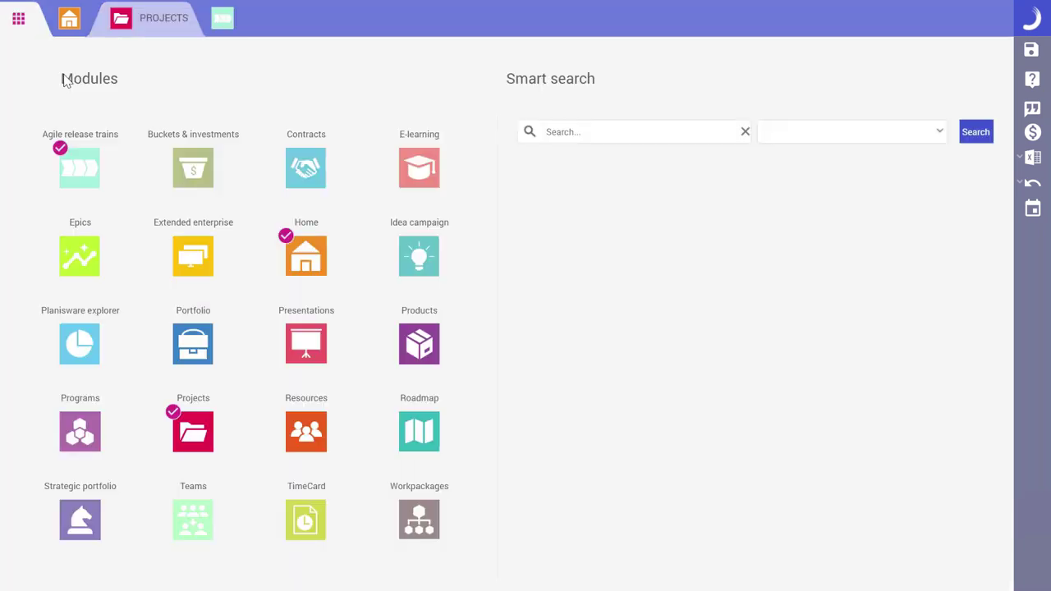
click(195, 176)
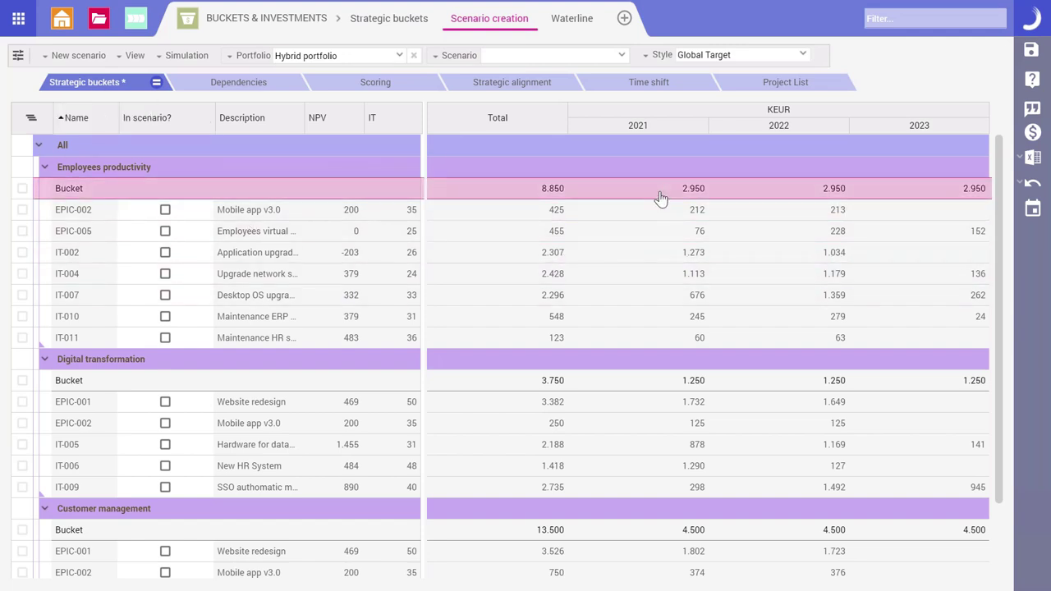
click(550, 191)
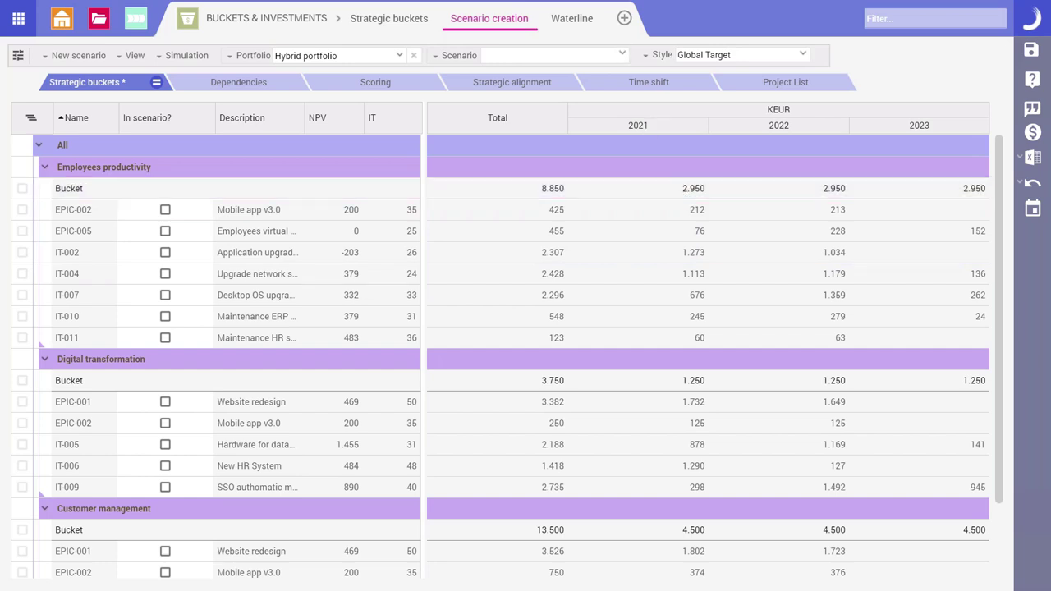
Step: Load the Must Do scenario of the Hybrid portfolio and include EPIC-002 Mobile app v3.0 in it
click(622, 55)
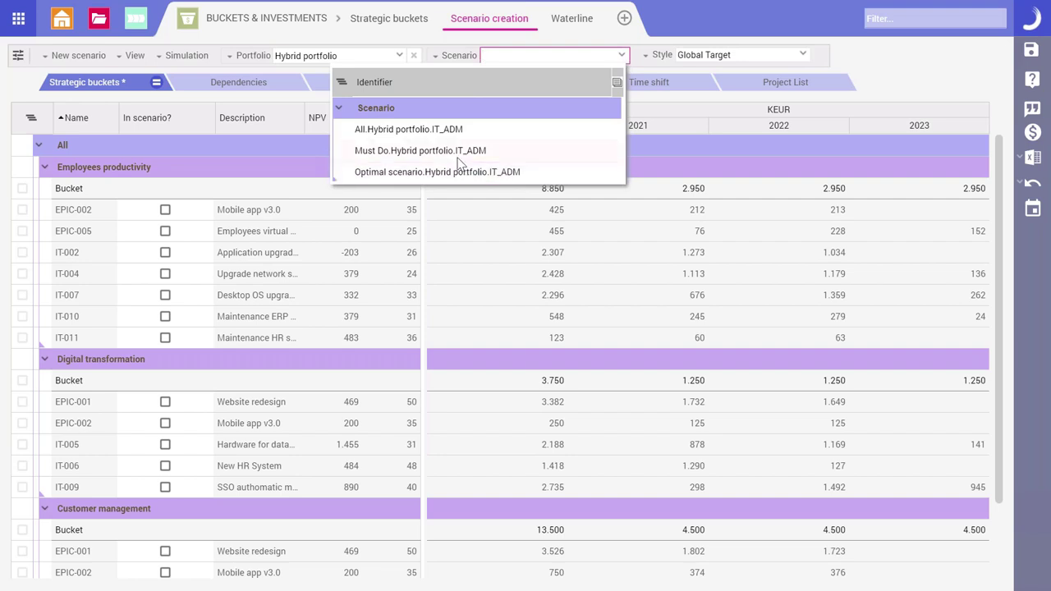
click(401, 152)
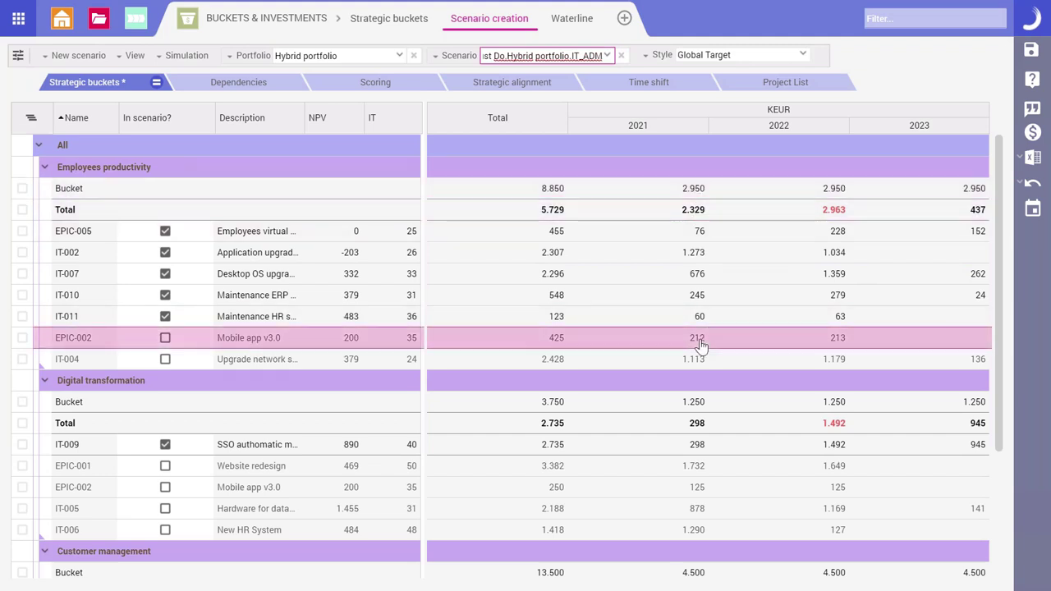
click(162, 337)
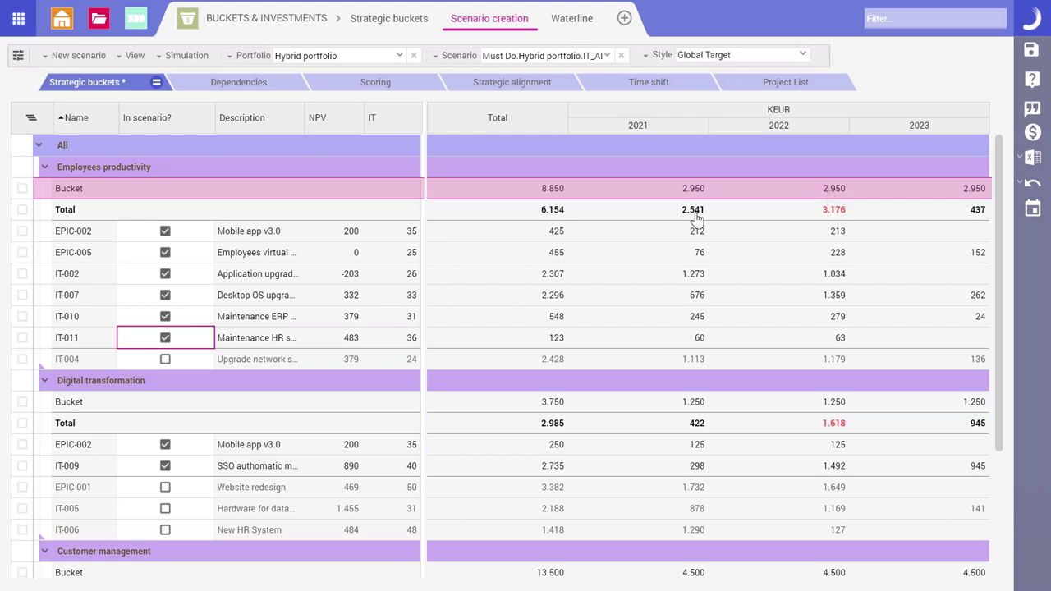
Step: Display the scenario's project dependencies and include IT-005 Hardware for database servers, the predecessor of IT-003
click(238, 83)
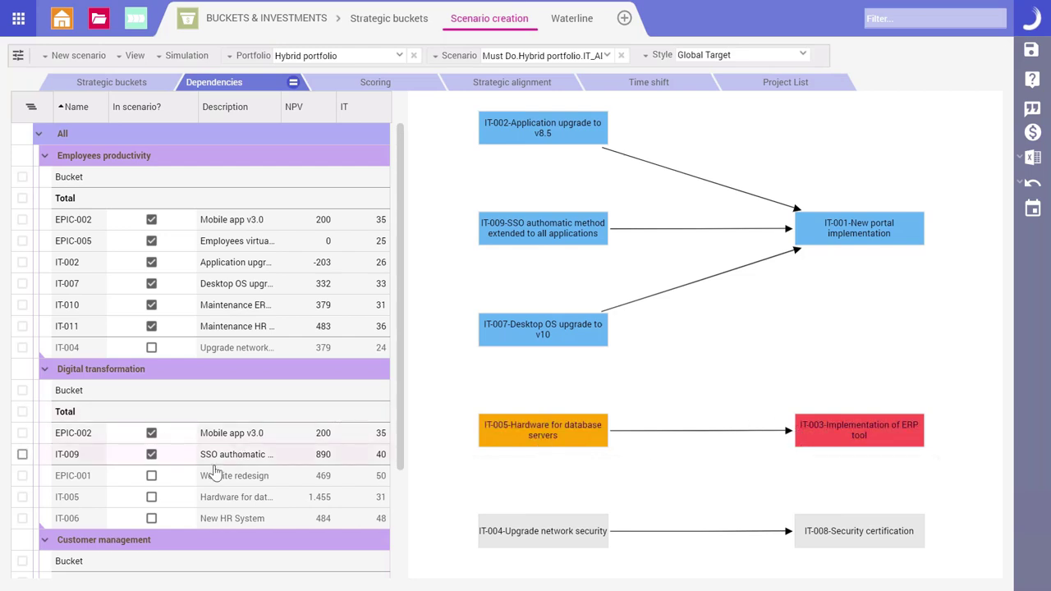
click(151, 498)
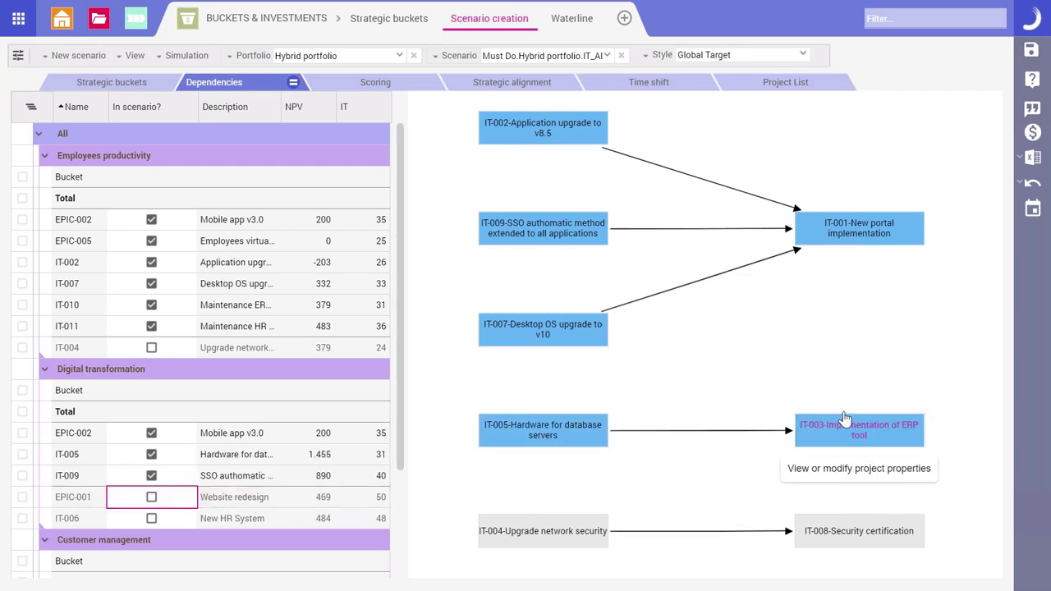
Step: Display the scenario's project scoring and examine the IT scores and gauges of the projects
click(371, 84)
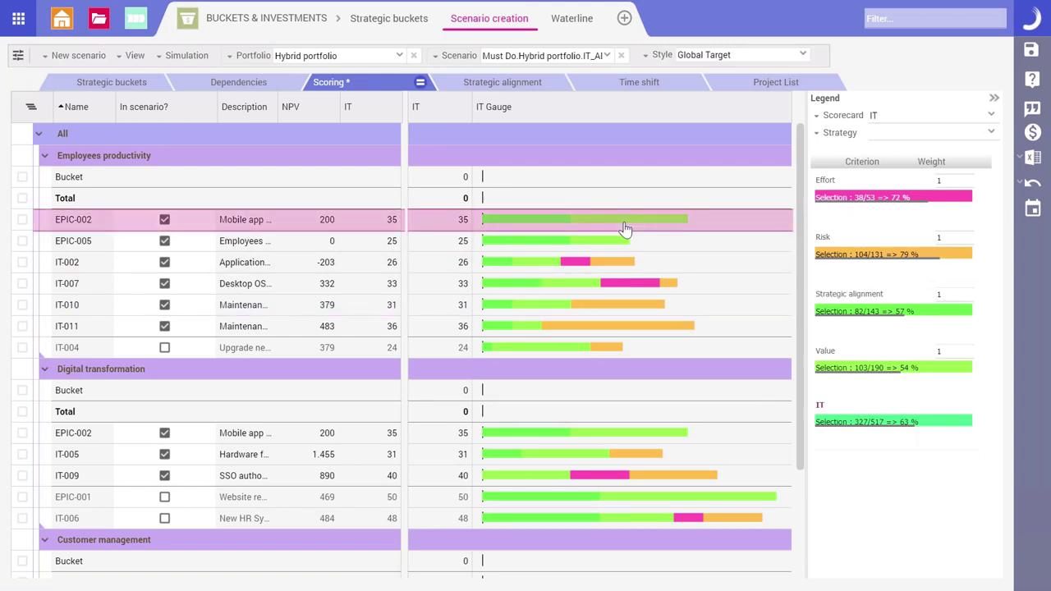
click(457, 225)
click(465, 346)
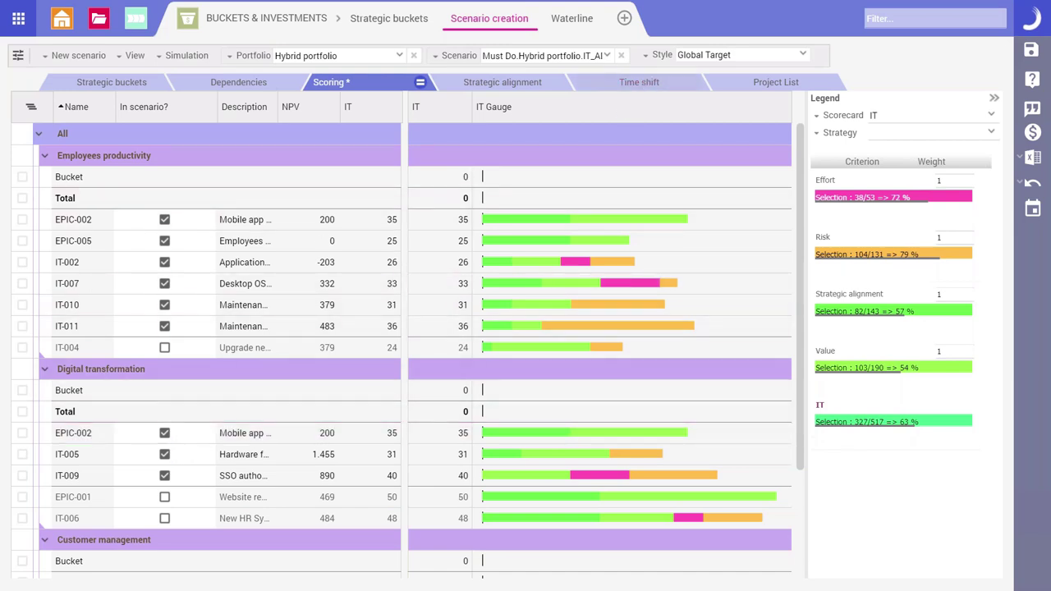
Step: Show the scenario's time shift view and restrict its resource load table to the ERP resources
click(639, 82)
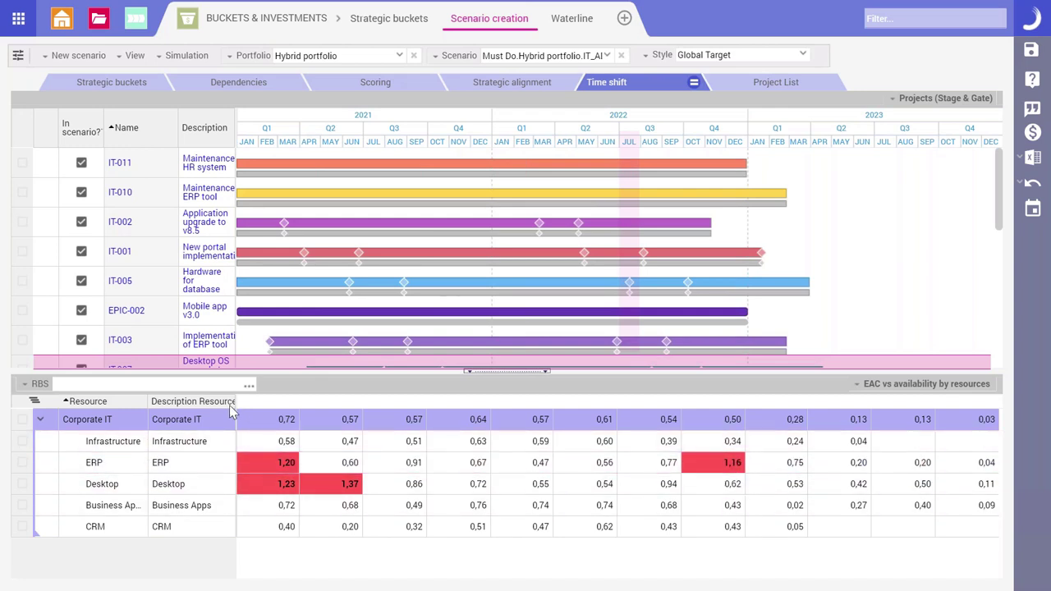
click(179, 385)
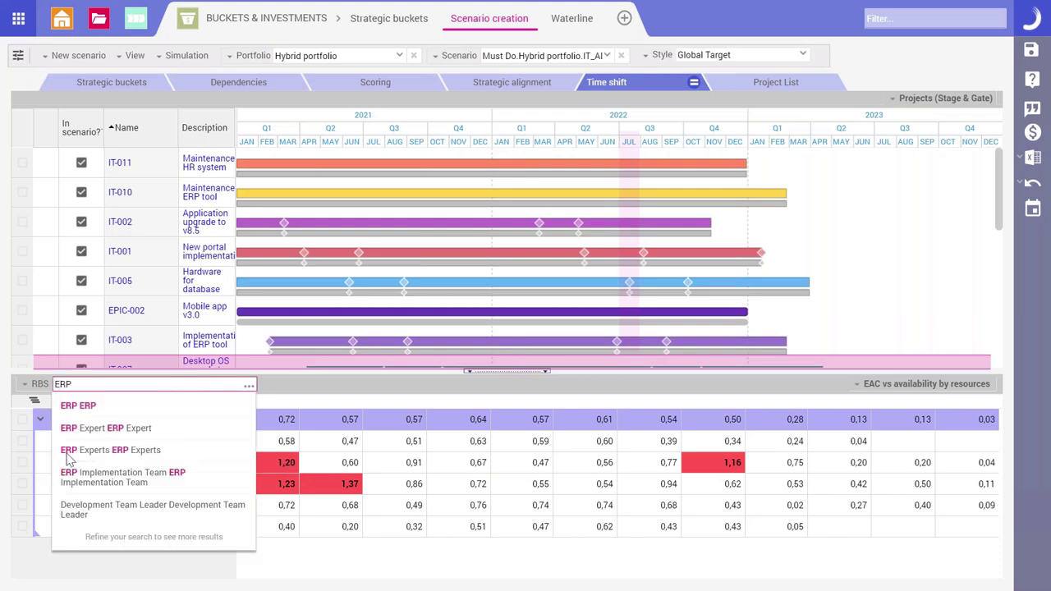
click(89, 406)
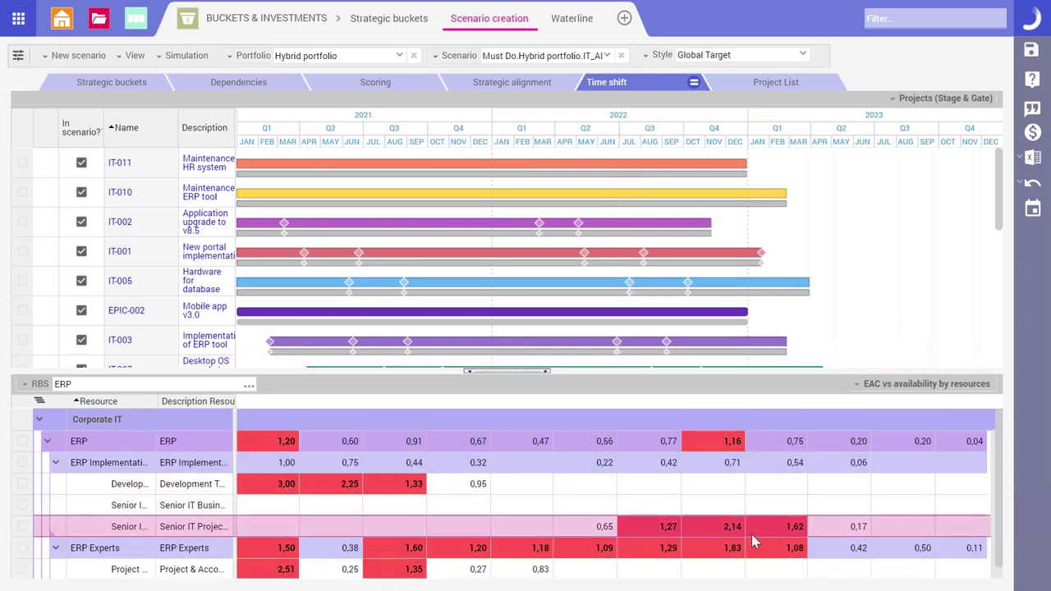
Step: Chart EAC vs availability by projects for ERP and examine which project drives the Q4 2022 overload
click(899, 388)
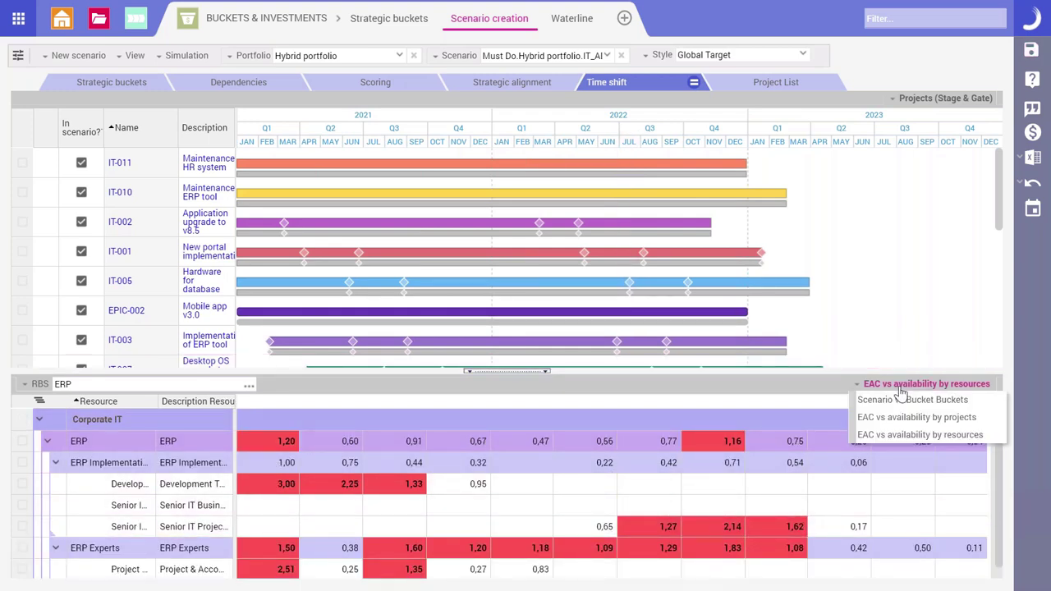
click(903, 419)
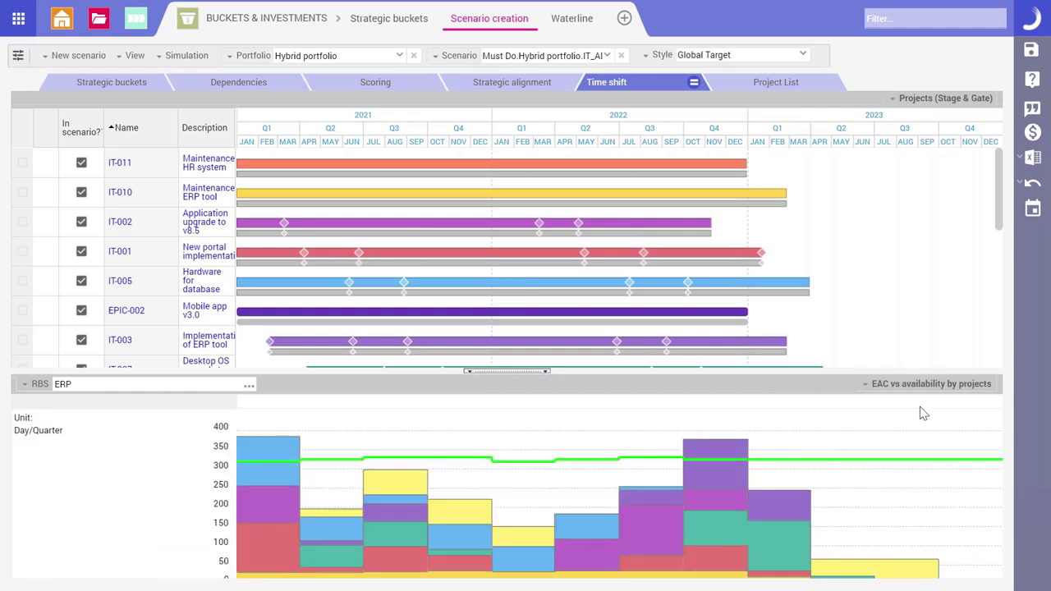
mouse_move(702, 473)
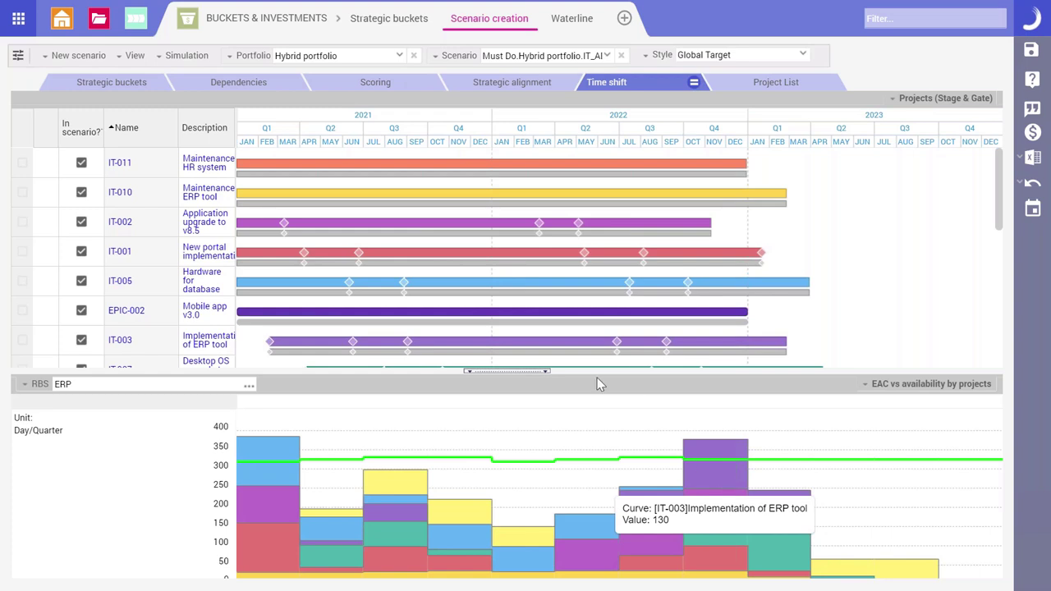
Step: Postpone project IT-003 Implementation of ERP tool by about nine months, to start in November 2021, and check the ERP load
click(497, 345)
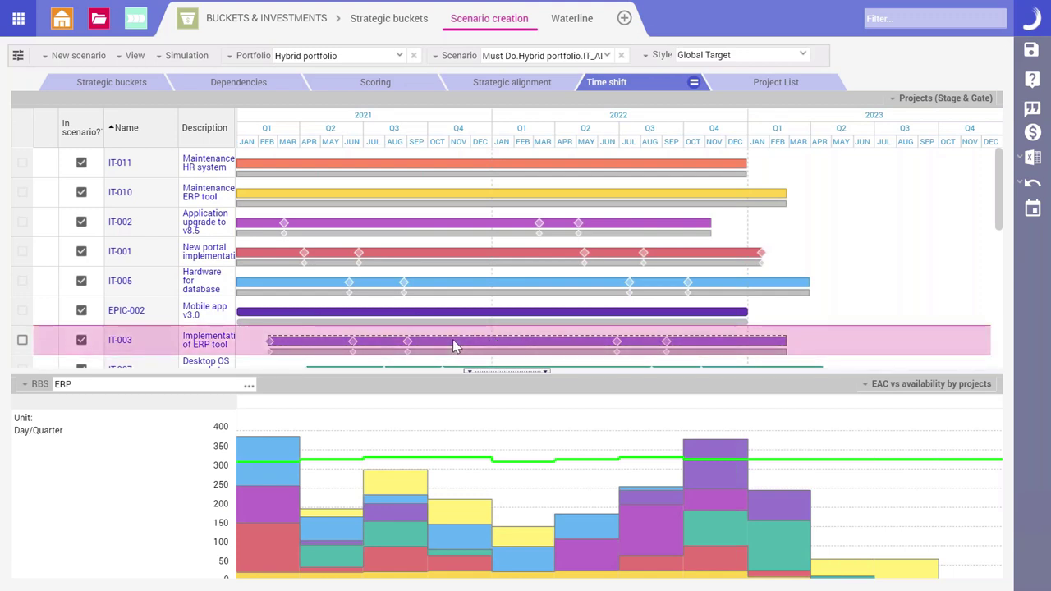
drag(458, 347, 648, 347)
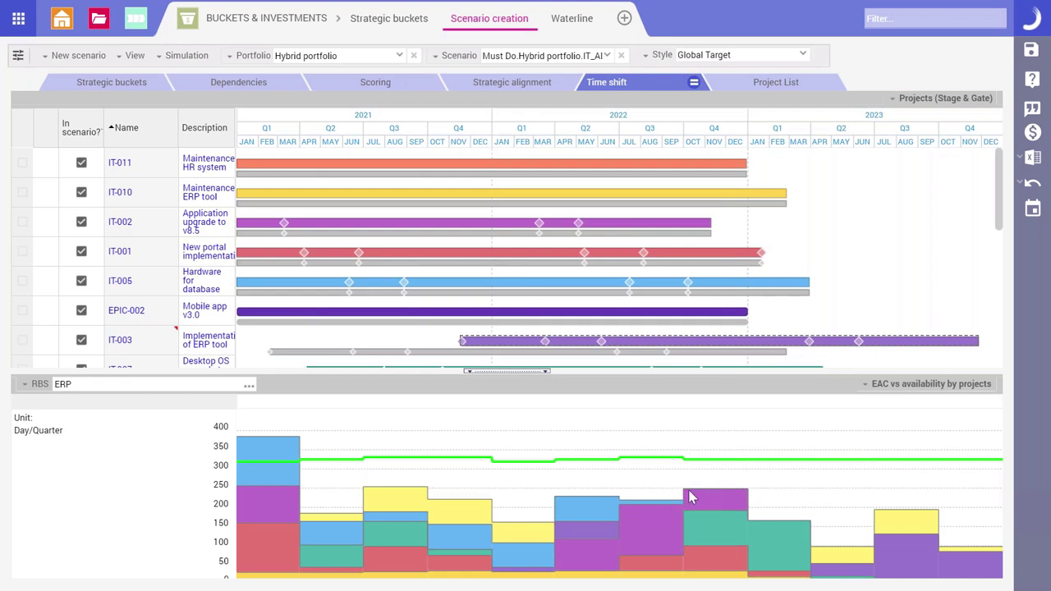
mouse_move(689, 497)
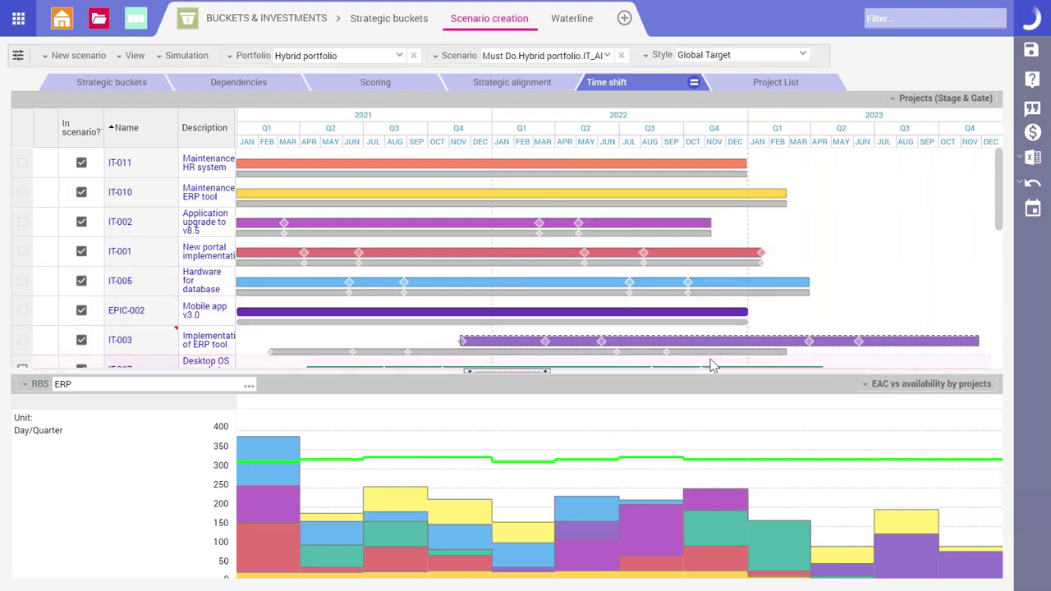
click(580, 279)
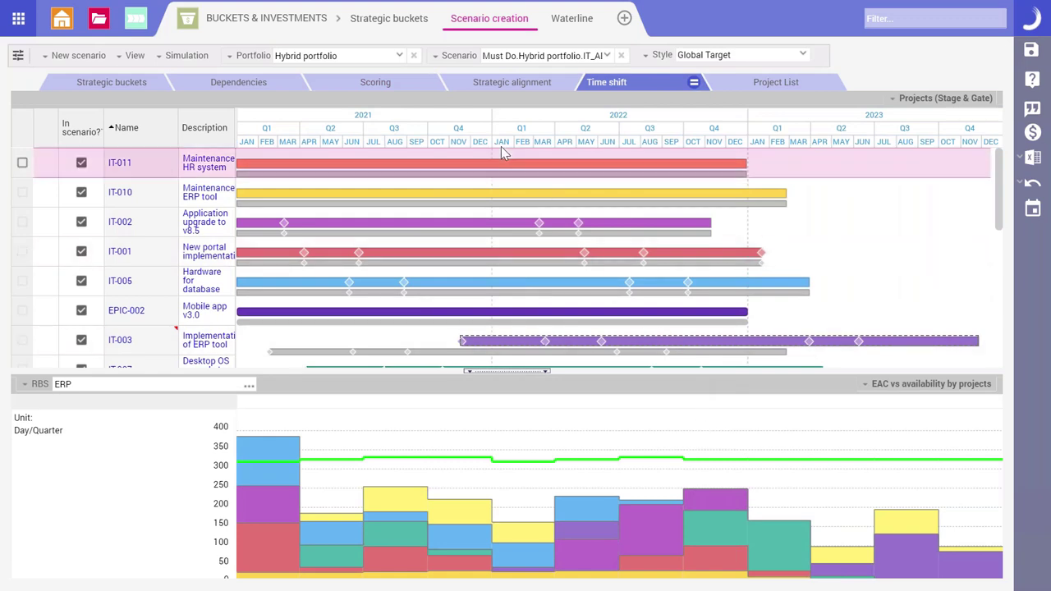
click(572, 22)
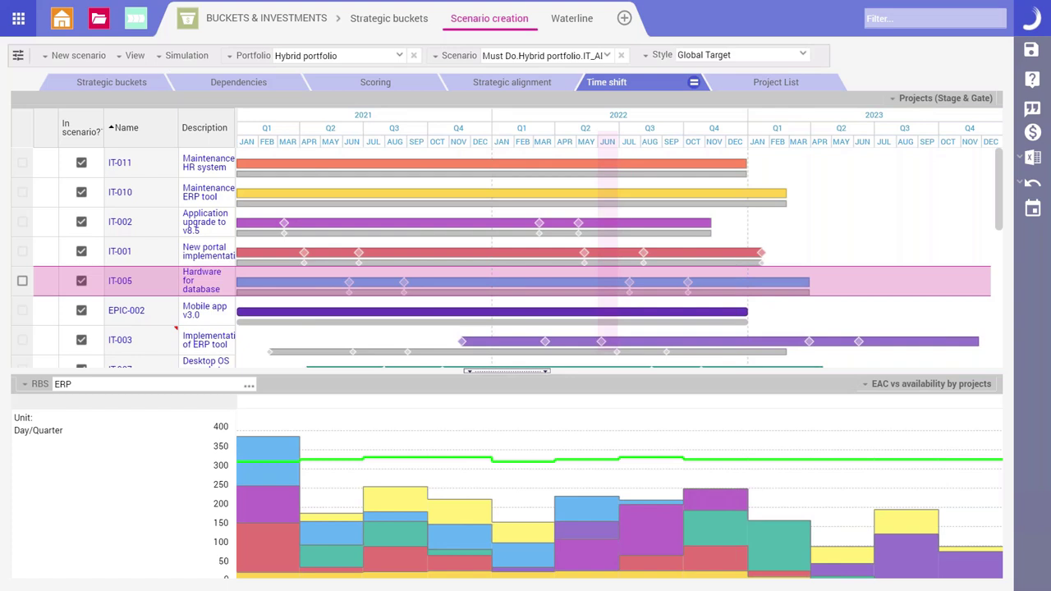
Step: Open the Digital Transformation Release Train among the agile release trains to show its Program Increment 1 board
click(138, 22)
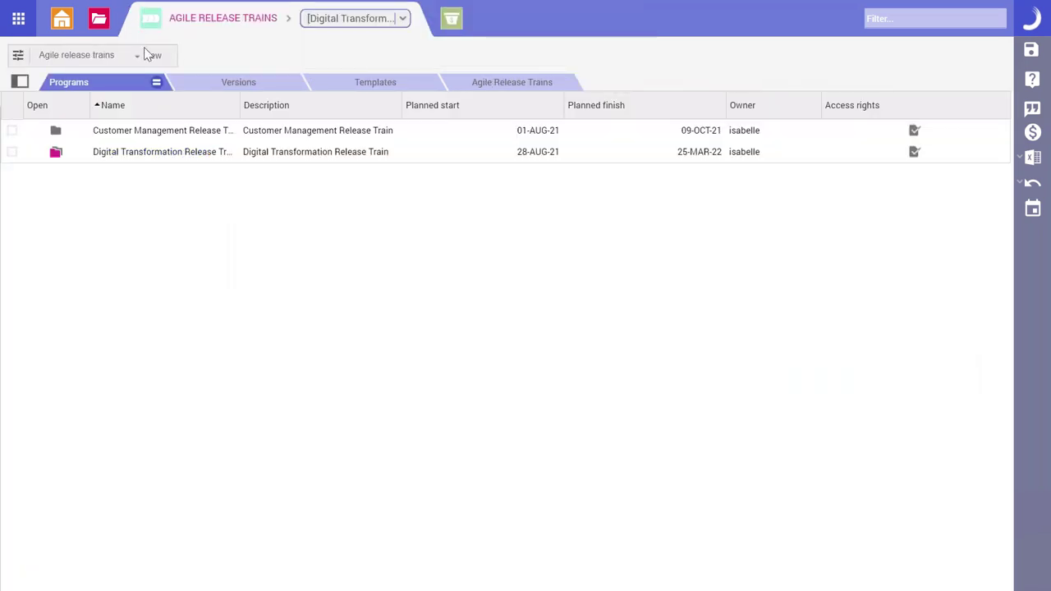
click(56, 151)
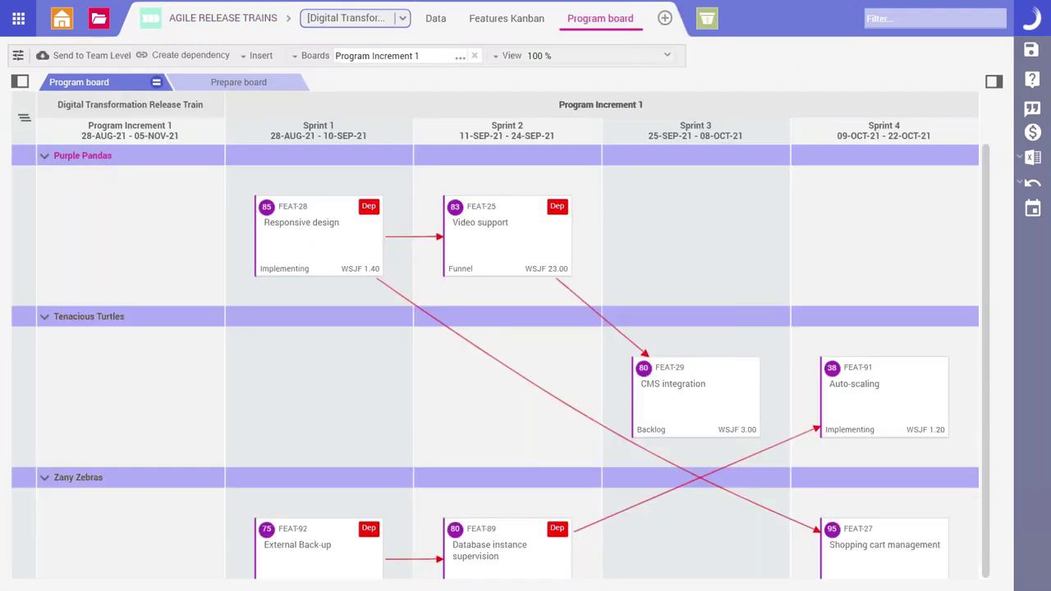